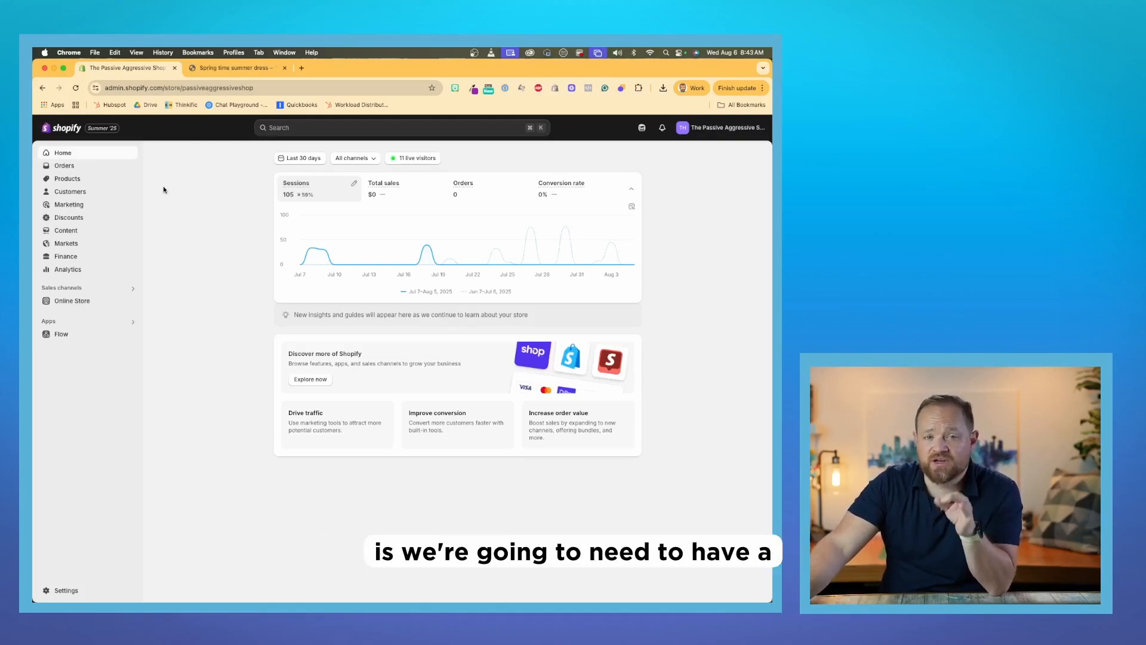
Step: In the Spring time summer dress product, accept the suggested V-neck neckline for the category metafields and save the product
click(101, 182)
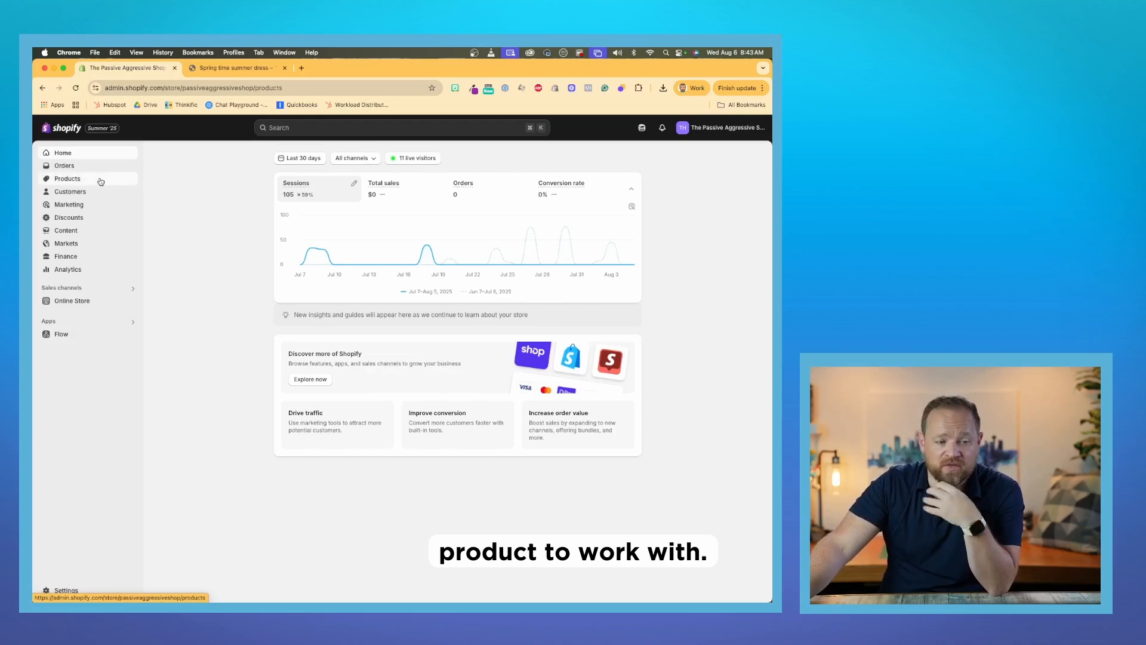
click(236, 216)
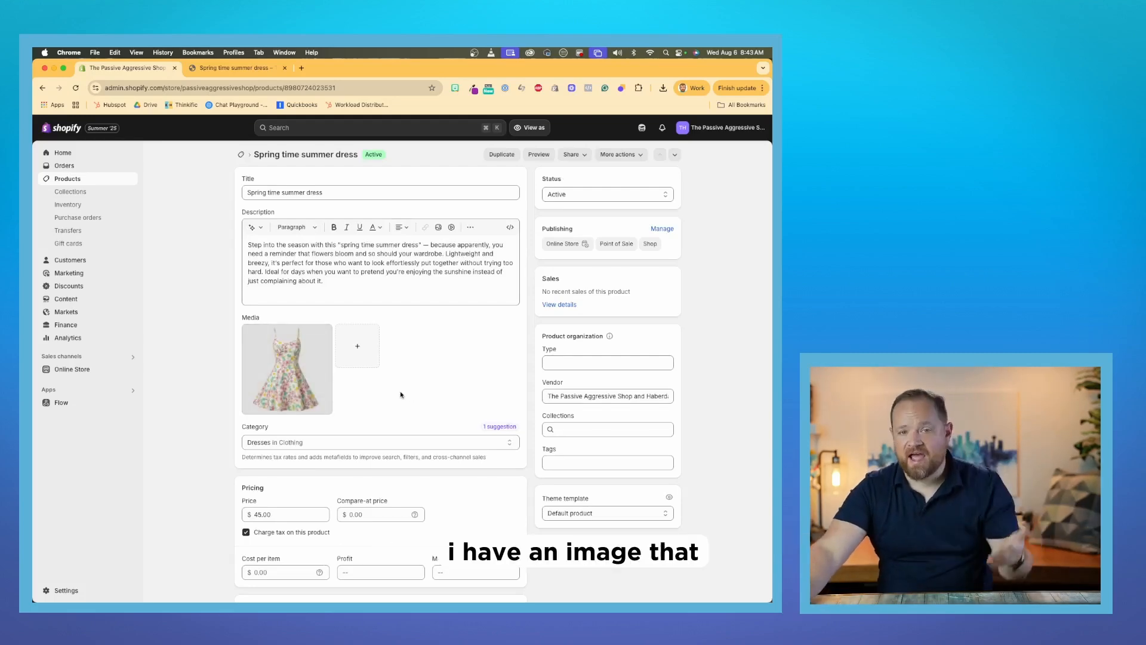
scroll(394, 388, down, 1)
scroll(401, 394, down, 3)
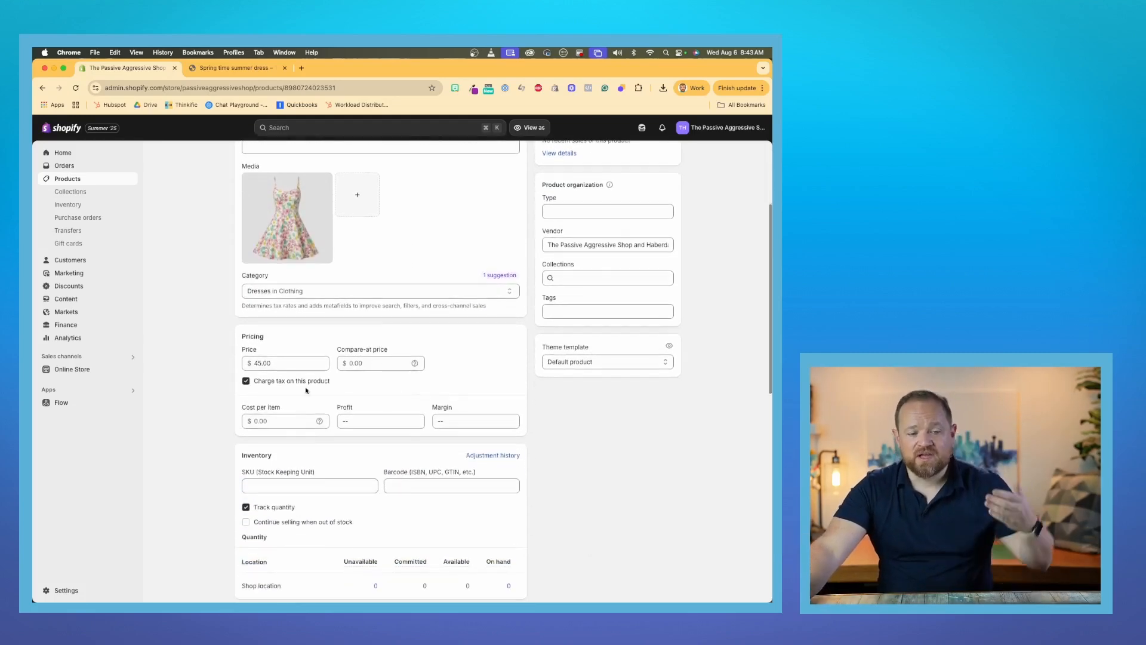
scroll(369, 412, down, 6)
scroll(369, 413, down, 5)
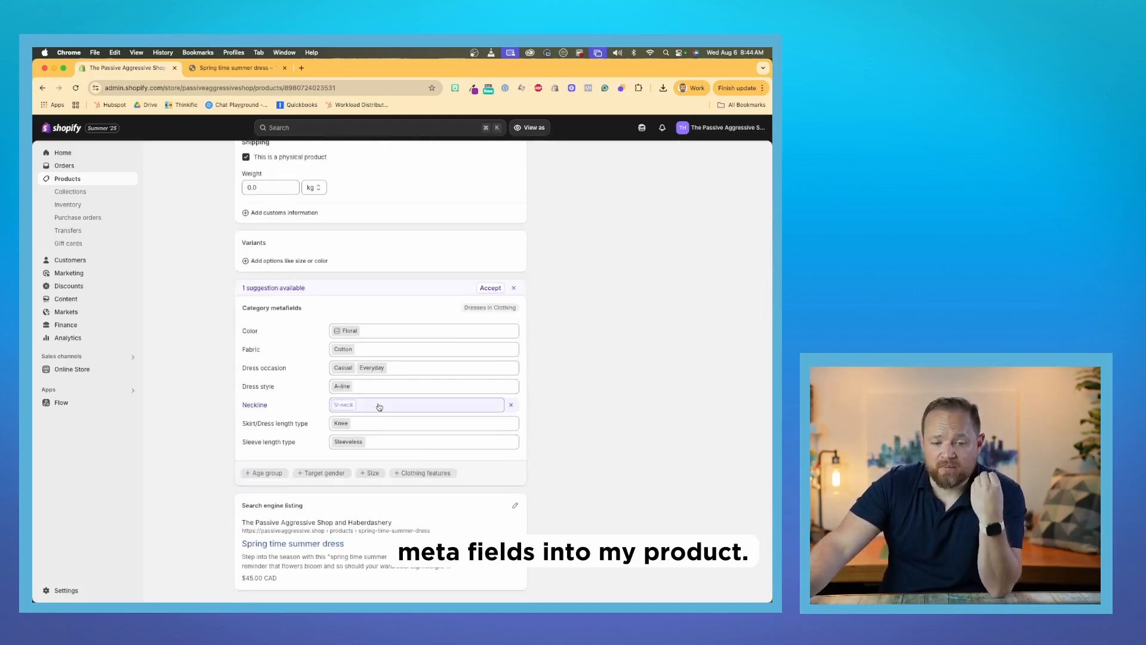
click(494, 289)
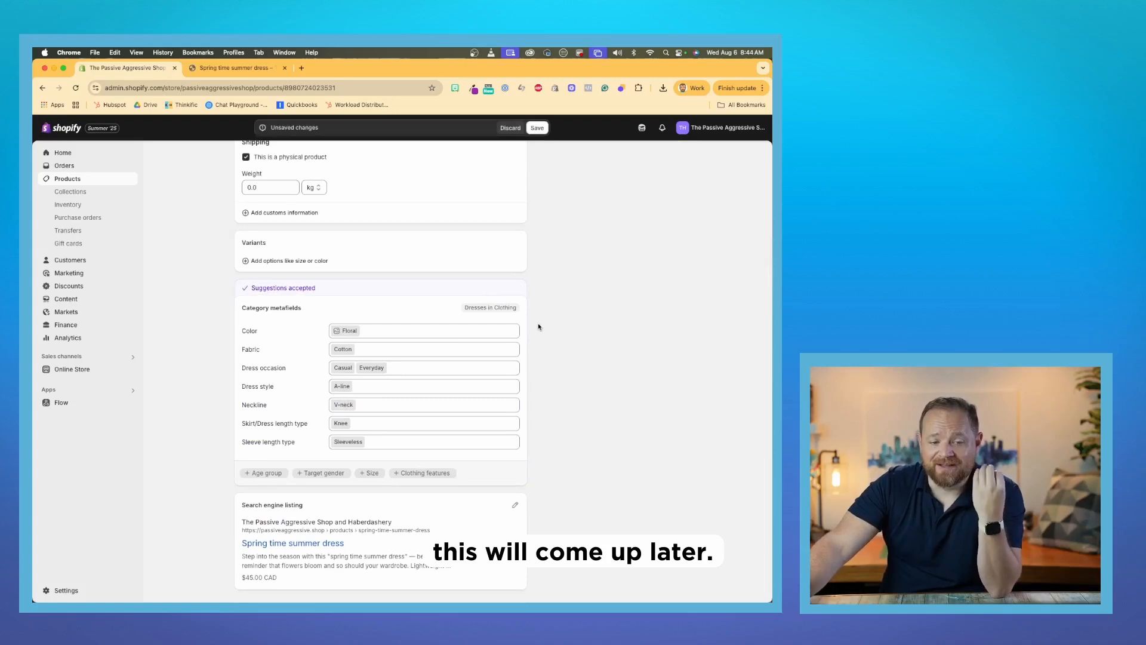
click(537, 128)
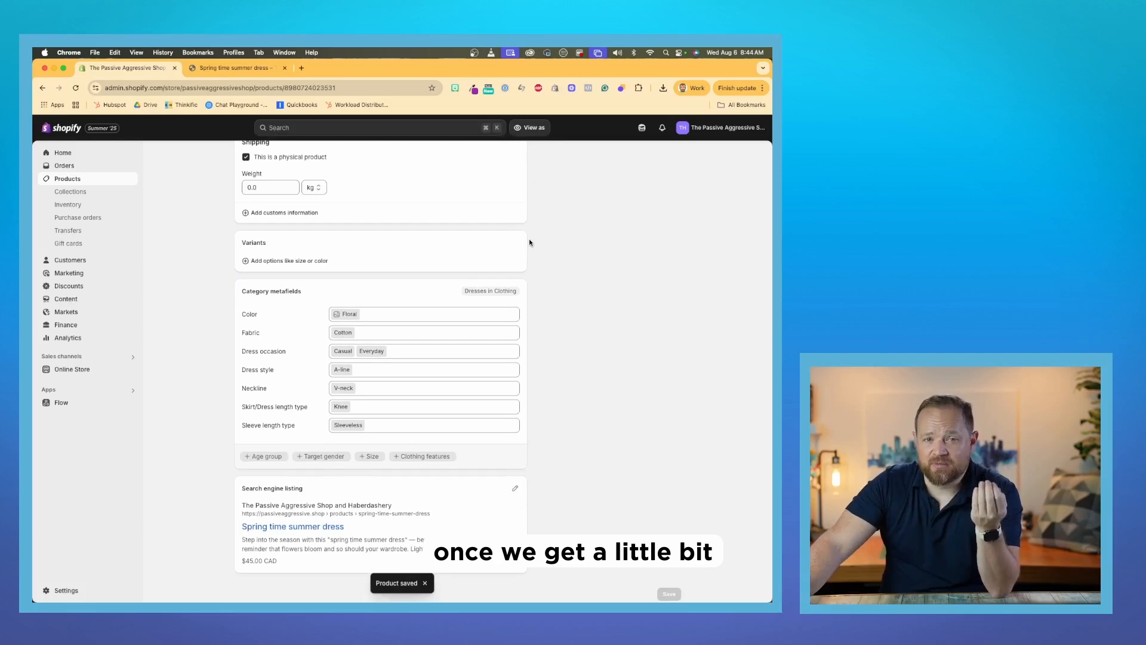
Step: Preview the Spring time summer dress in the storefront and review its product page
scroll(530, 243, up, 5)
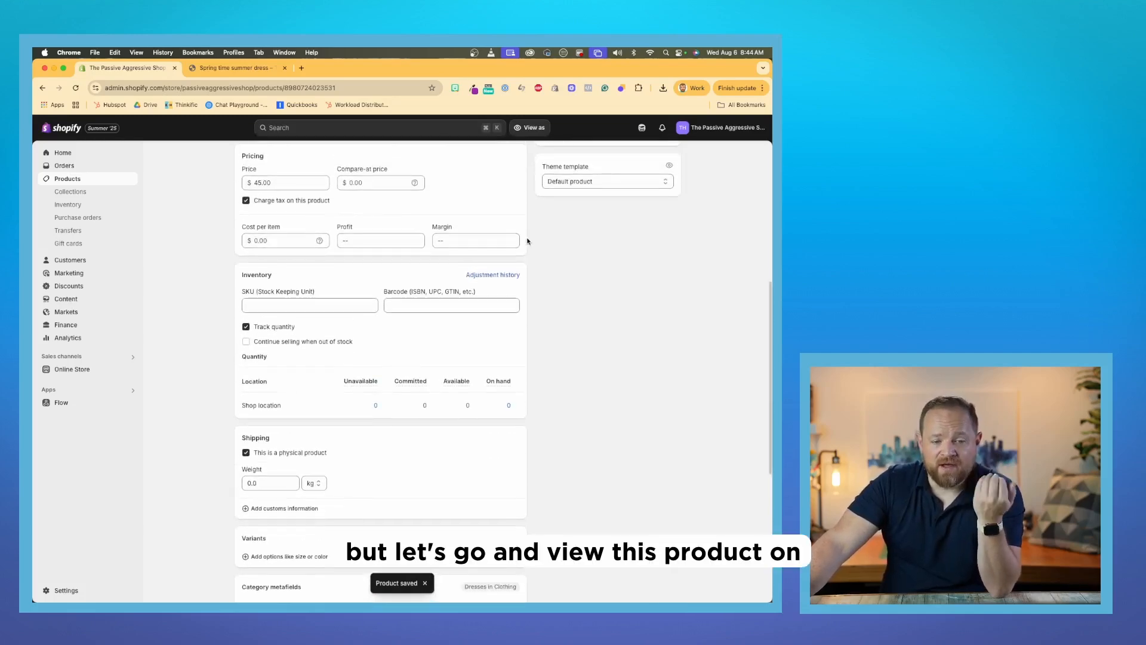
scroll(542, 277, up, 5)
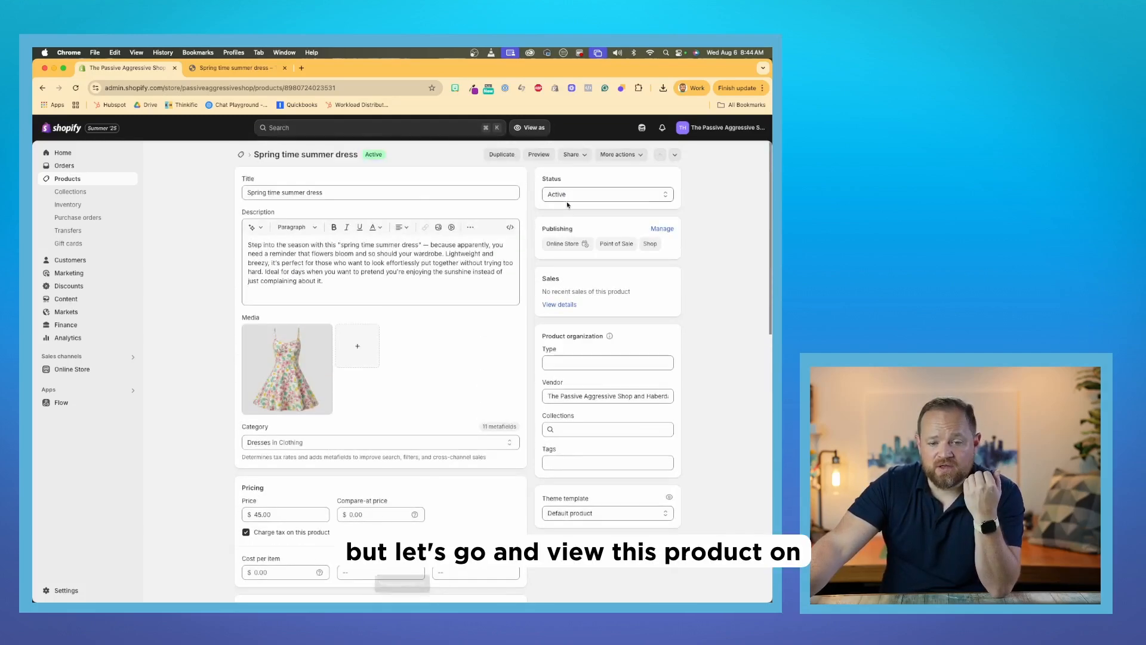
click(541, 156)
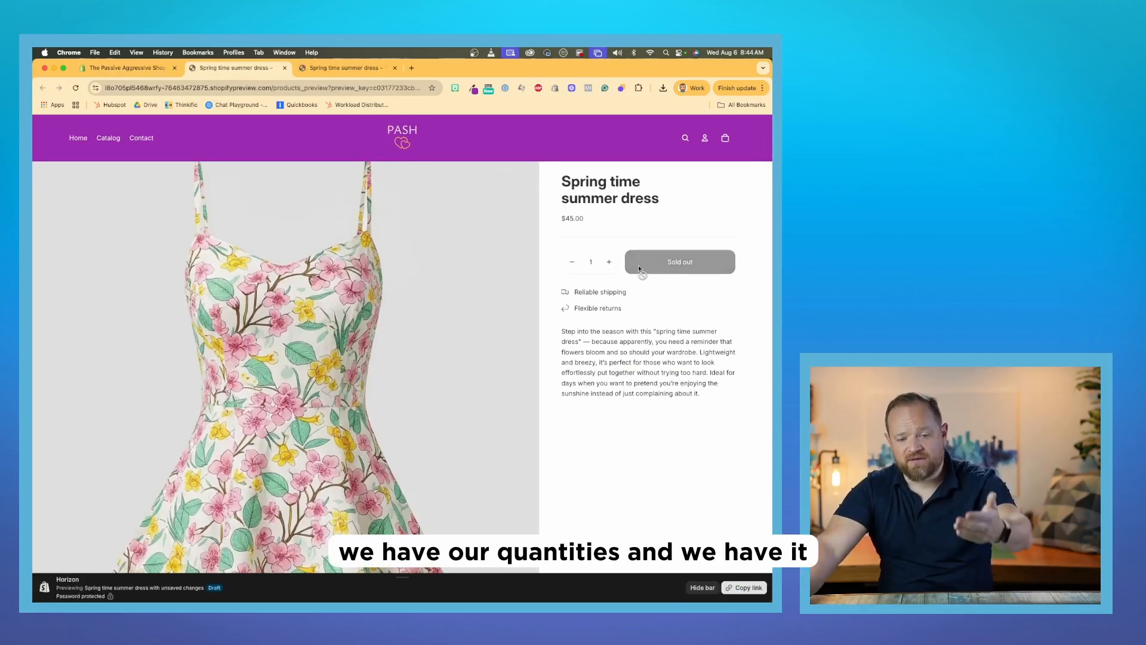
scroll(597, 311, down, 3)
scroll(598, 311, down, 5)
scroll(597, 310, up, 10)
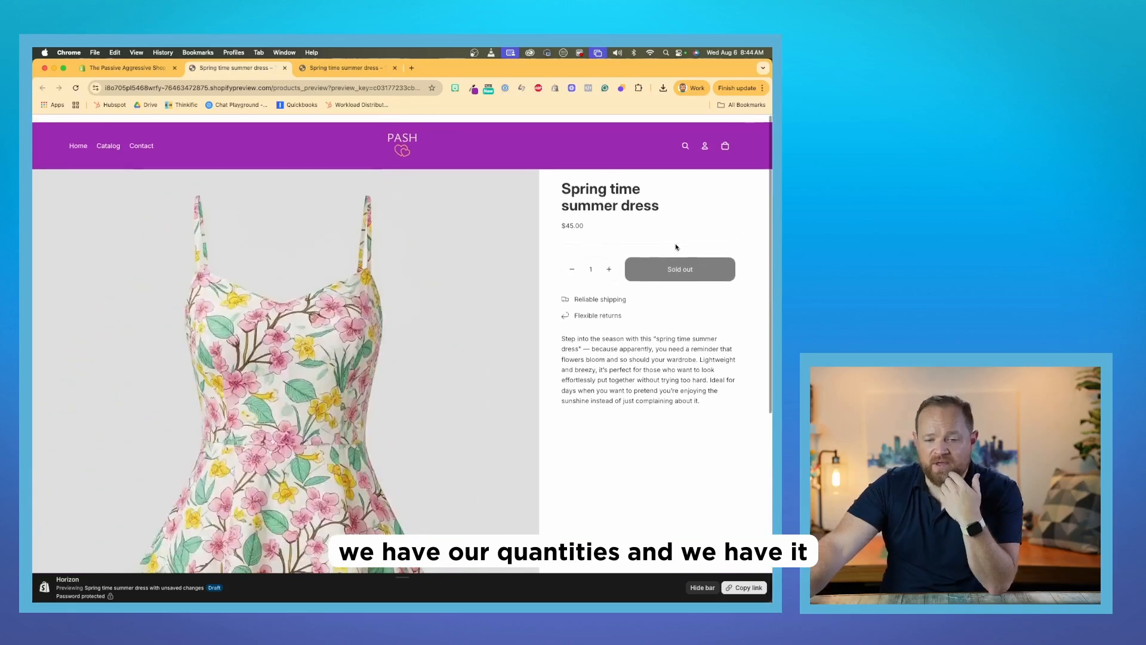
Step: Back in the product's admin page, set the available inventory at the Shop location to 10 and save the adjustment
click(152, 68)
scroll(318, 281, down, 10)
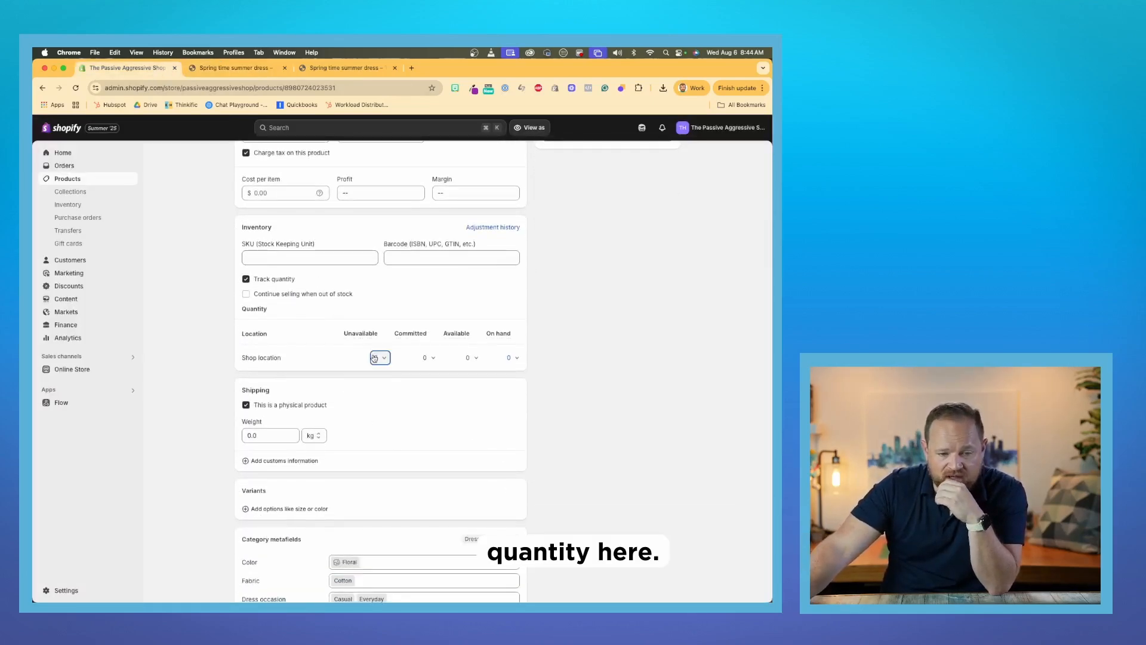
click(377, 357)
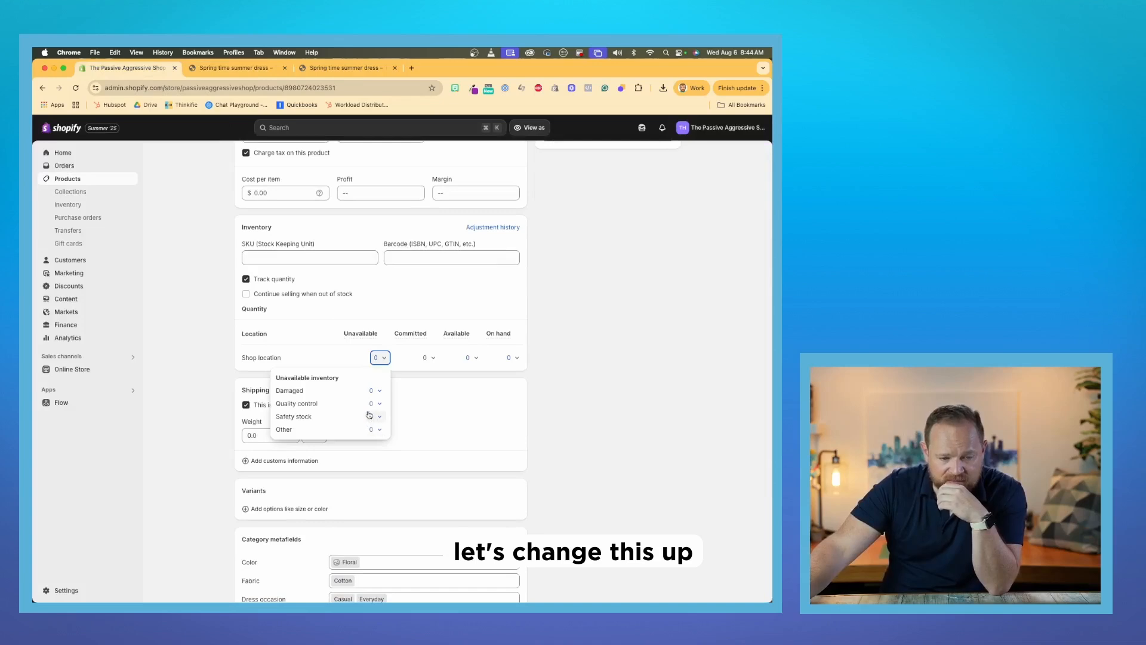
click(402, 362)
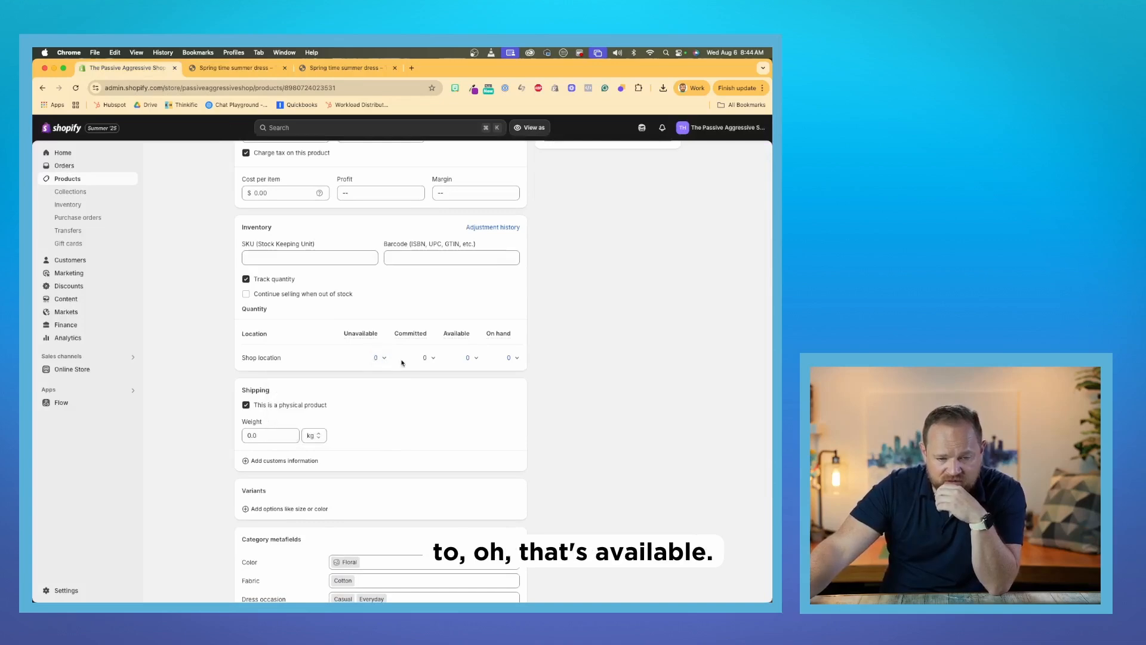
click(470, 359)
click(421, 416)
click(421, 417)
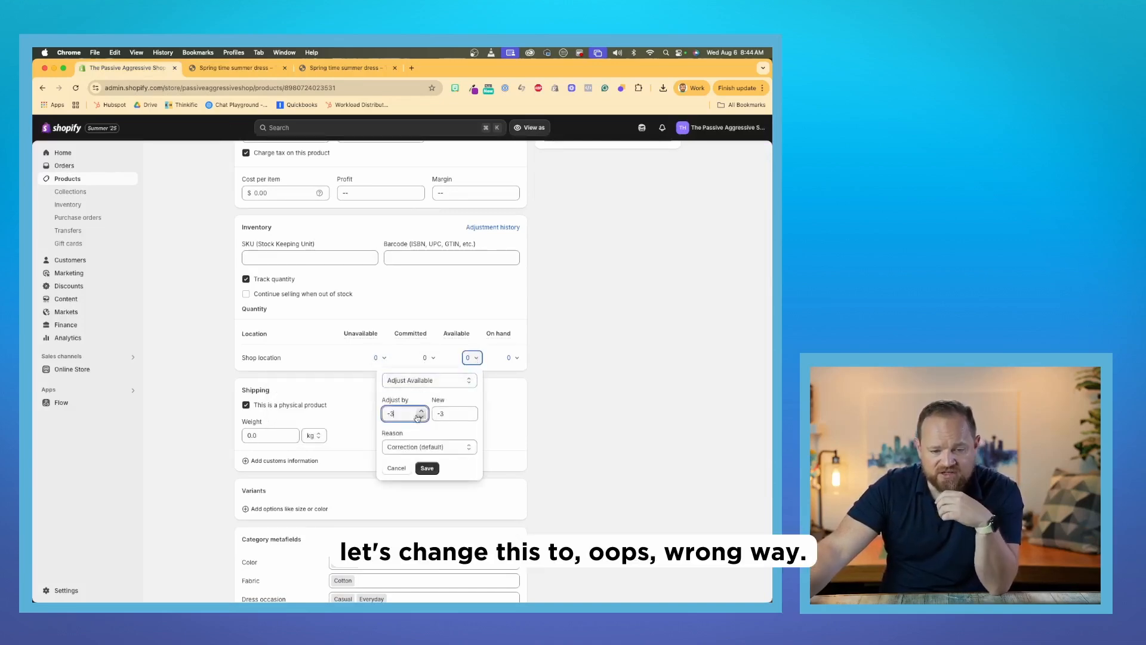
click(422, 412)
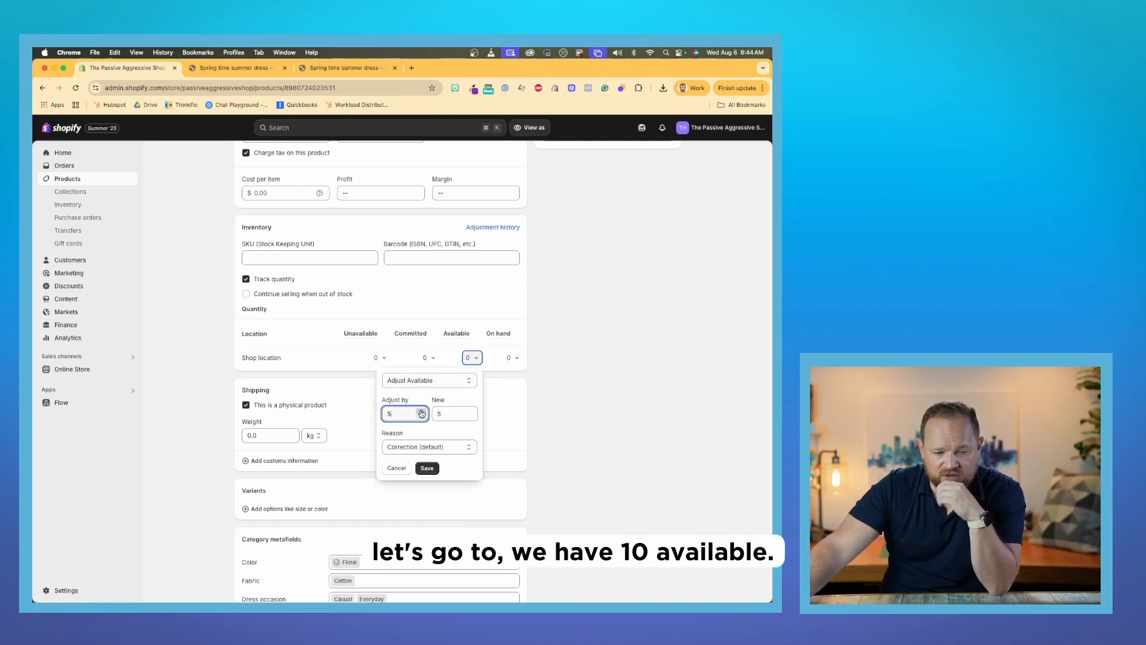
click(427, 468)
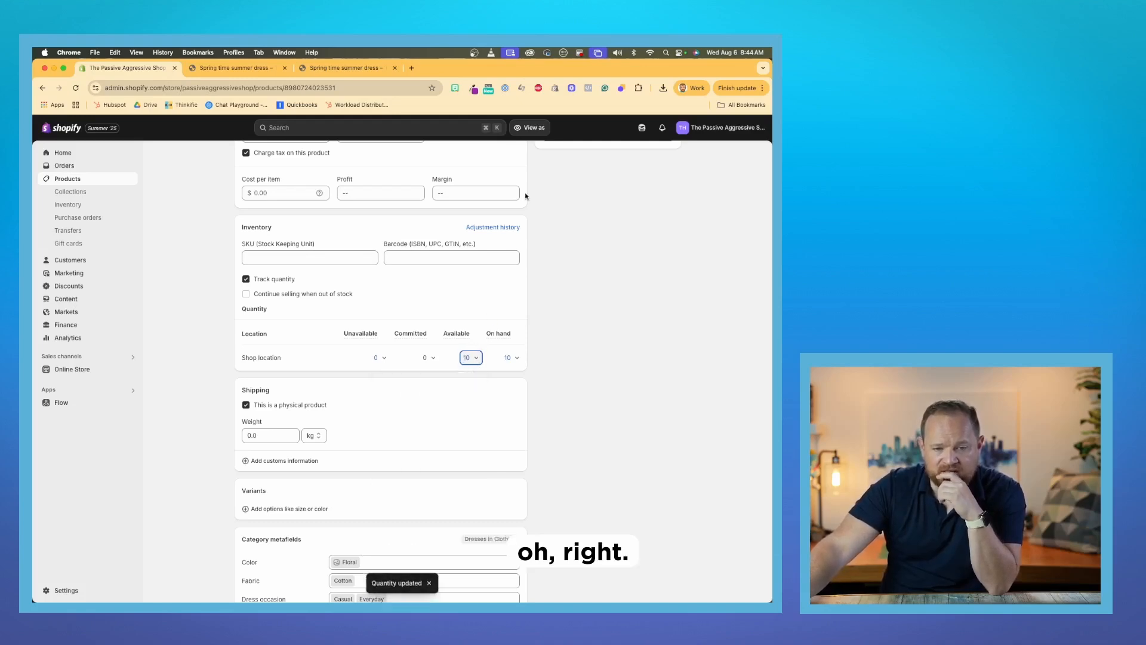
Step: Return to the dress's storefront preview and reload it to check the updated availability
scroll(450, 183, up, 6)
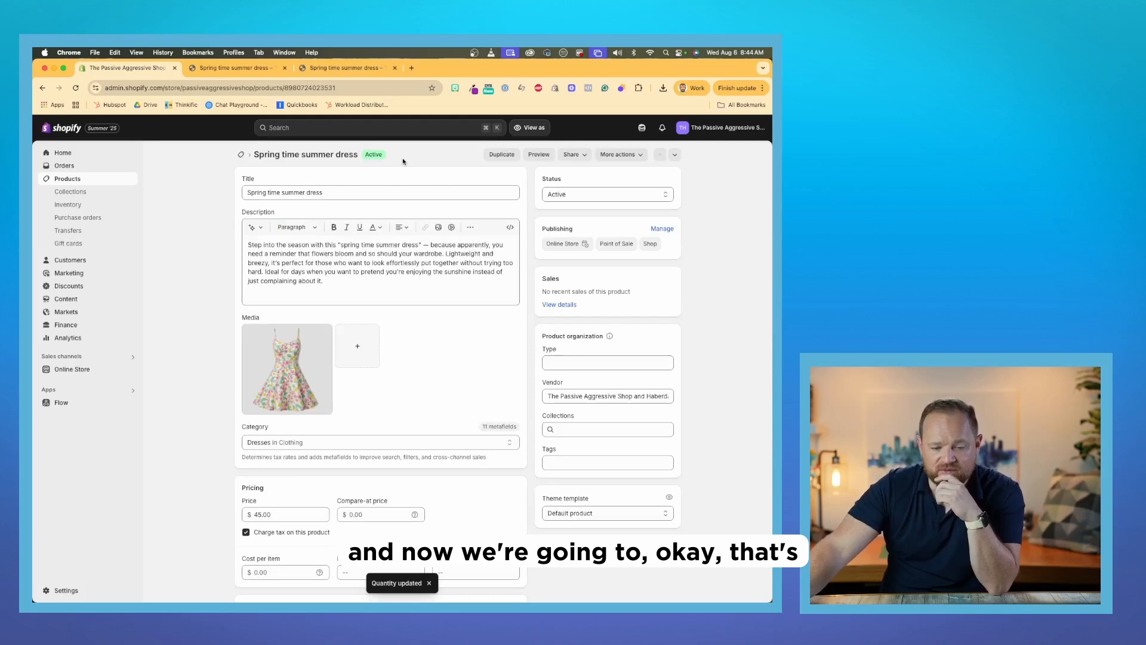
click(319, 70)
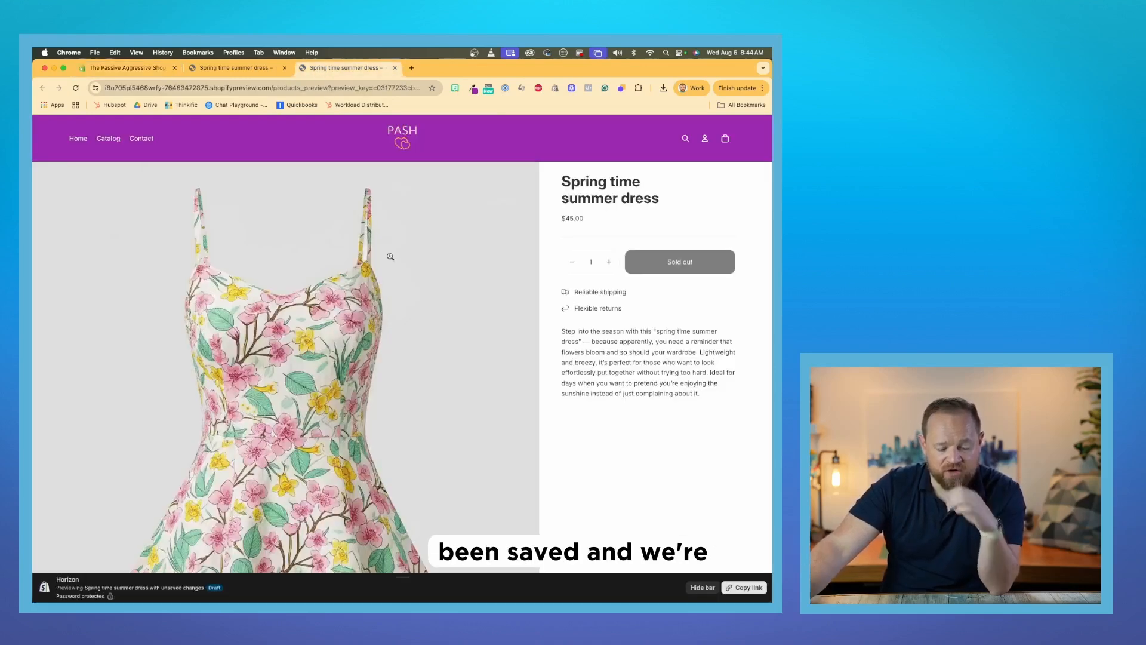
key(super+r)
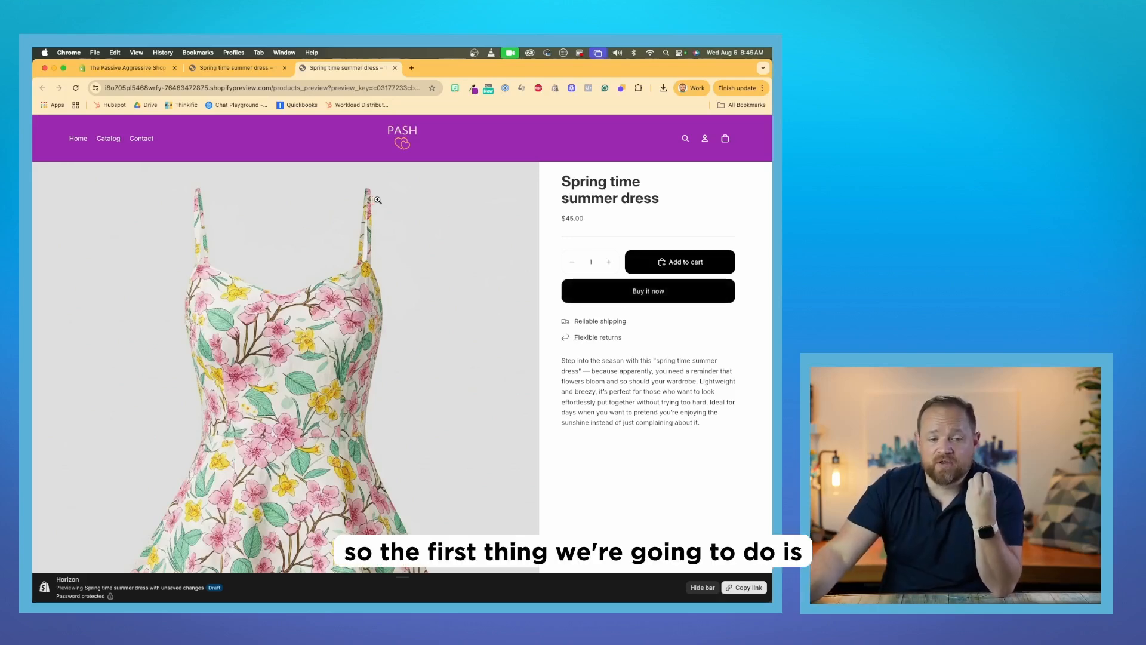
Step: Go back to the store admin and open the Online Store's Horizon theme for customization
click(133, 69)
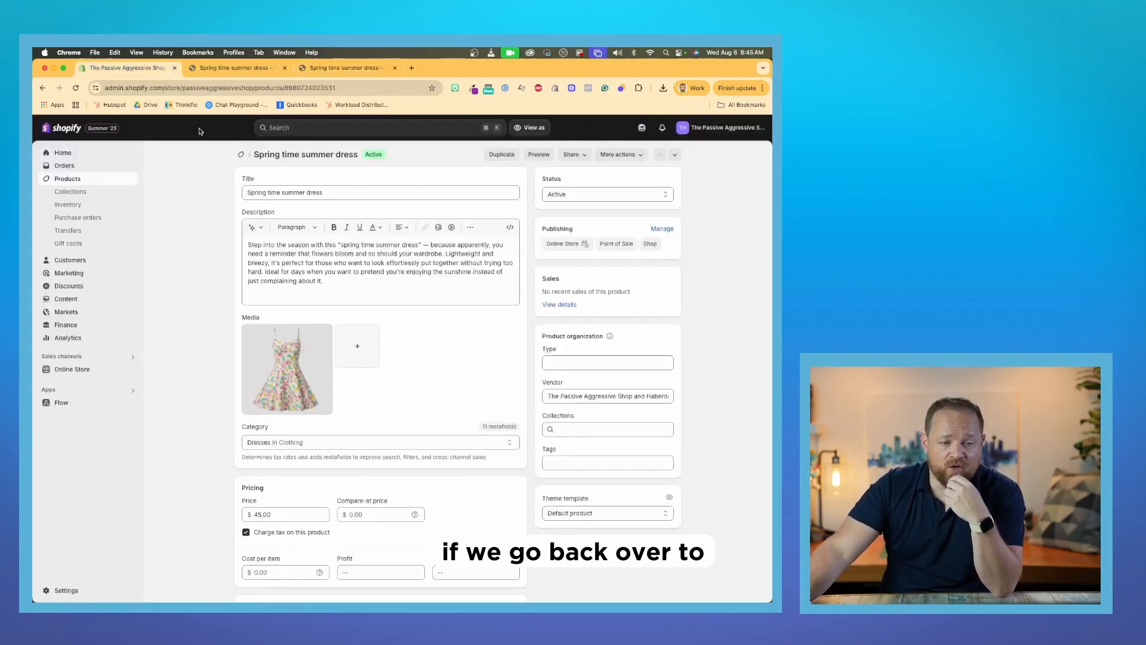
right_click(80, 370)
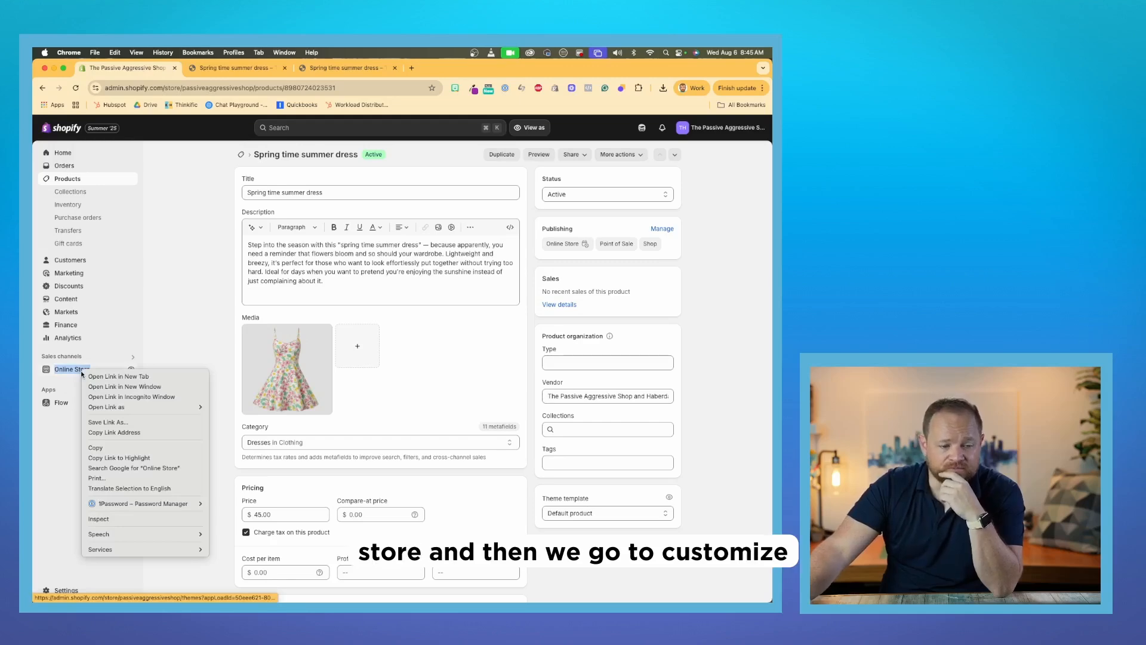
click(58, 371)
click(58, 371)
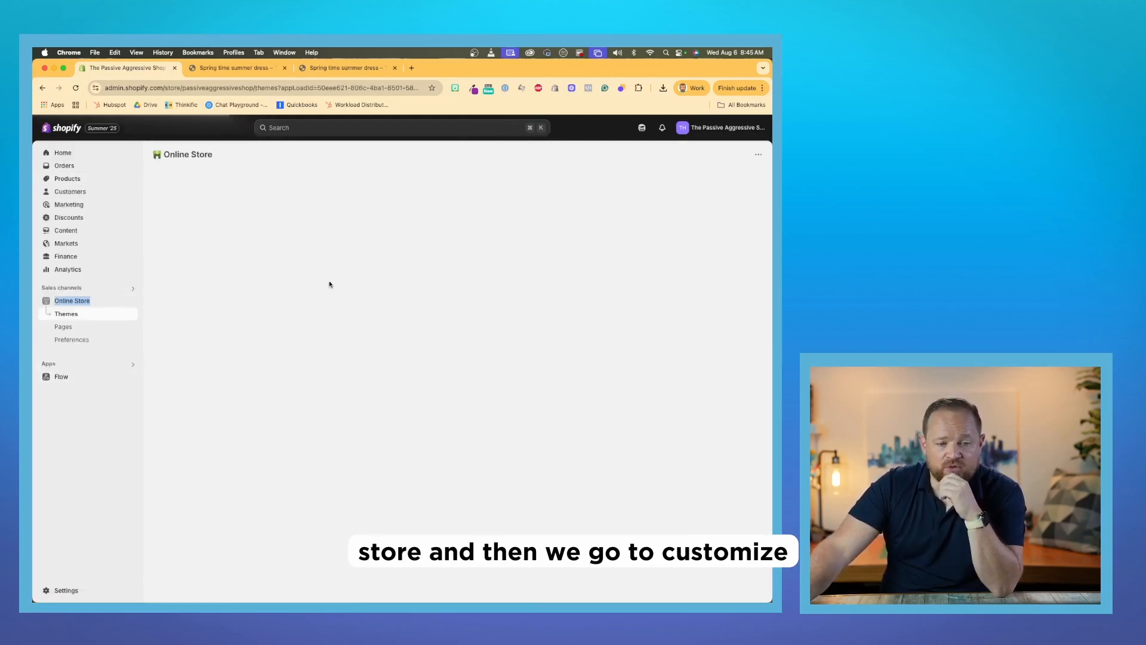
click(644, 385)
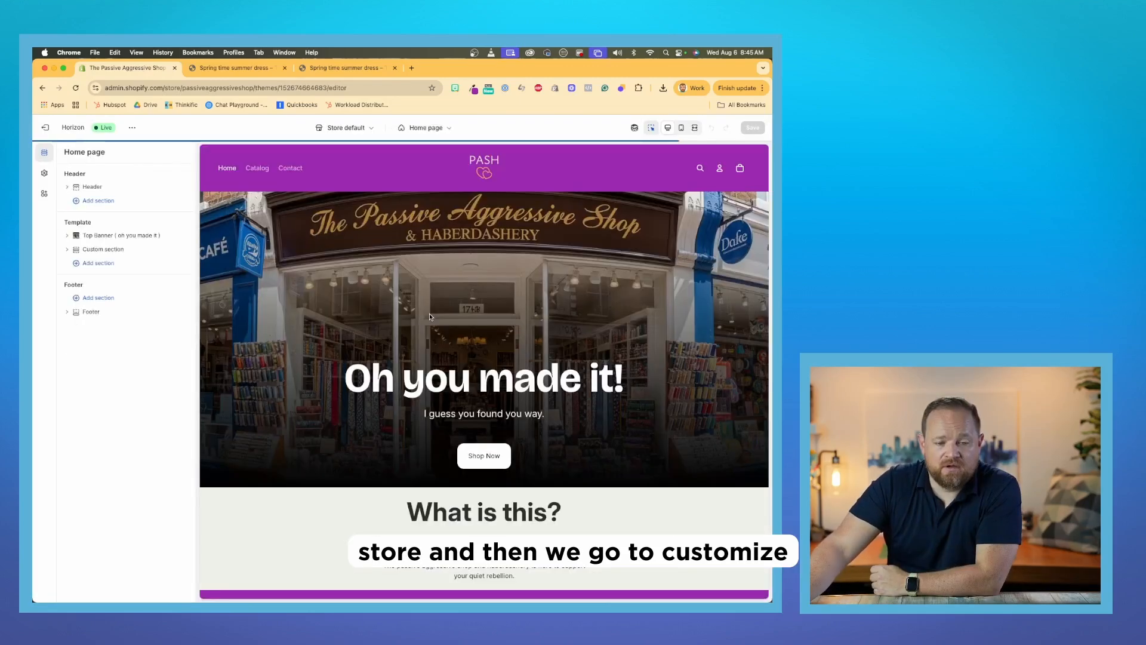
Step: Navigate the theme preview through the catalog to the Spring time summer dress product page
click(440, 130)
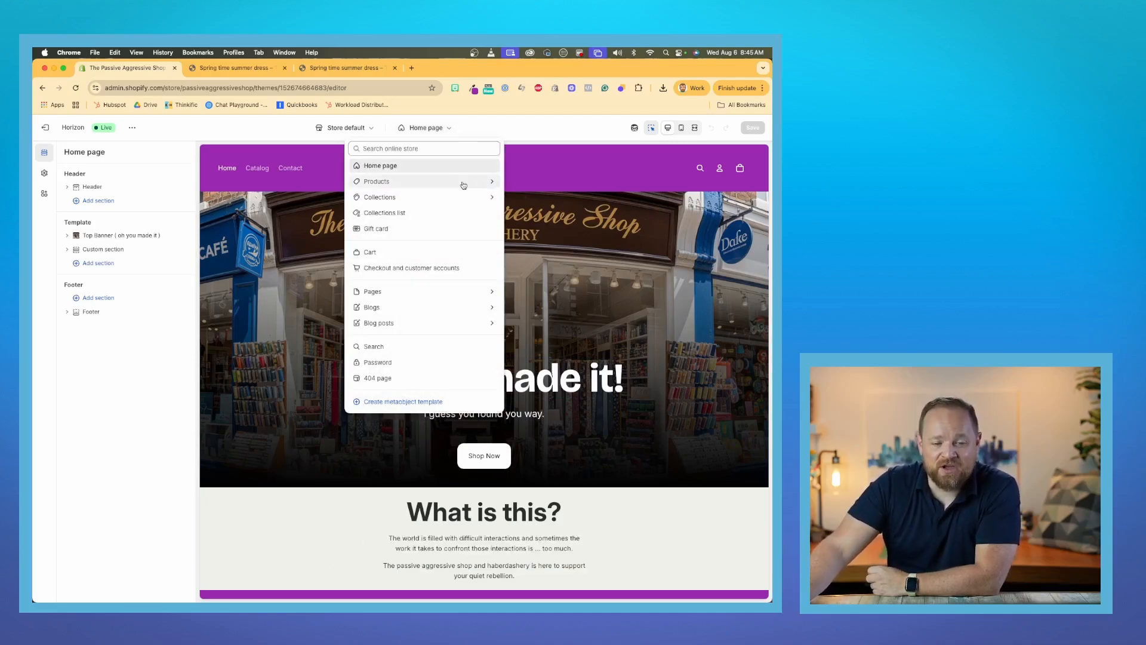
click(435, 132)
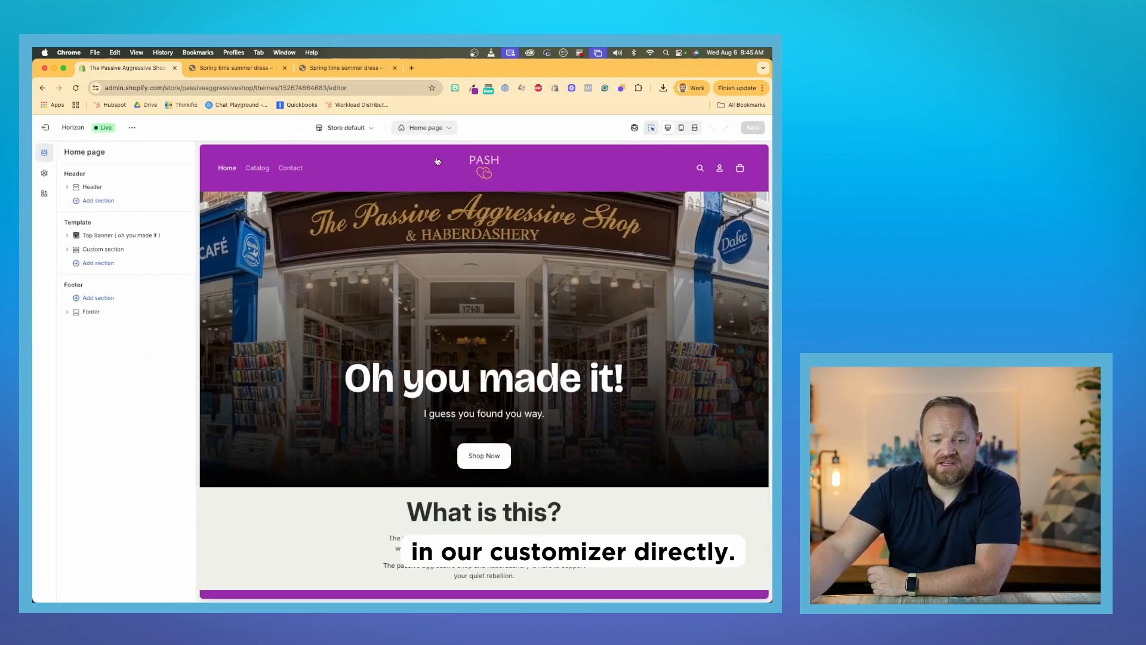
click(437, 131)
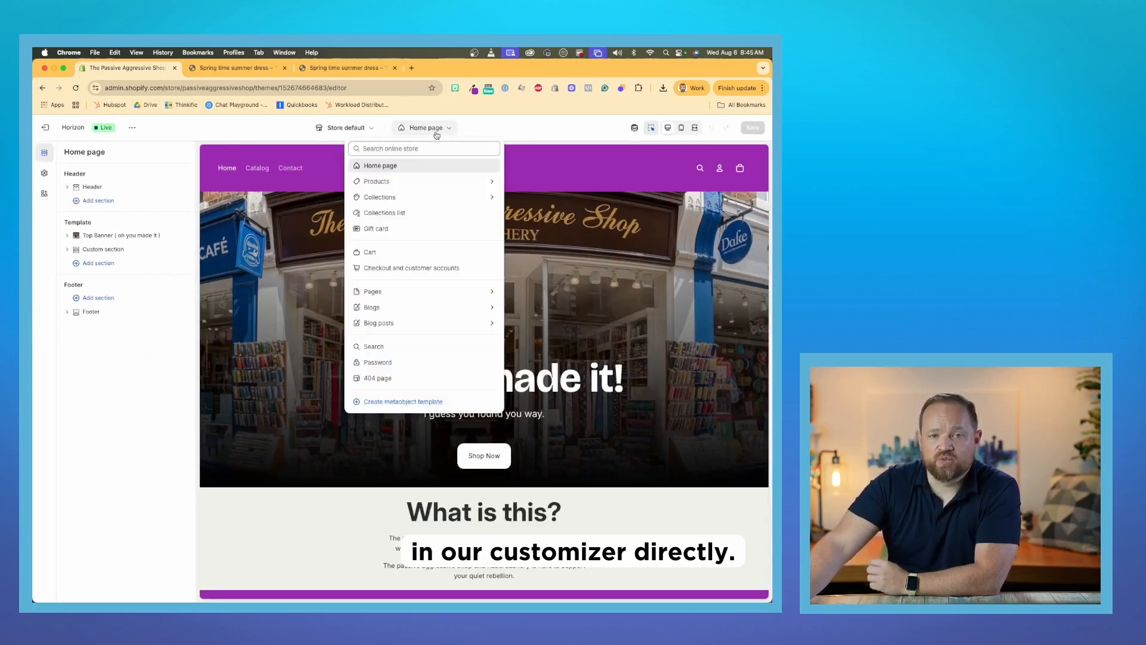
click(287, 246)
click(255, 171)
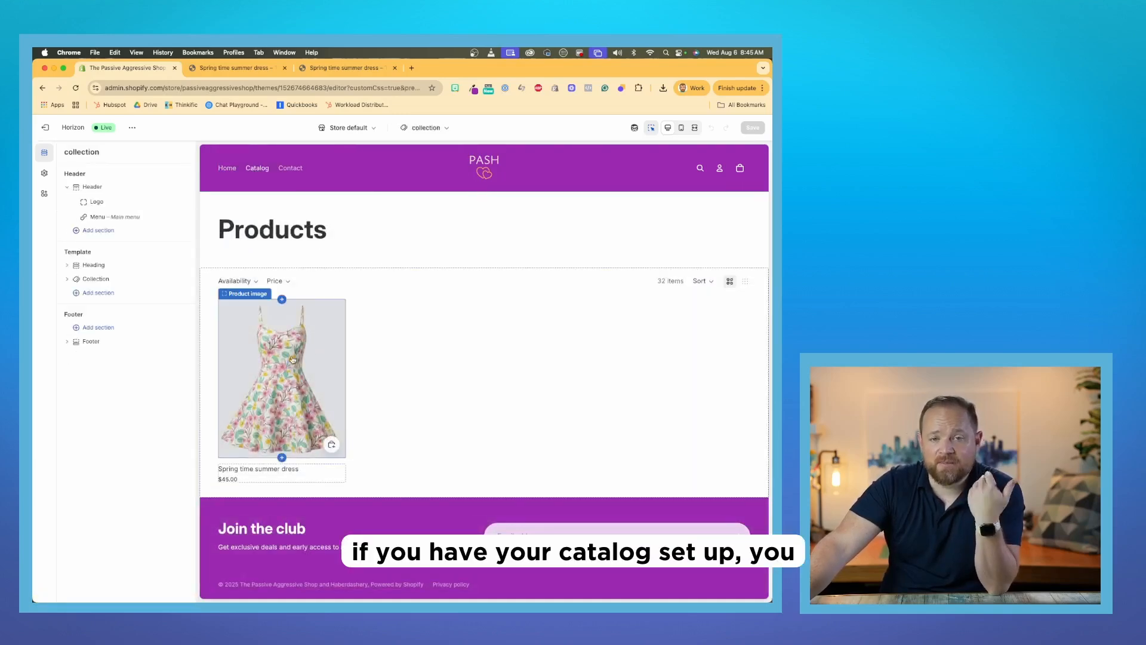
click(292, 360)
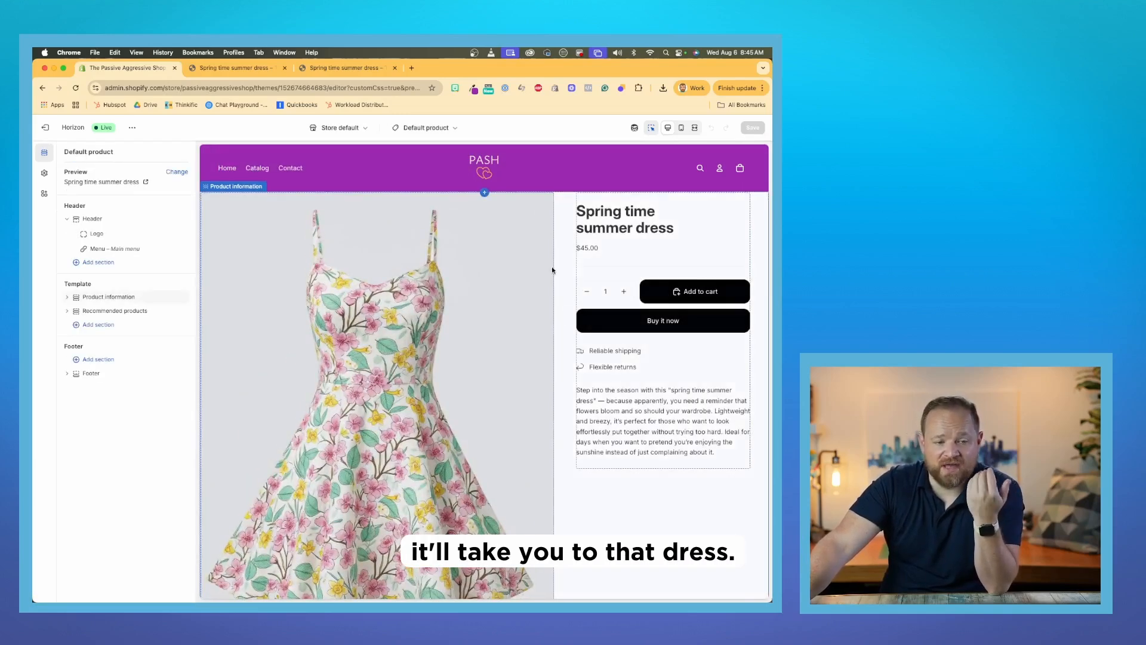
Step: Look up the available product templates in the theme editor's page selector
click(450, 127)
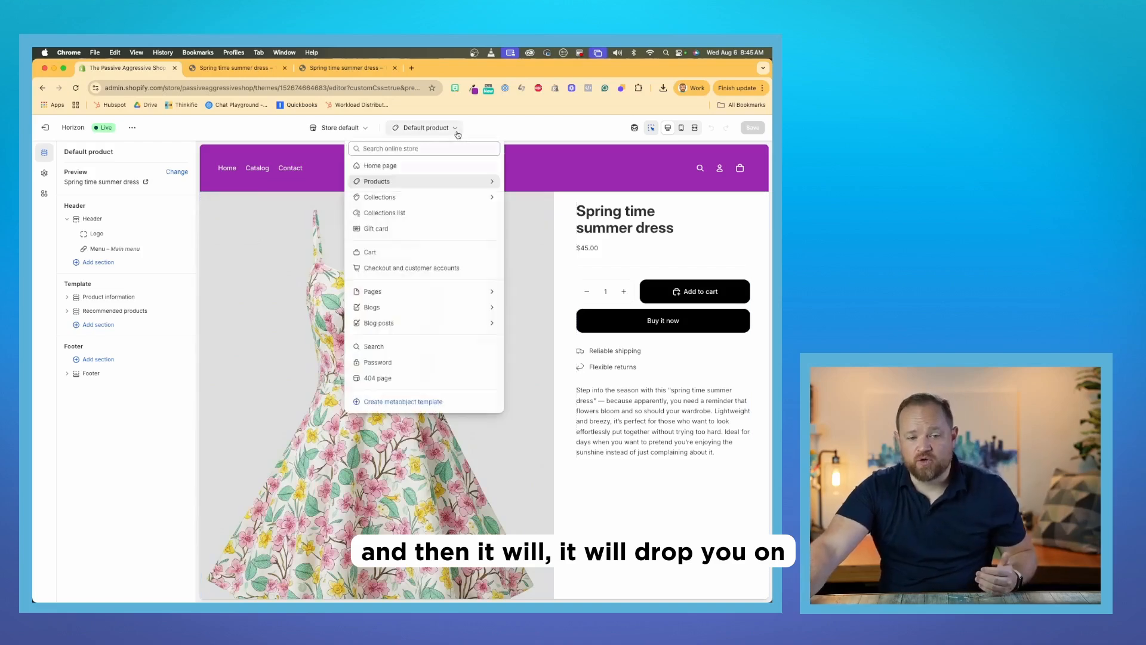
click(456, 181)
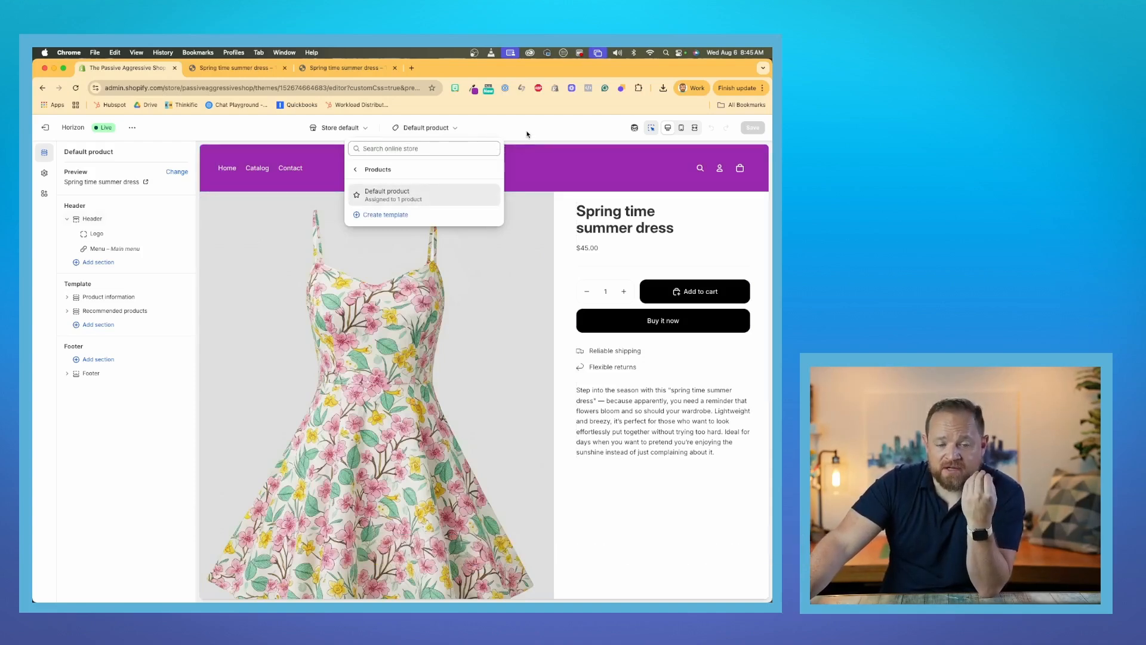
click(456, 126)
click(456, 127)
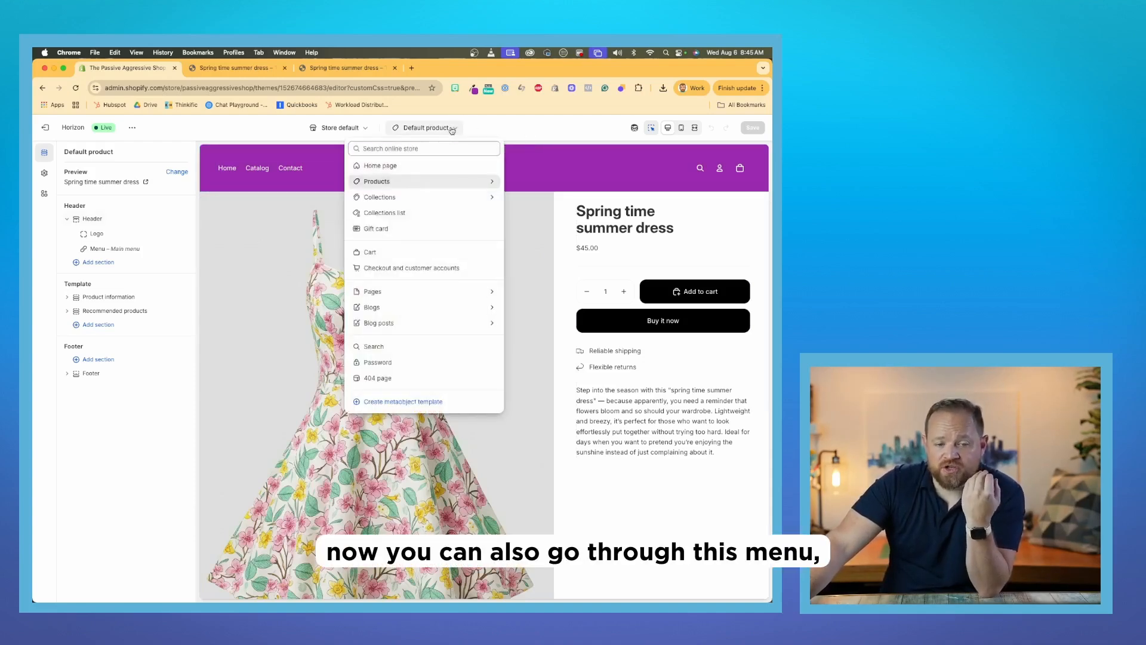
click(437, 186)
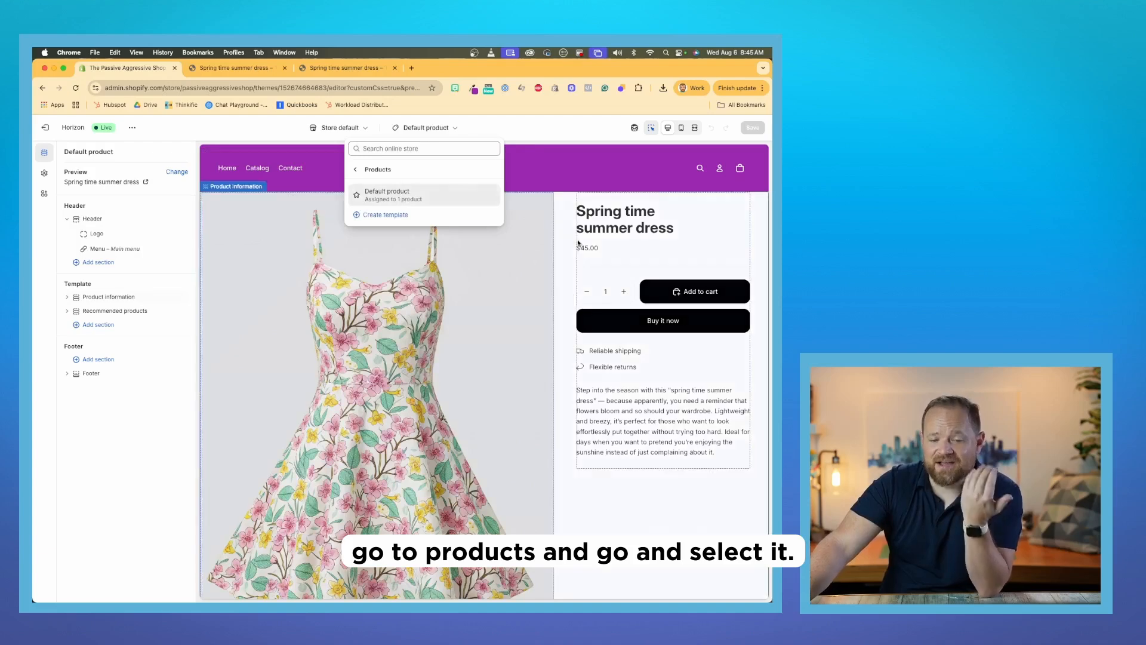
Step: Inspect the Product information section's settings and nested blocks, and collapse its Details group
click(574, 271)
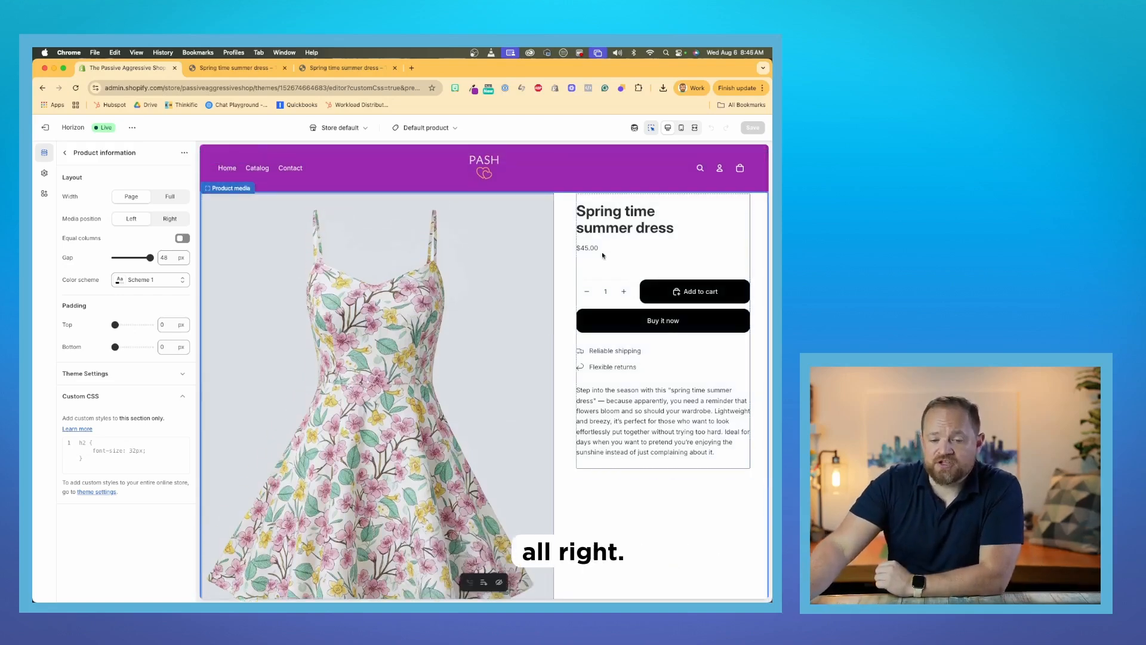
click(65, 152)
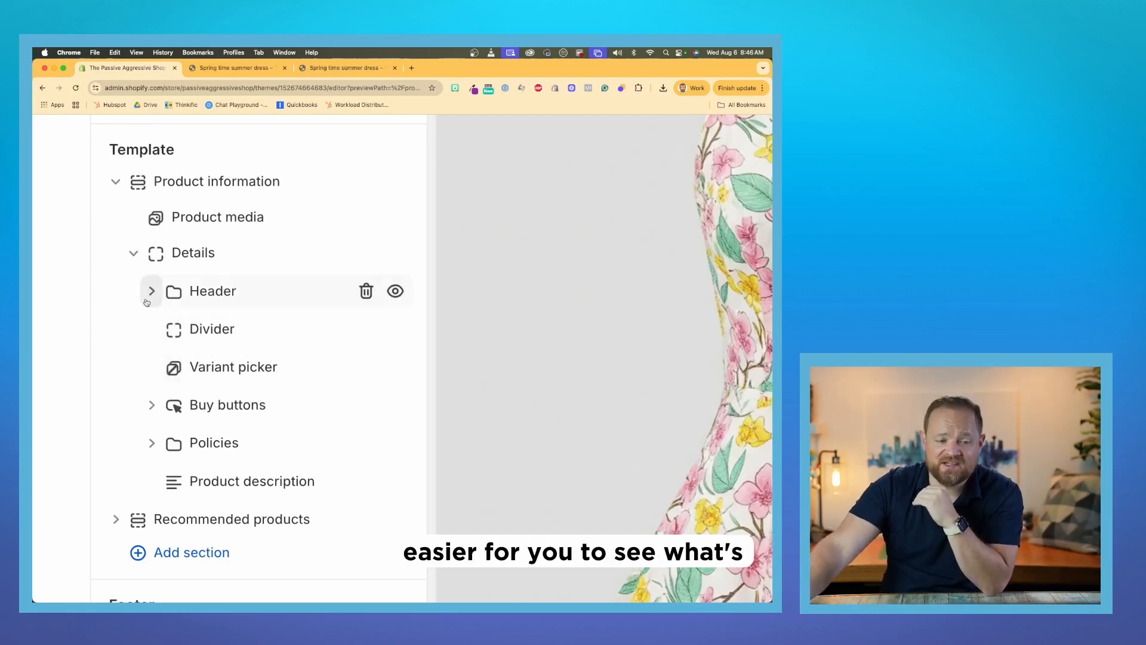
click(133, 253)
key(super+minus)
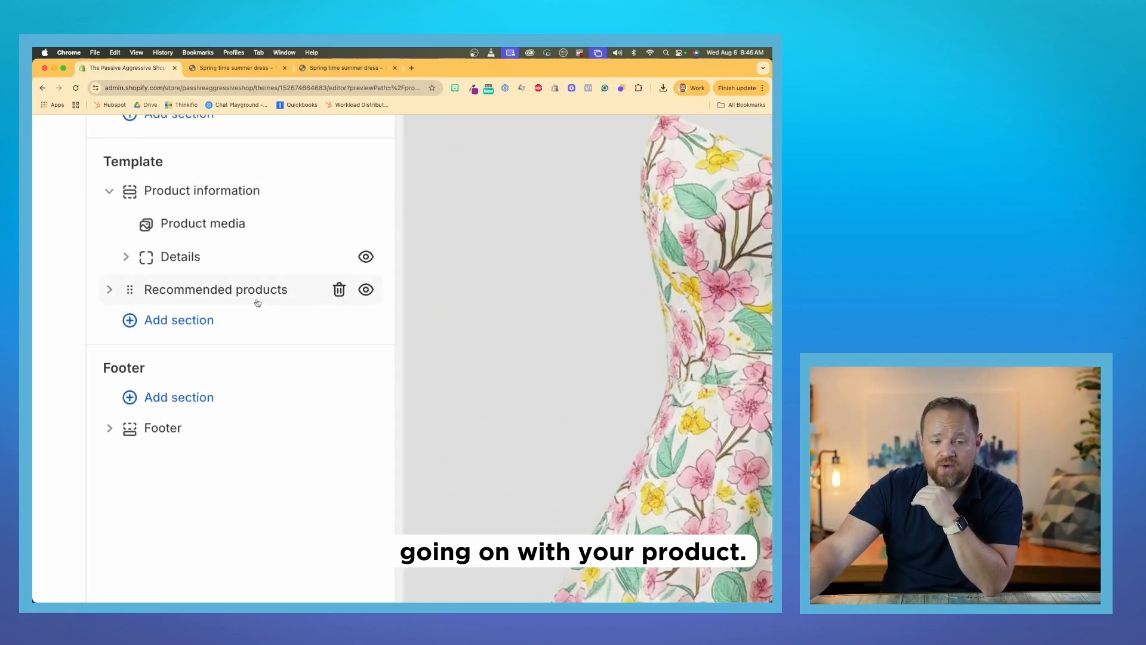
Step: Add an Accordion block directly below the Product description in the Details group of the Product information section
scroll(258, 303, down, 5)
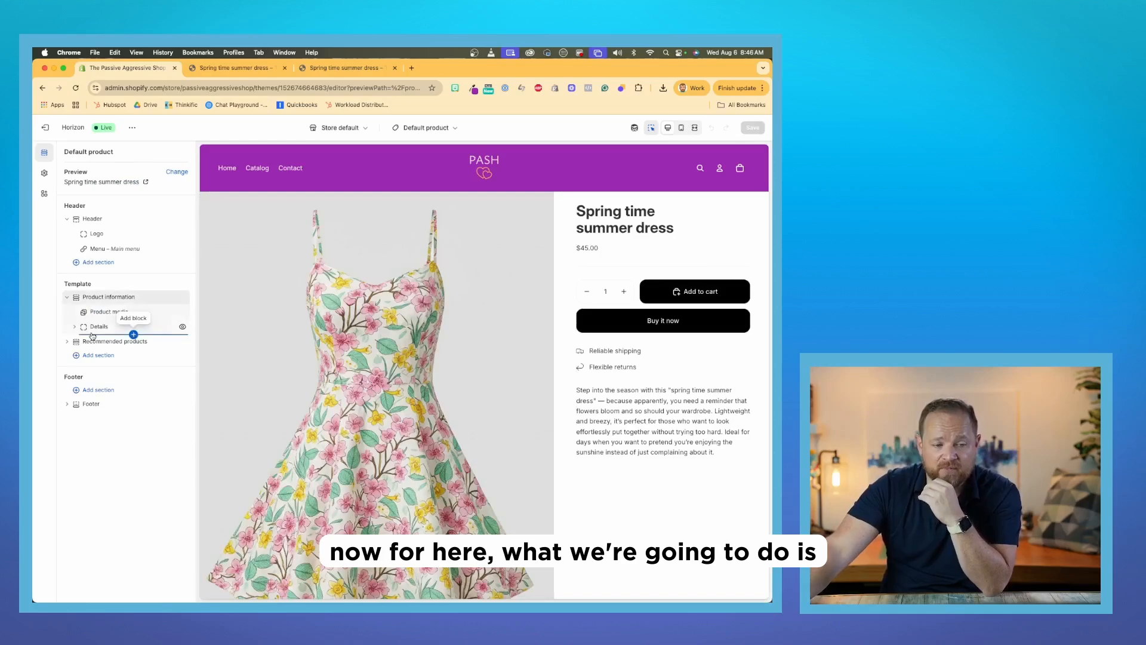
scroll(97, 332, up, 5)
scroll(98, 332, left, 1)
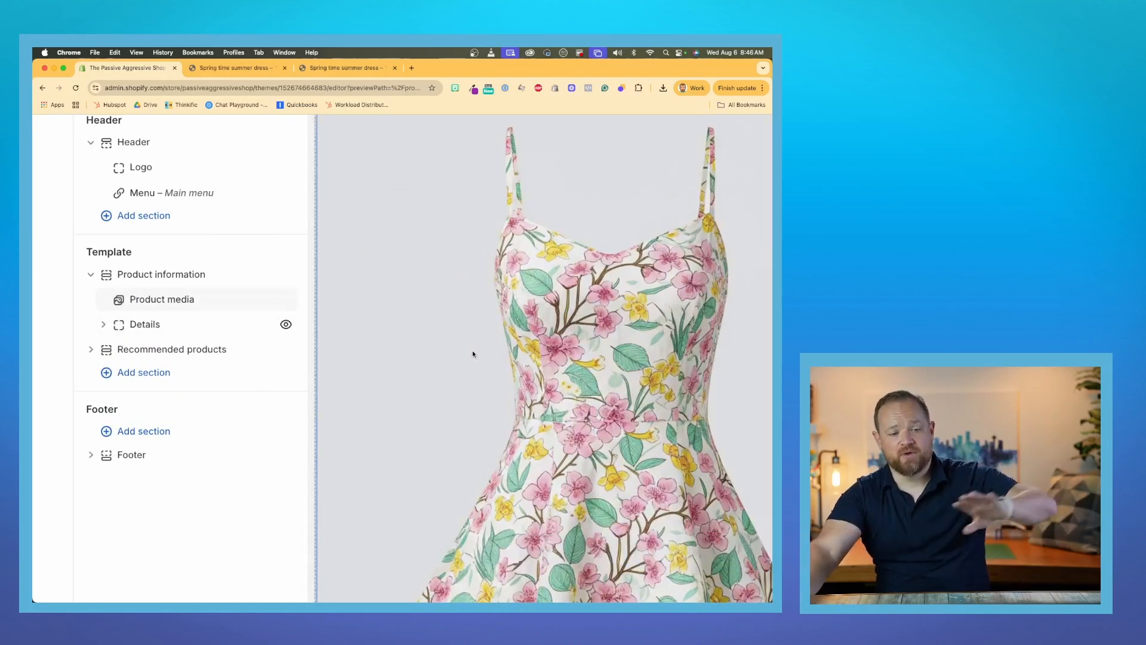
scroll(474, 353, down, 5)
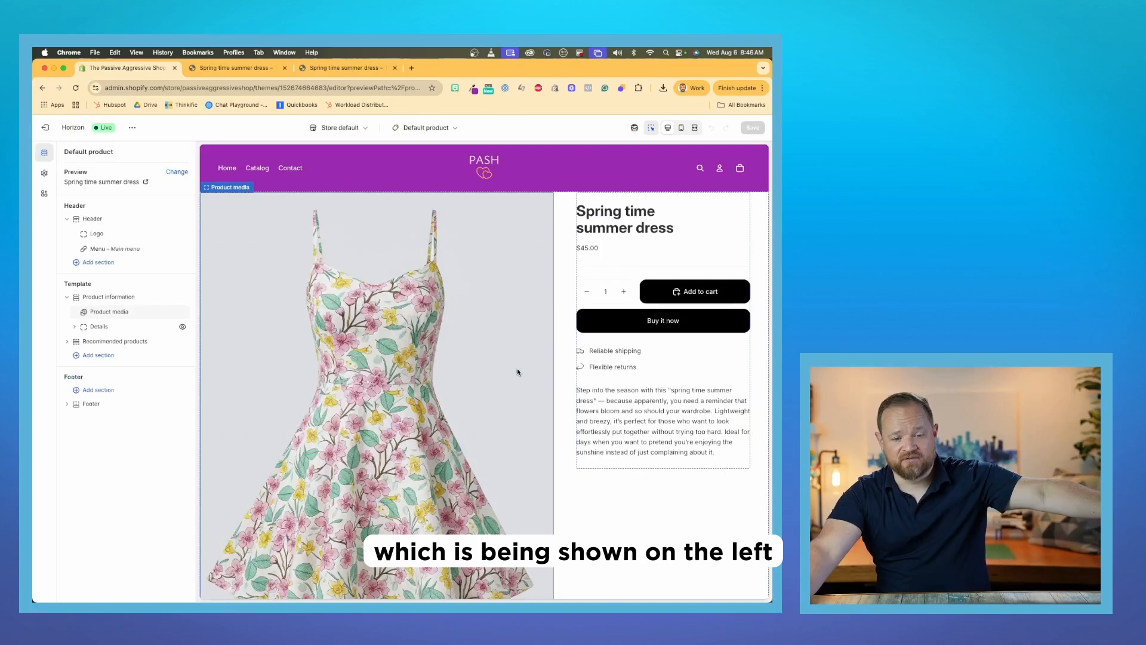
click(99, 328)
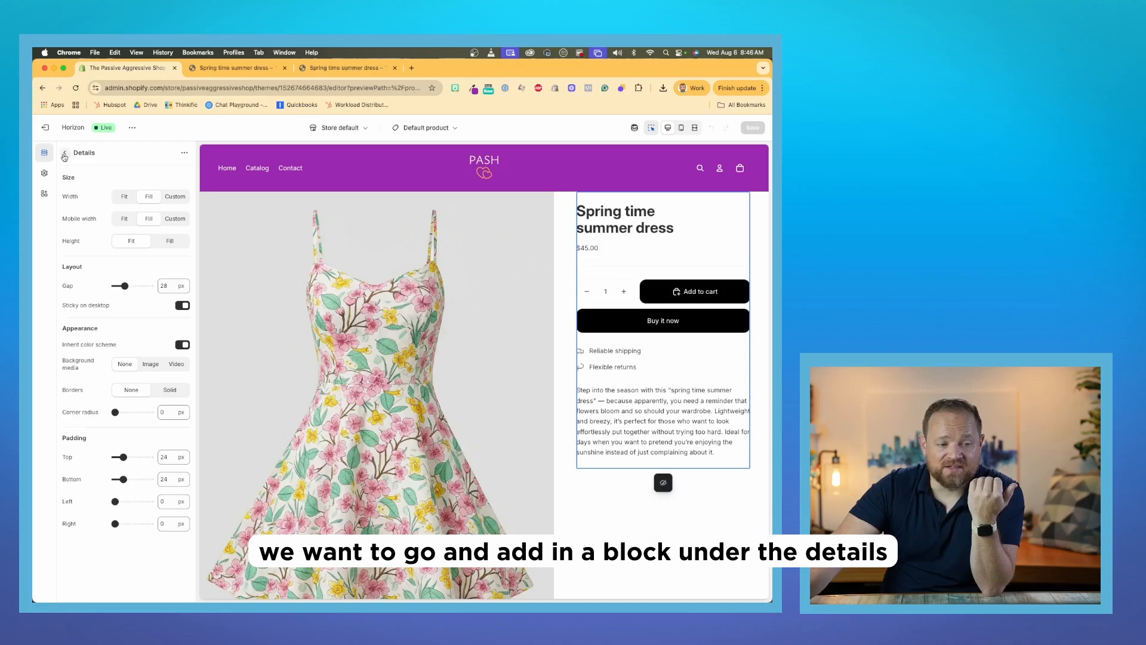
click(65, 155)
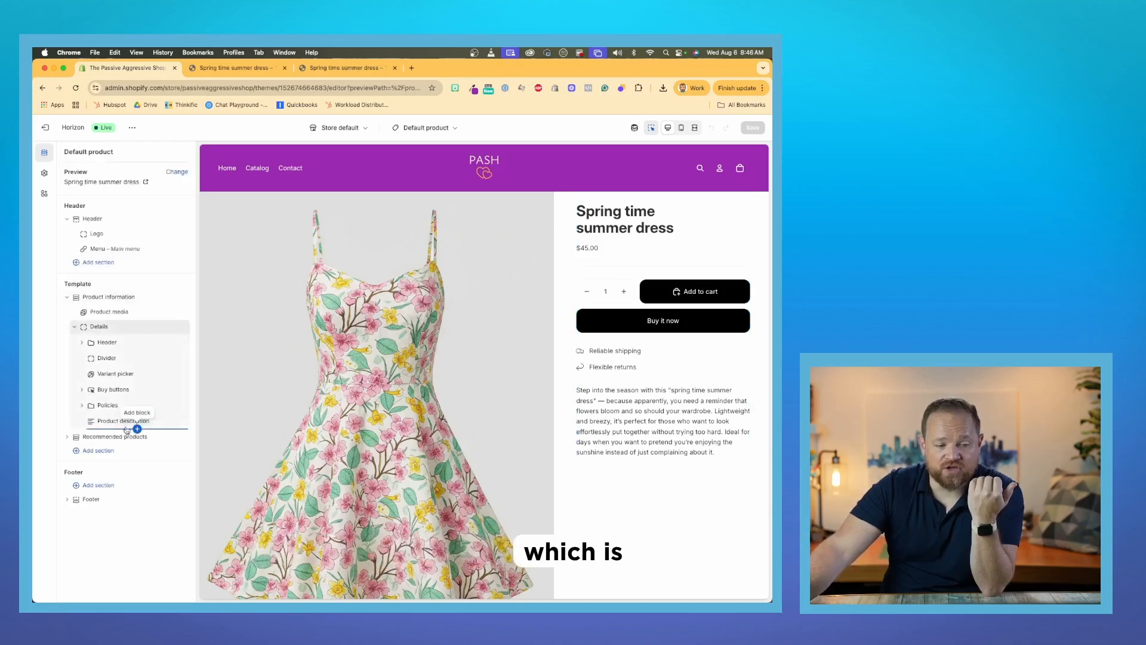
click(138, 429)
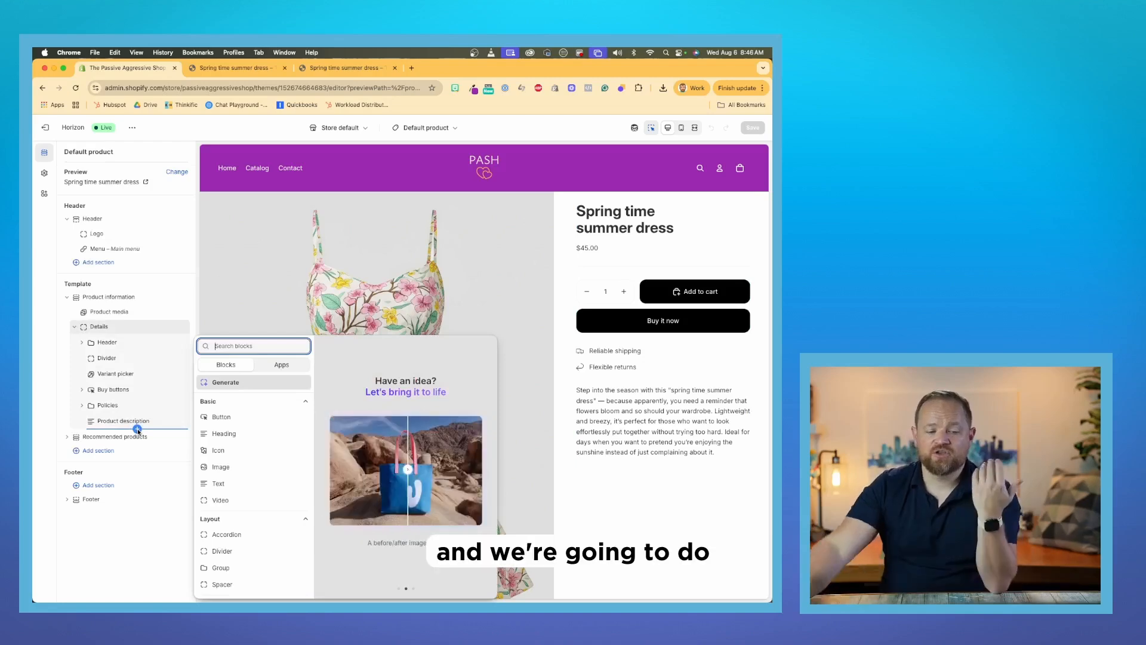
click(250, 537)
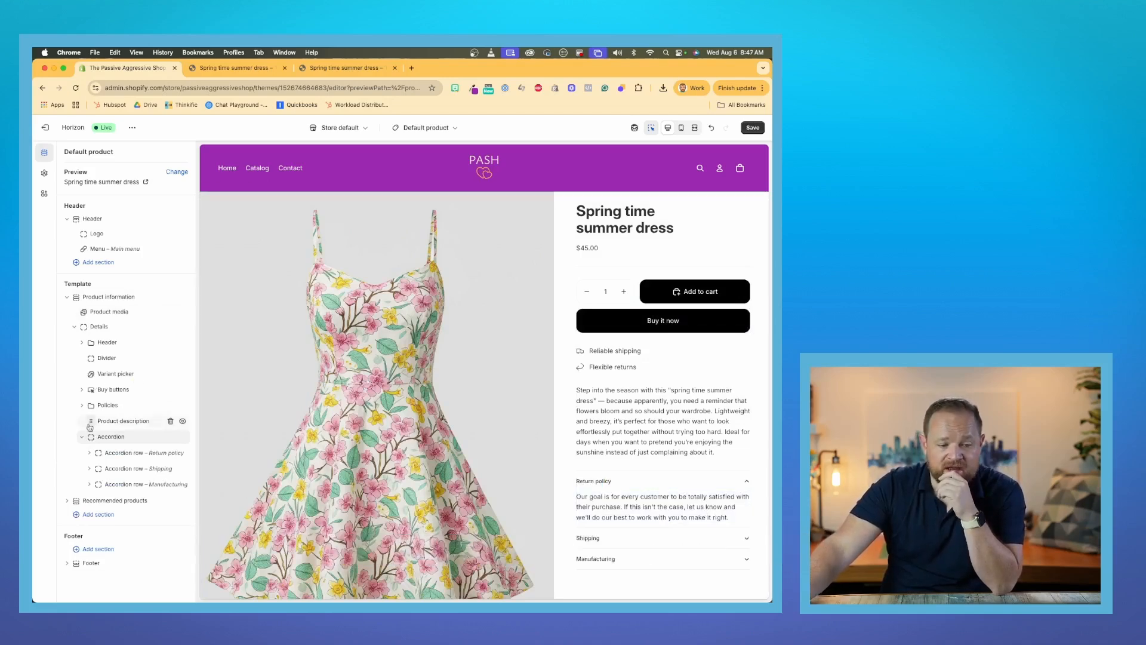
Step: Reorder the Details blocks so the Product description sits between the Variant picker and the Buy buttons, with the Accordion last
drag(91, 437, 97, 418)
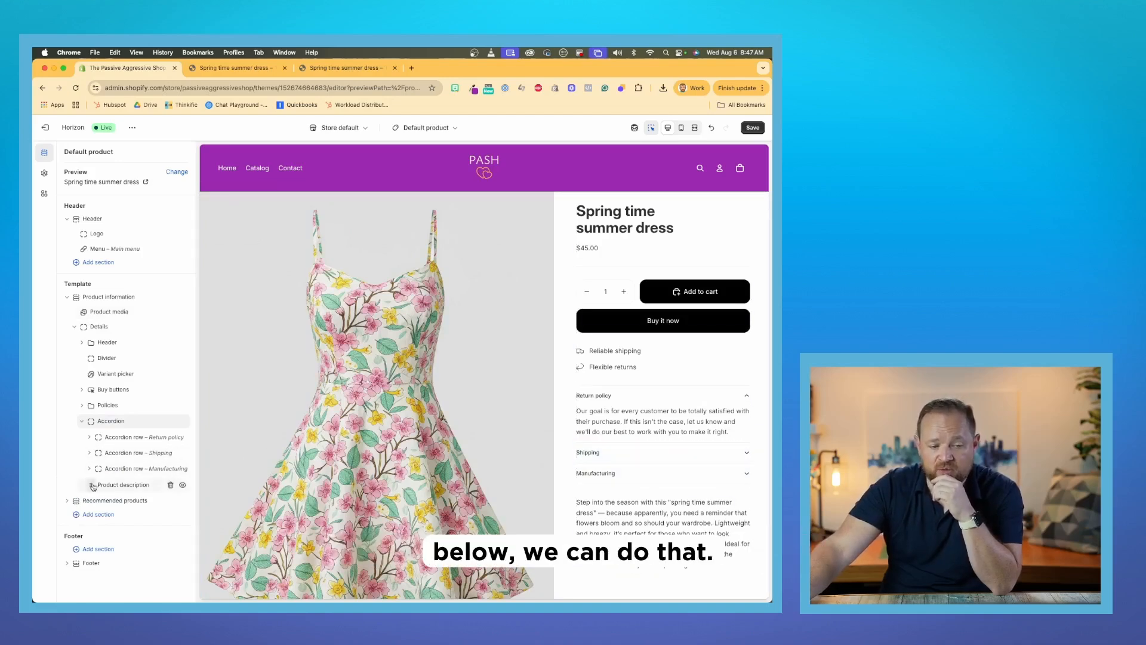
drag(90, 488, 106, 376)
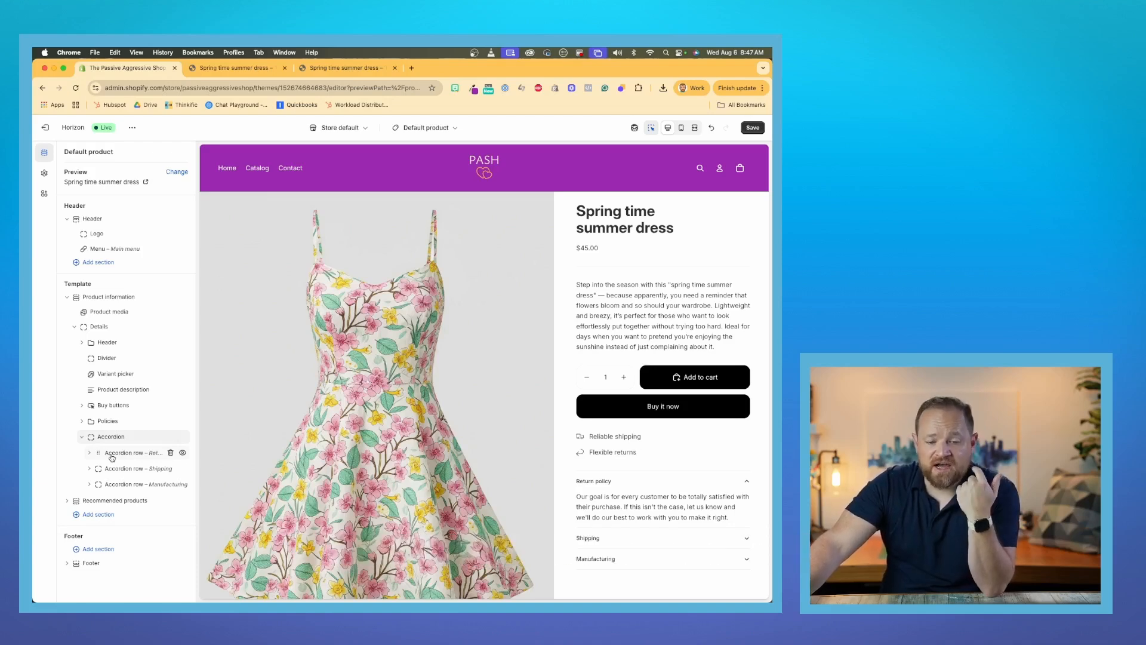
Step: Inspect the Manufacturing, Return policy and Shipping accordion rows, toggling them open and closed in the product preview
click(90, 486)
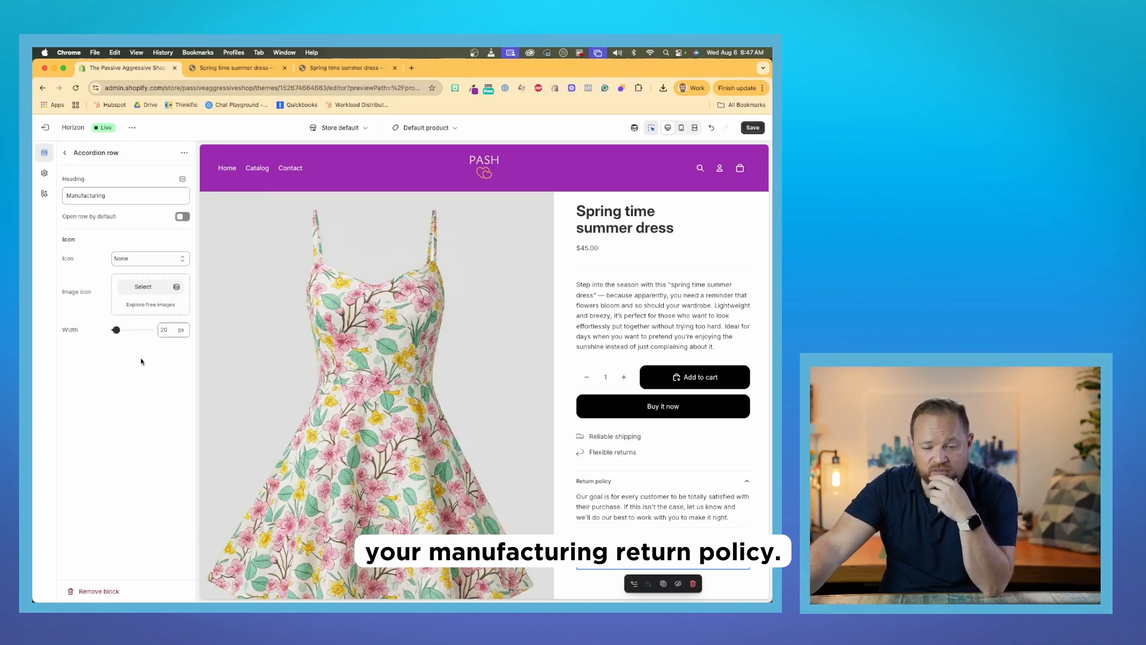
click(728, 485)
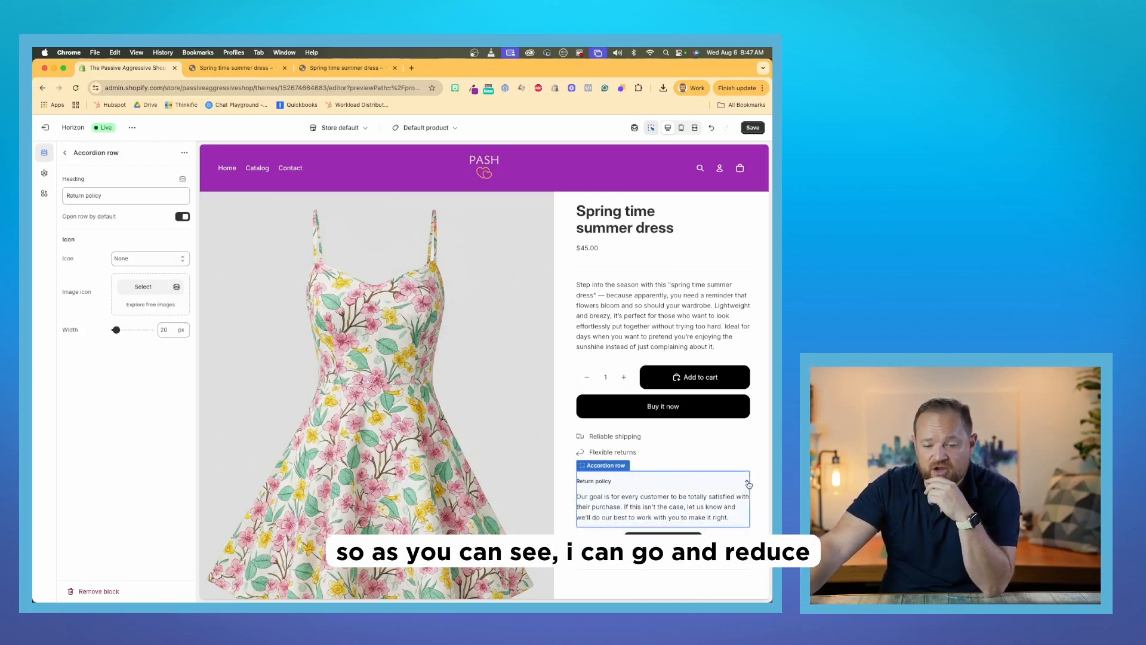
click(749, 484)
click(748, 505)
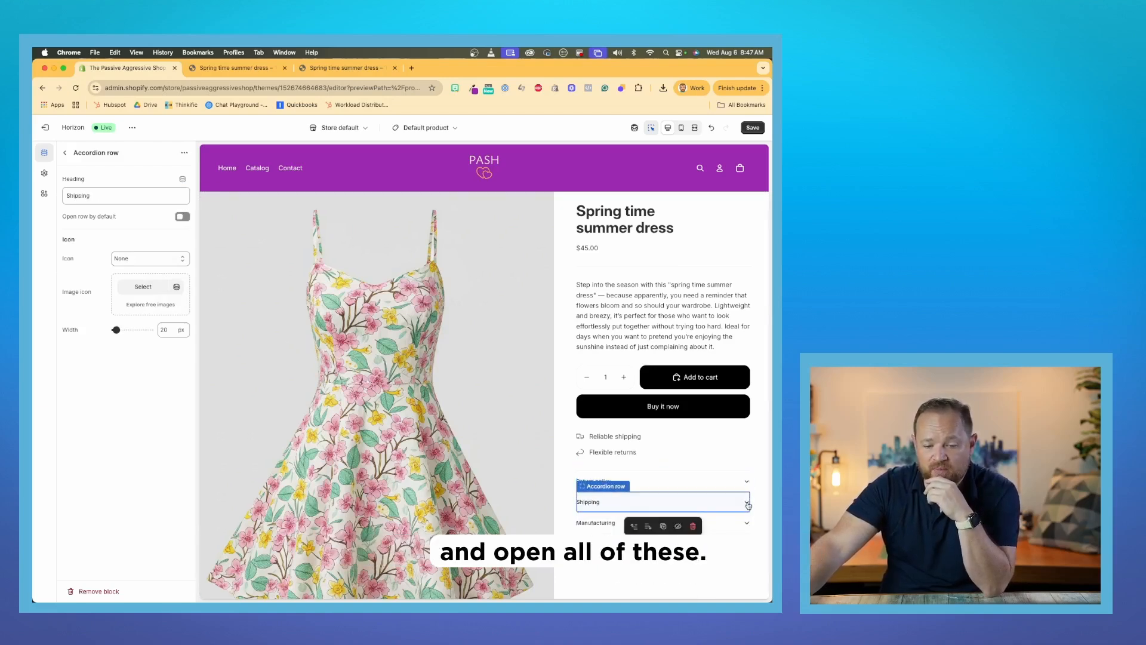
click(748, 505)
click(748, 505)
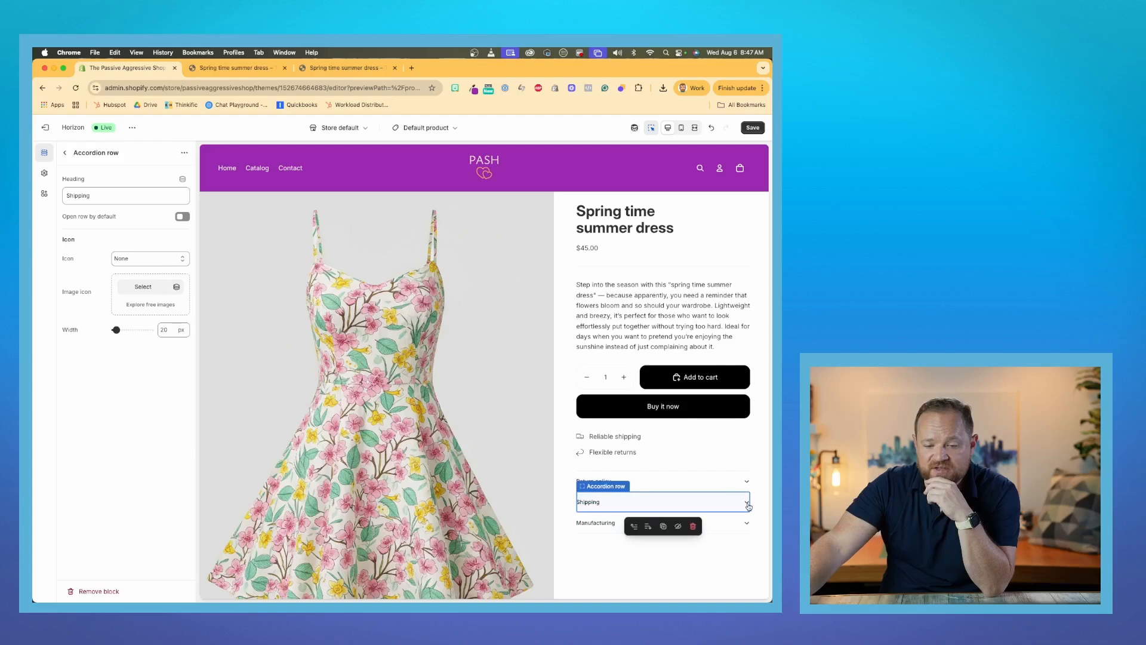
Step: Move the Shipping policy group out of Policies into the Shipping accordion row, above its text block
click(687, 441)
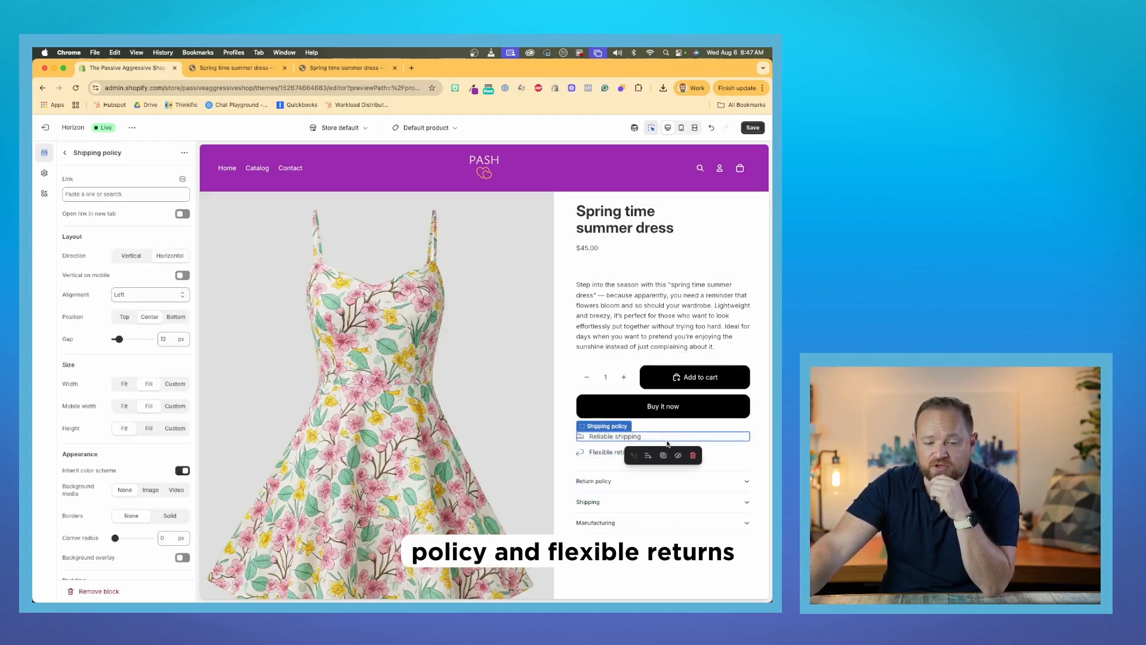
click(67, 153)
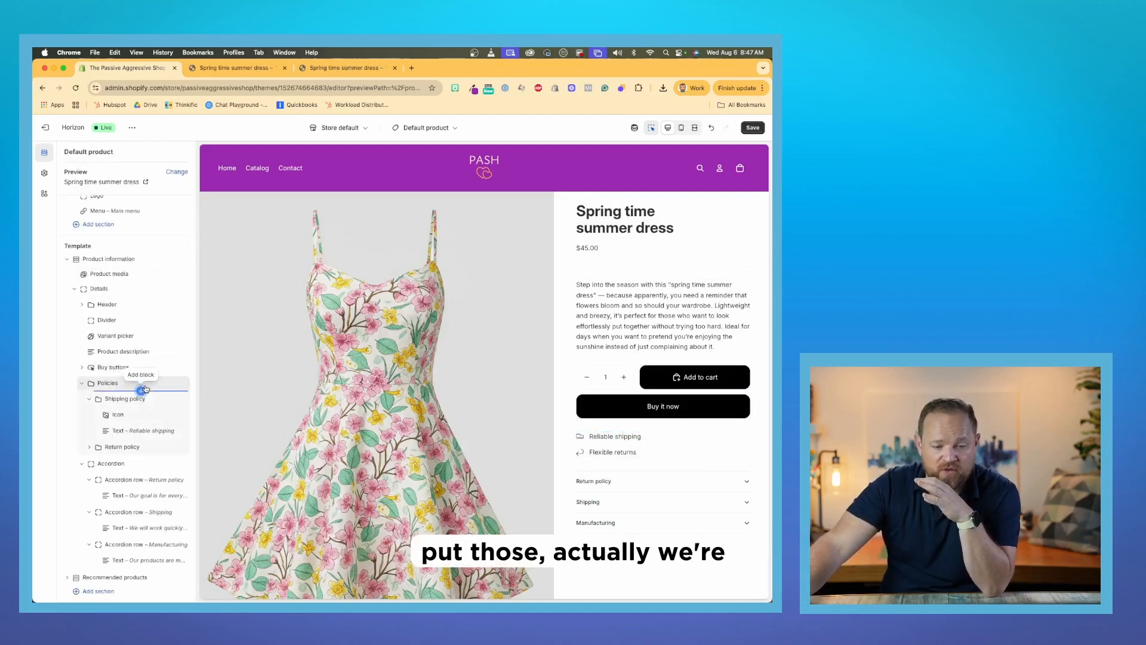
drag(98, 400, 106, 493)
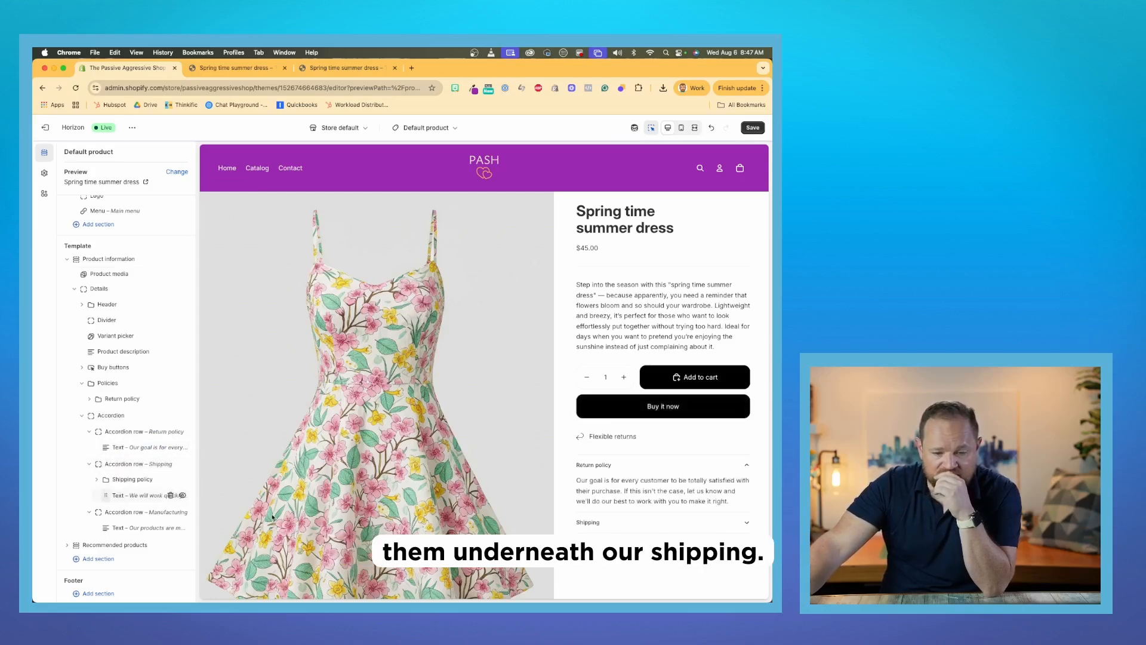
Step: Check the Shipping accordion row's content in the preview and its nested Shipping policy blocks, and collapse the row in the preview
click(625, 527)
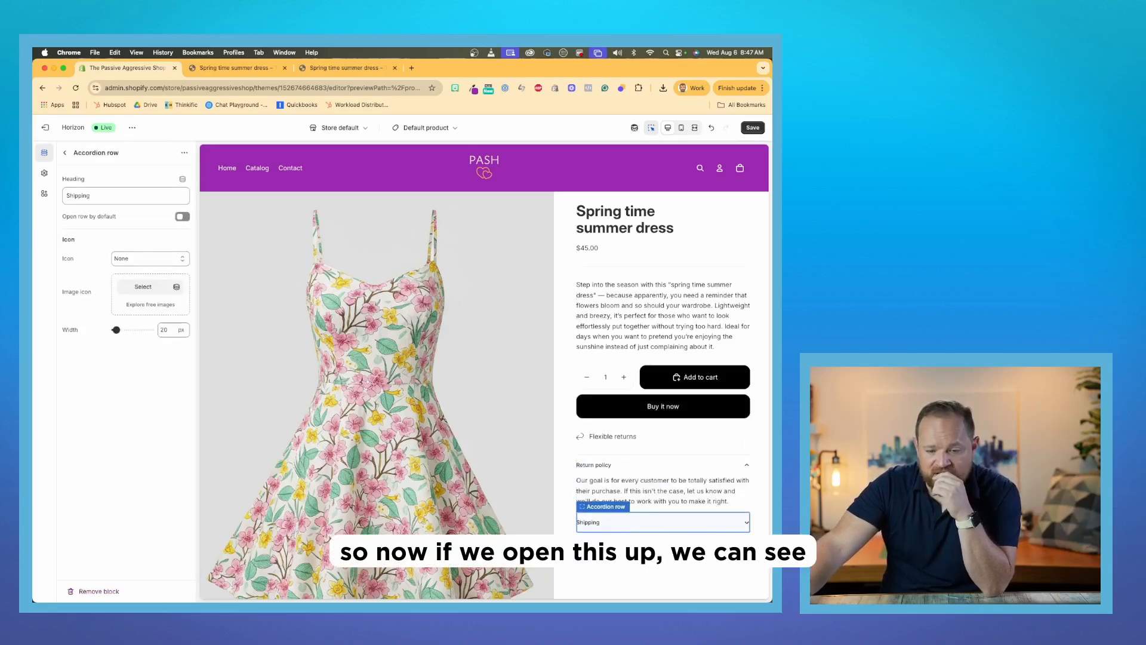
click(747, 524)
scroll(657, 465, down, 3)
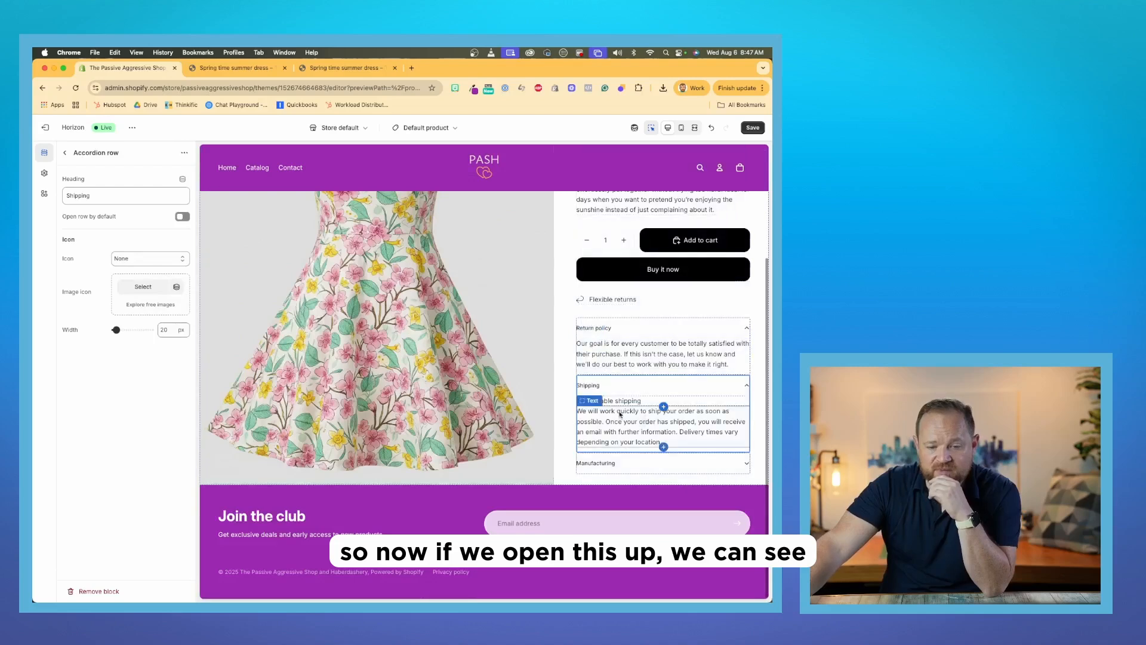
click(65, 152)
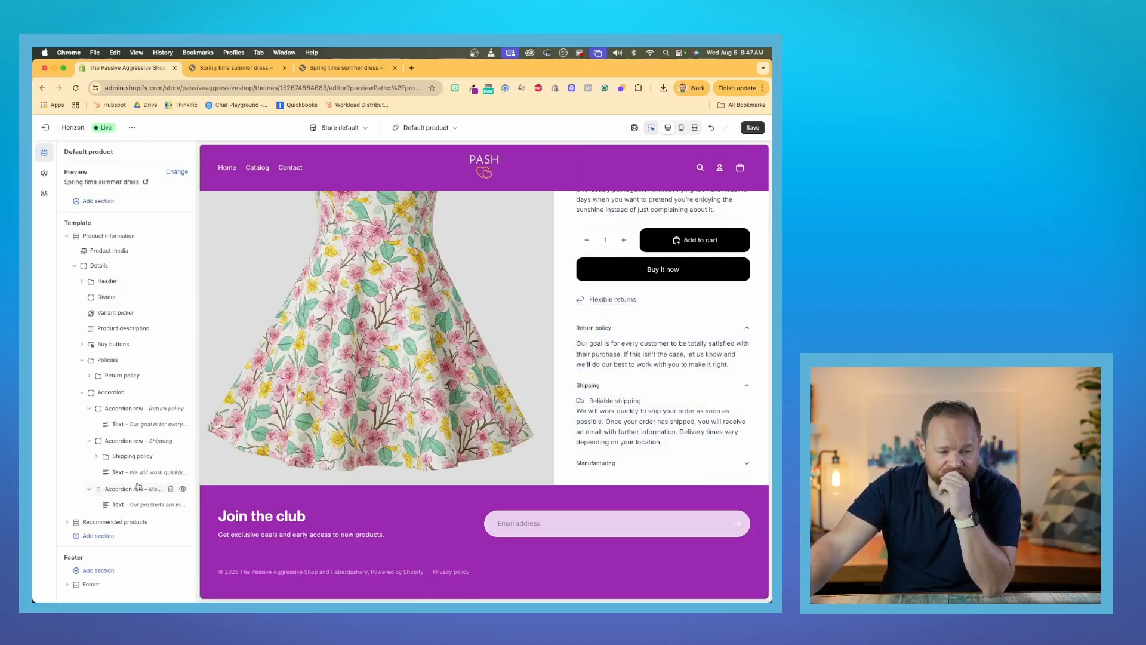
click(129, 458)
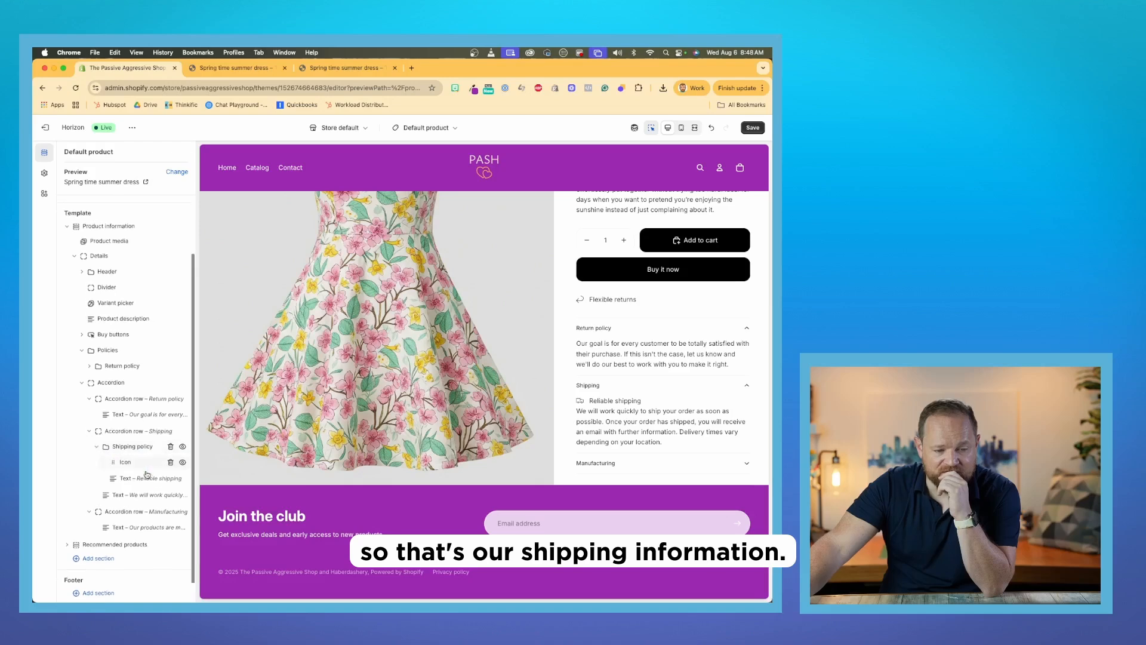
scroll(119, 430, up, 1)
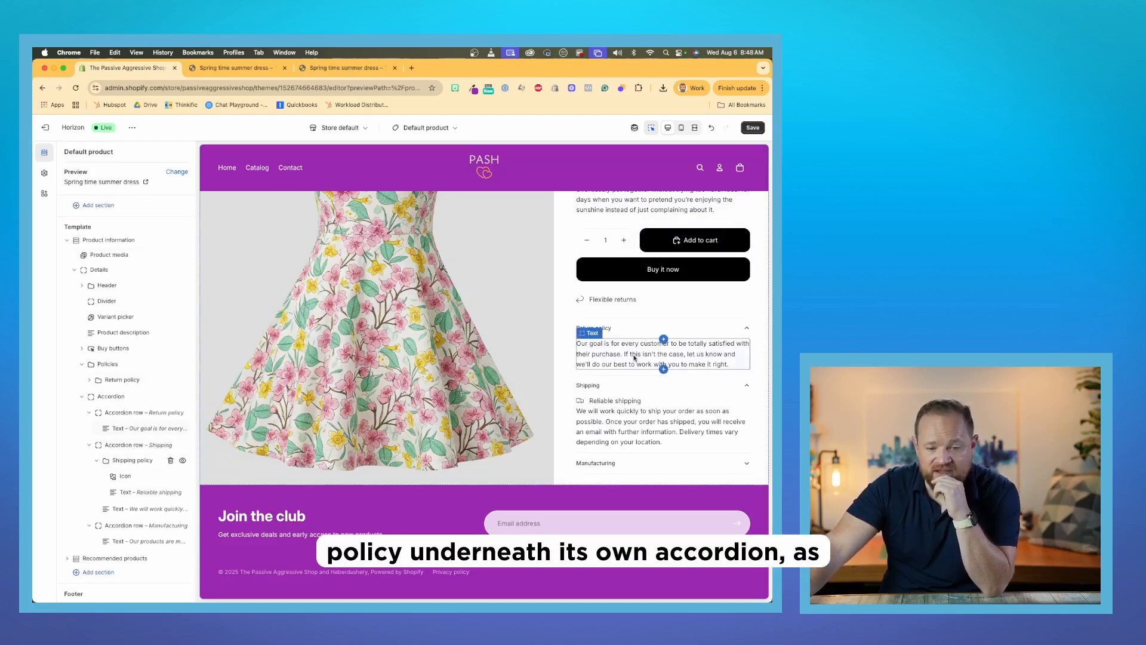
click(731, 391)
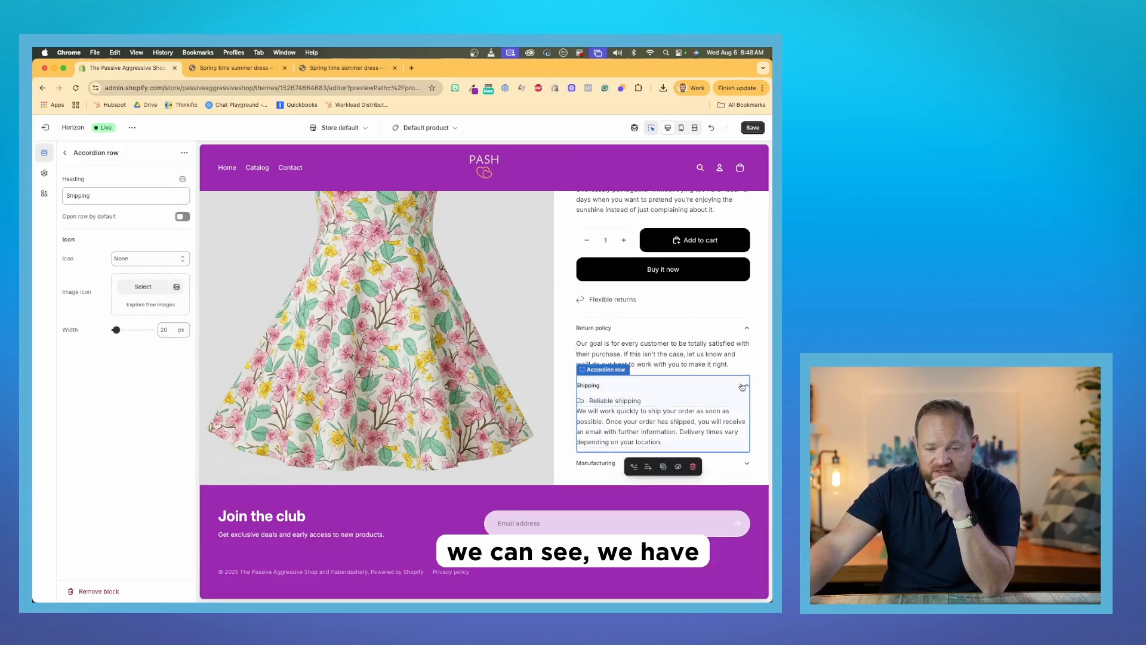
click(742, 387)
click(751, 389)
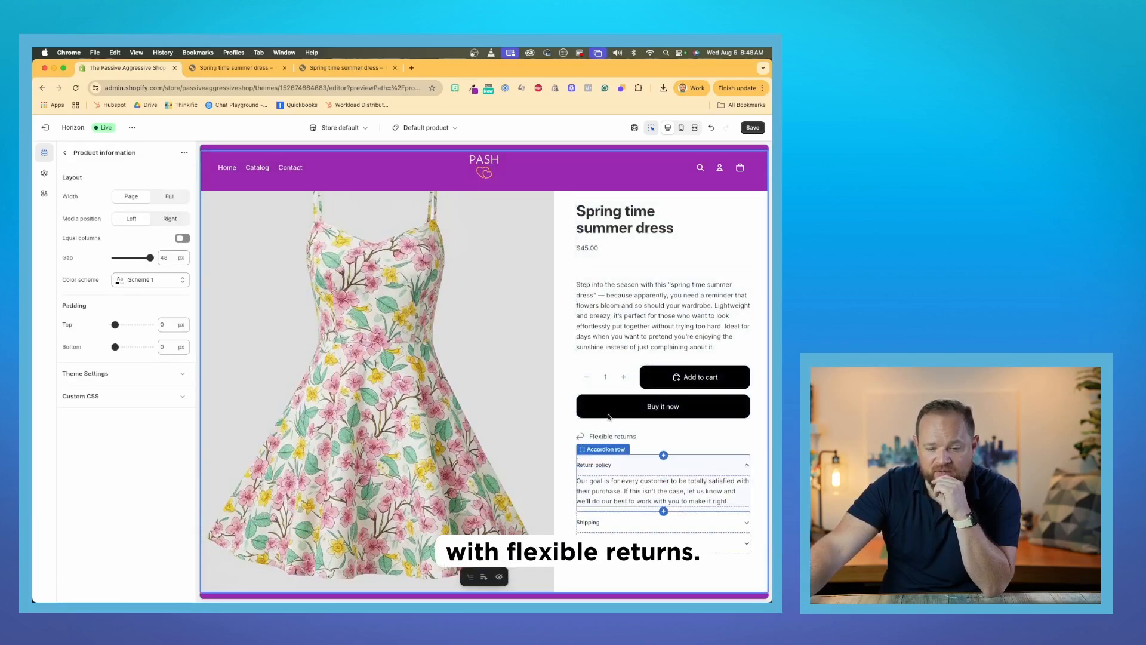
Step: Move the Return policy group out of Policies into the Return policy accordion row, above its text block
click(65, 153)
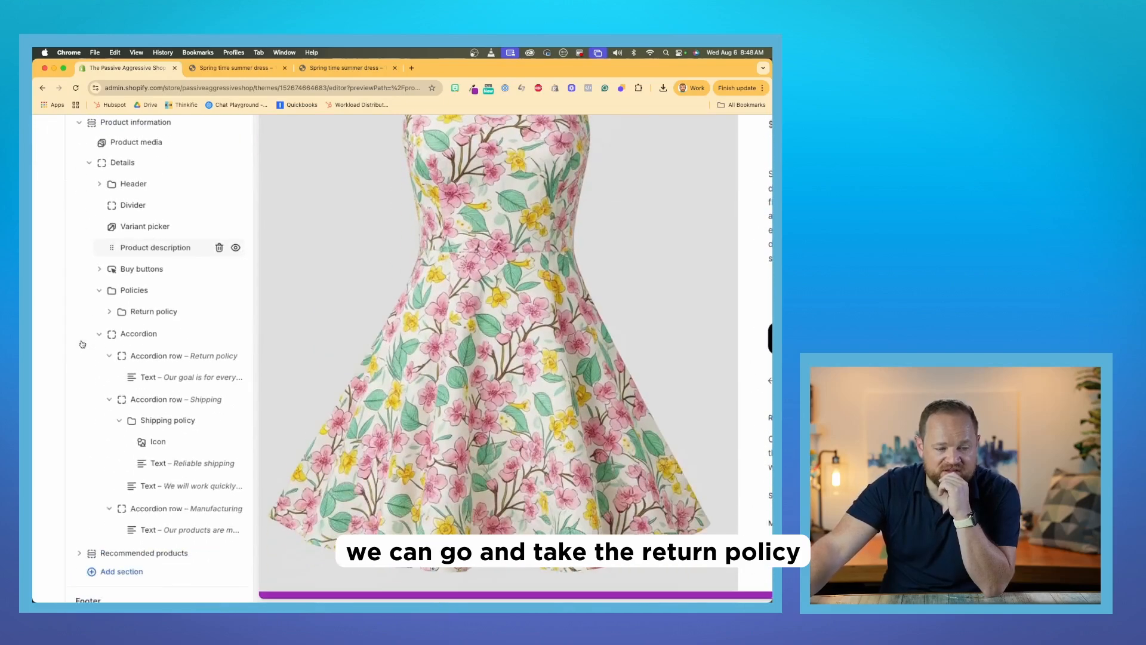
scroll(83, 344, down, 2)
drag(116, 320, 137, 329)
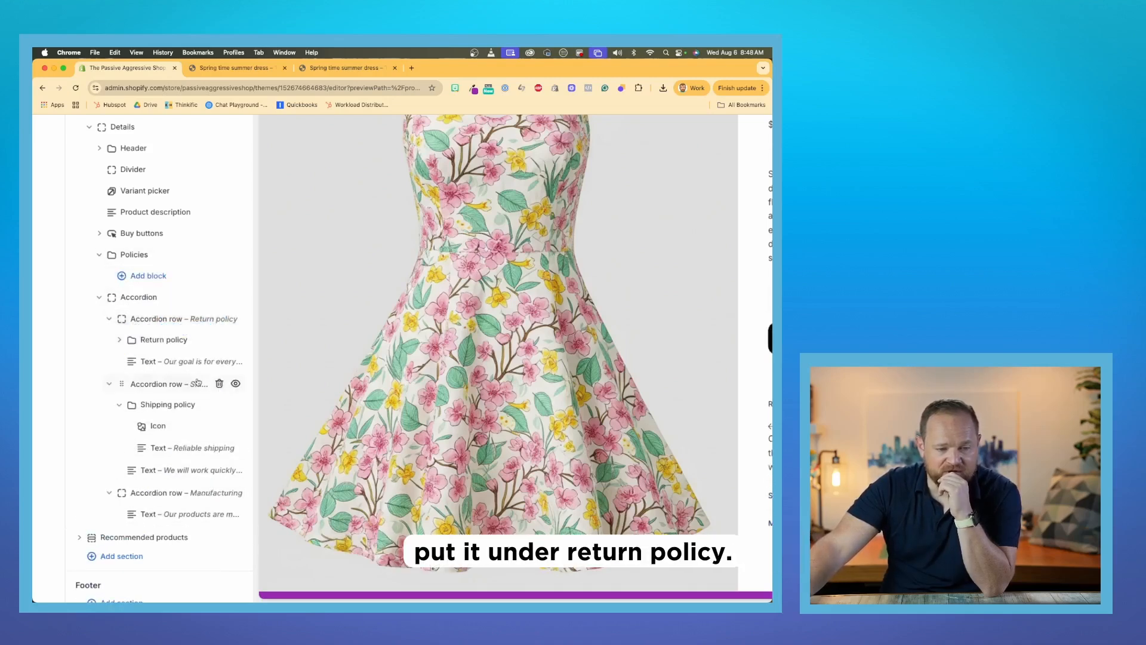
Step: Delete the default text blocks from the Return policy and Shipping accordion rows, and check the Return policy group's nested blocks
click(220, 361)
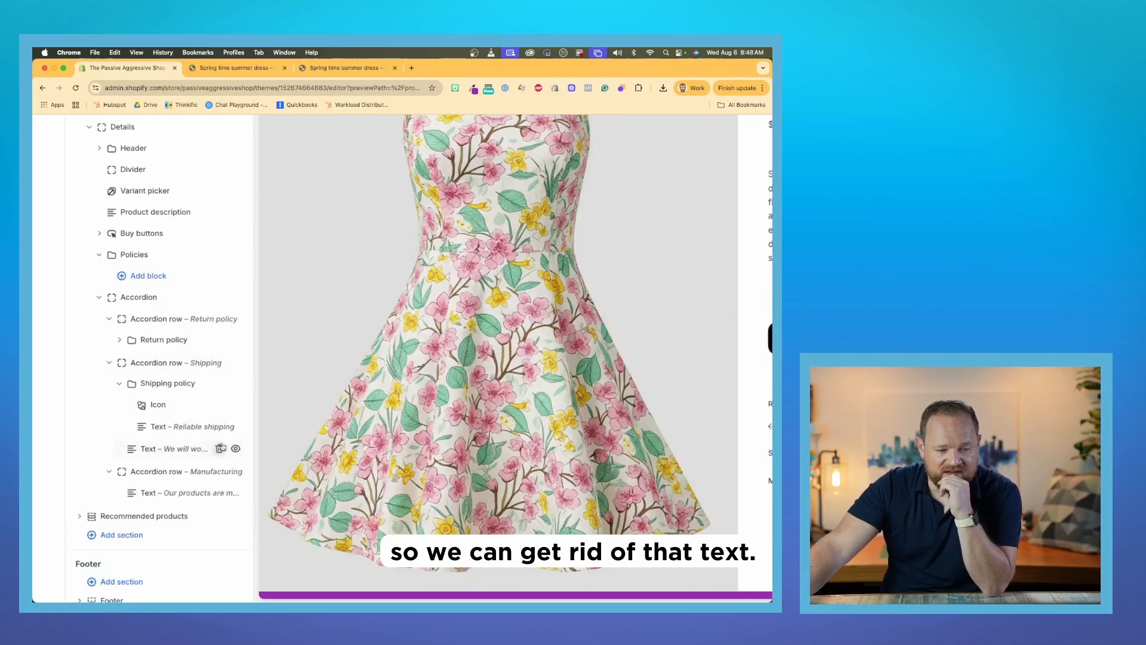
click(220, 448)
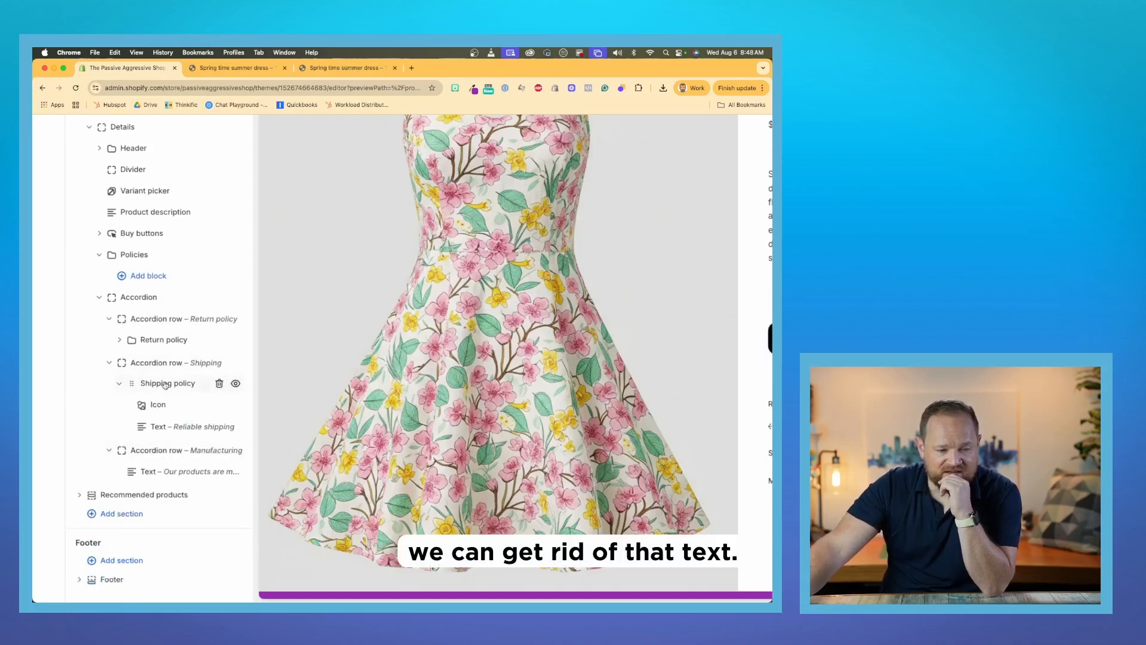
click(125, 341)
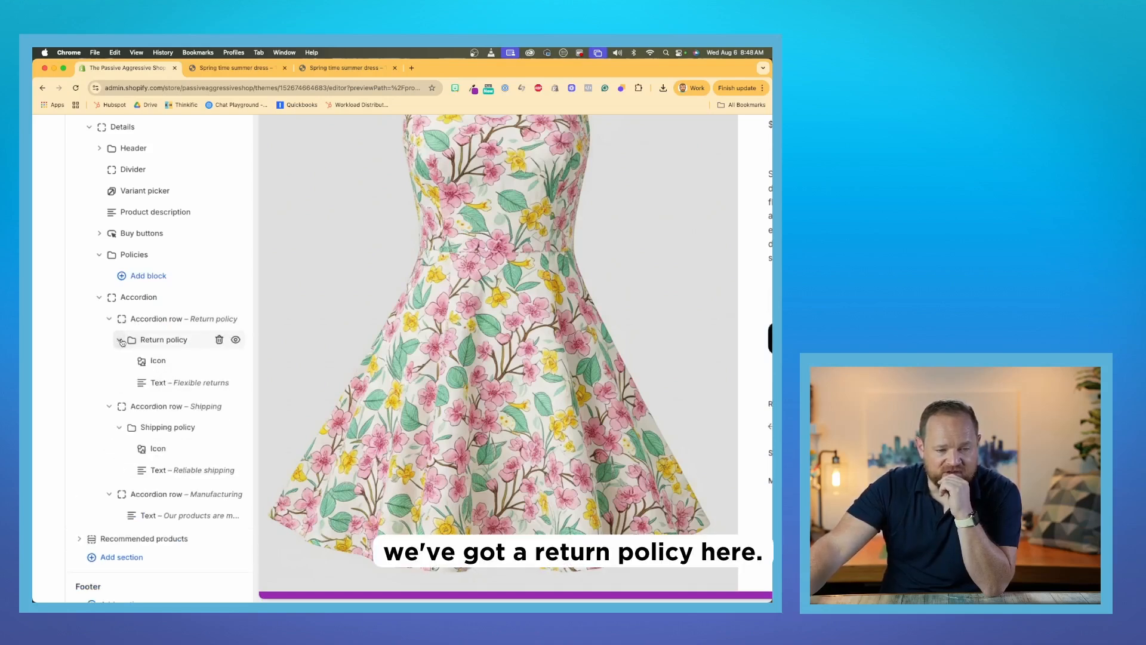
click(119, 338)
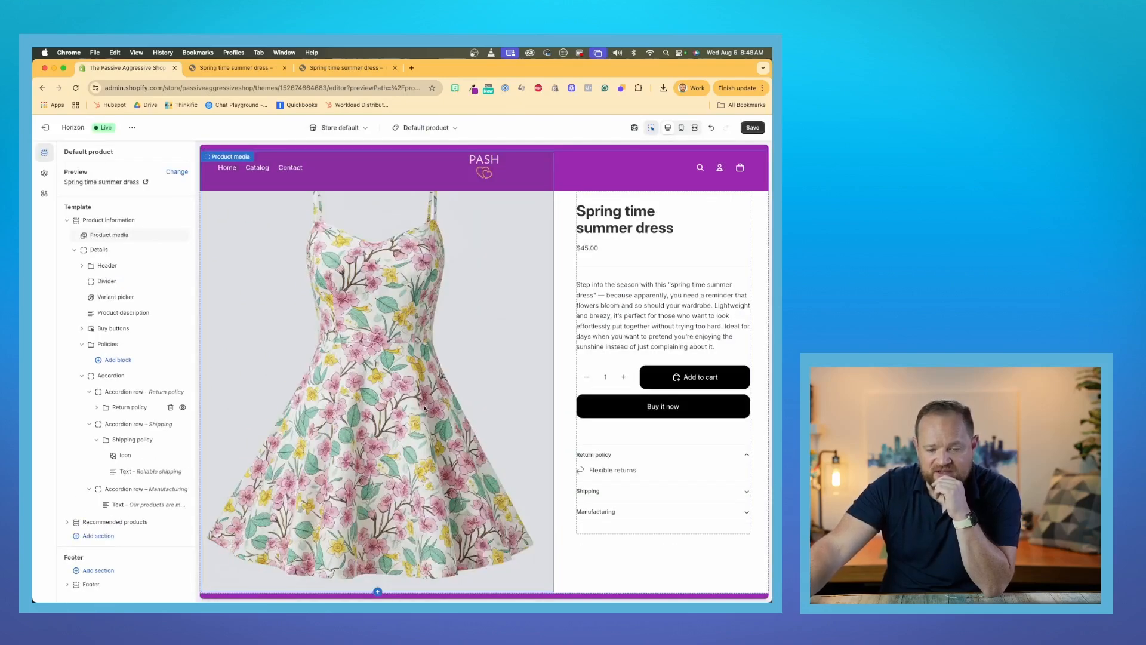
Step: Review the Return policy and Shipping accordion rows in the preview by toggling them and inspecting the Flexible returns text
click(659, 457)
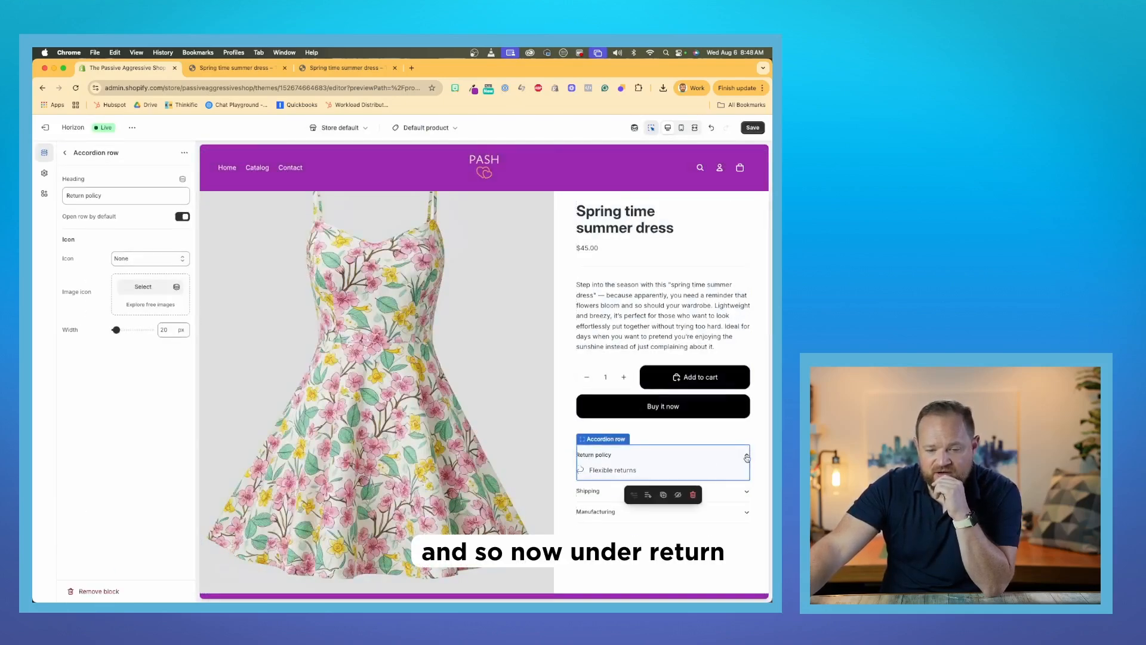
click(746, 456)
click(745, 456)
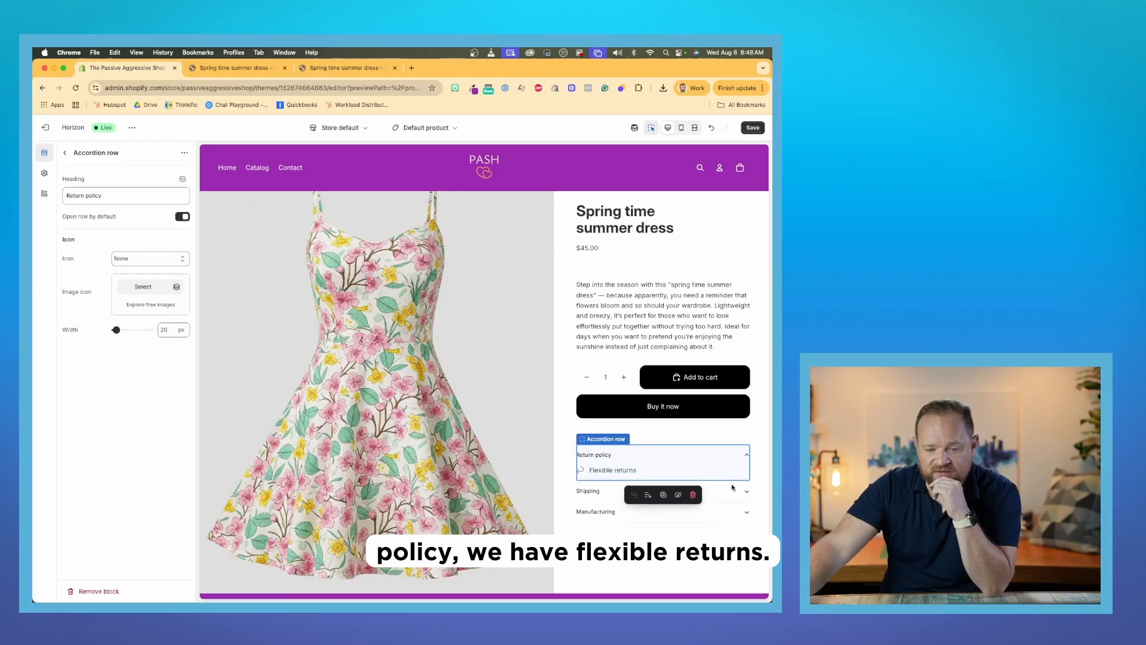
click(721, 472)
click(635, 472)
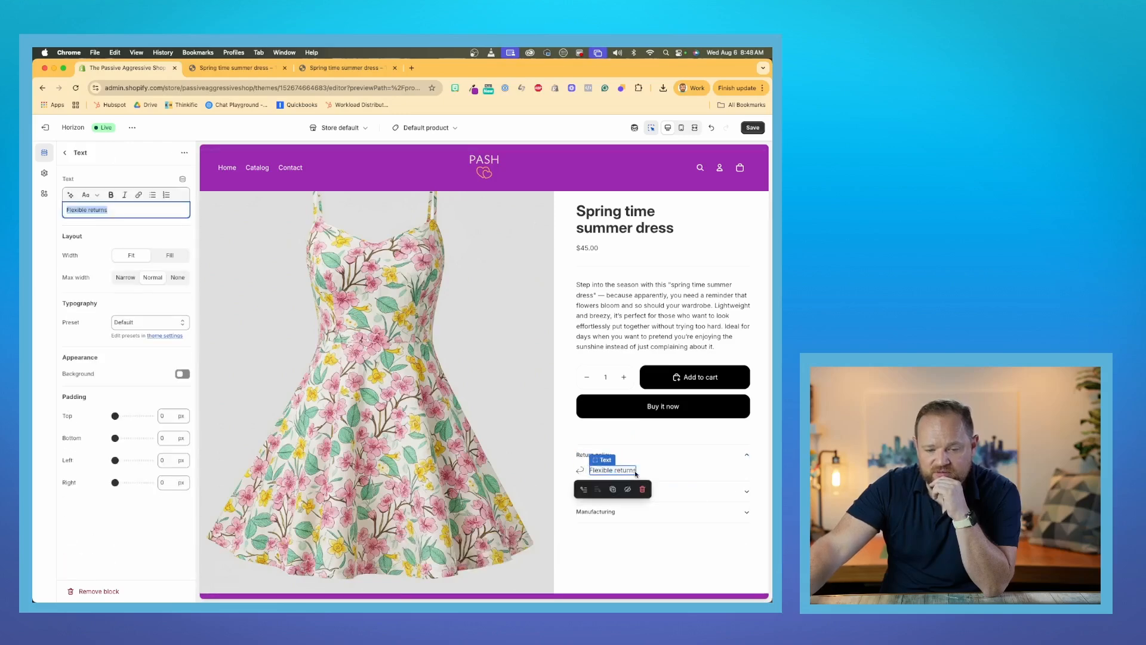
click(757, 465)
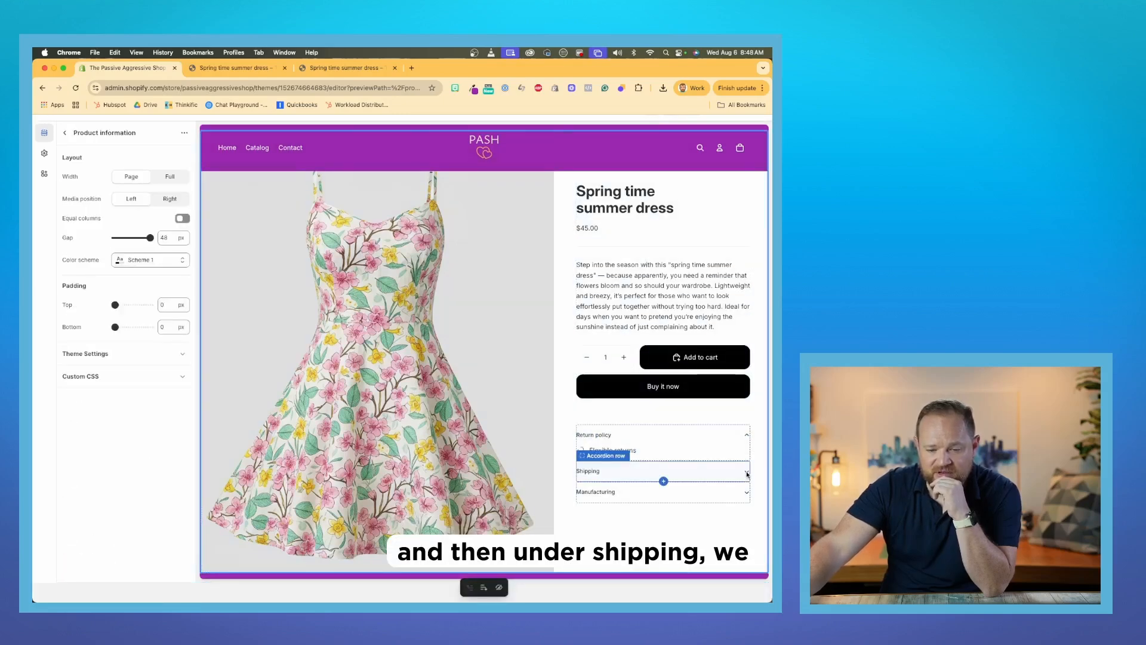
click(747, 474)
click(748, 493)
scroll(686, 457, down, 1)
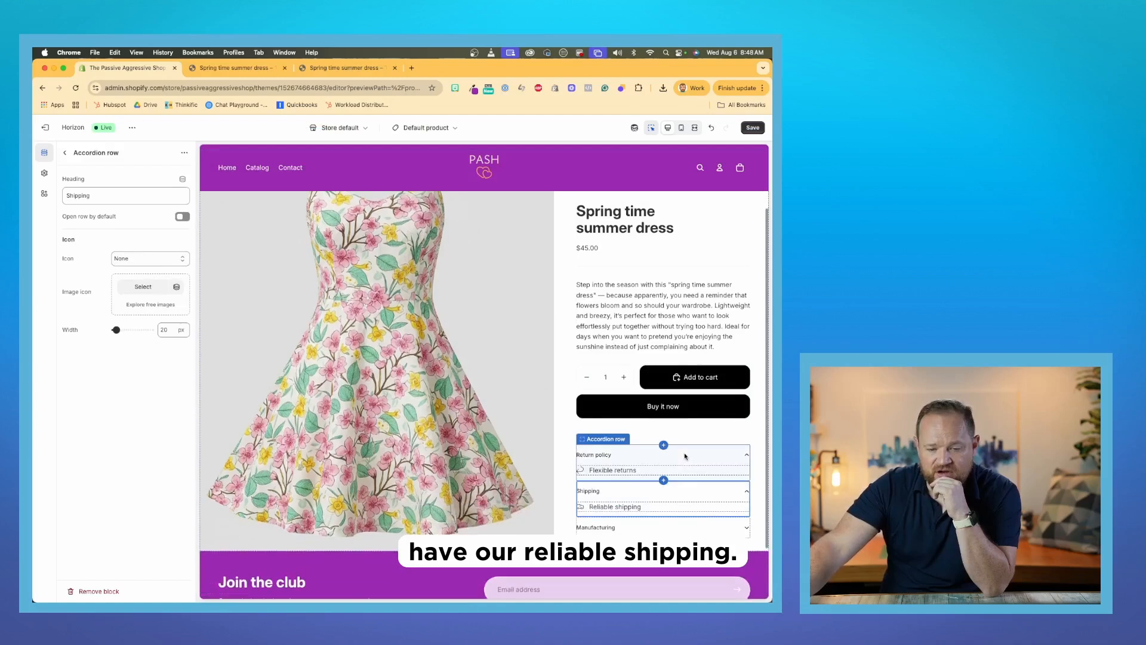
click(747, 491)
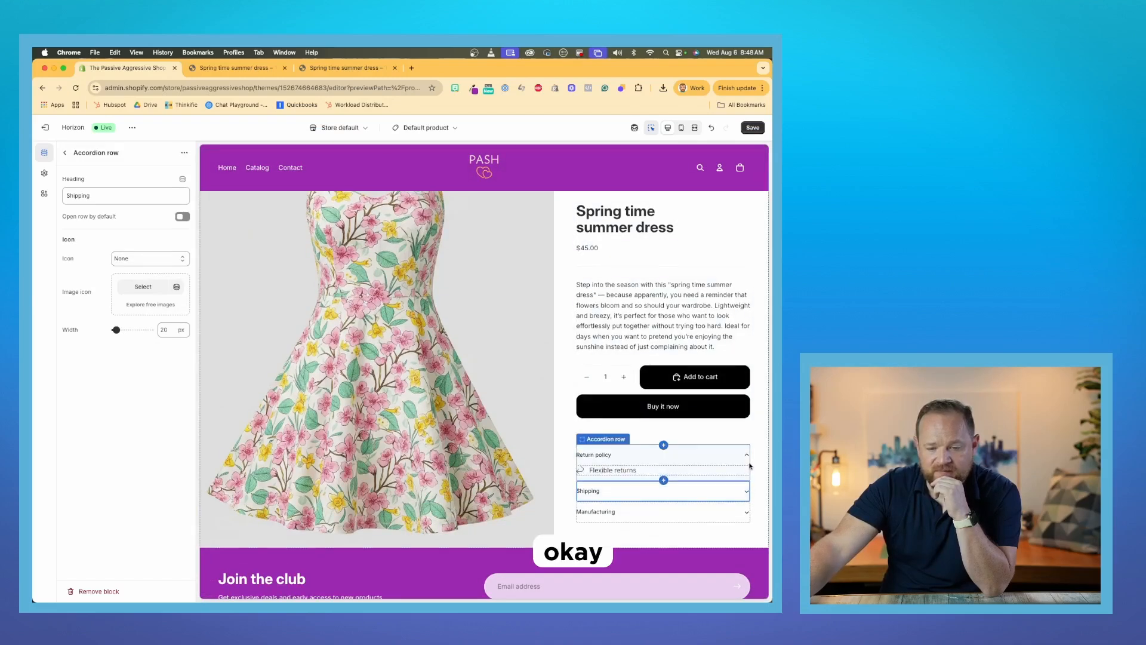
Step: Collapse the Return policy row in the preview and change the Manufacturing accordion row's heading to "Size Guide"
click(747, 455)
click(747, 455)
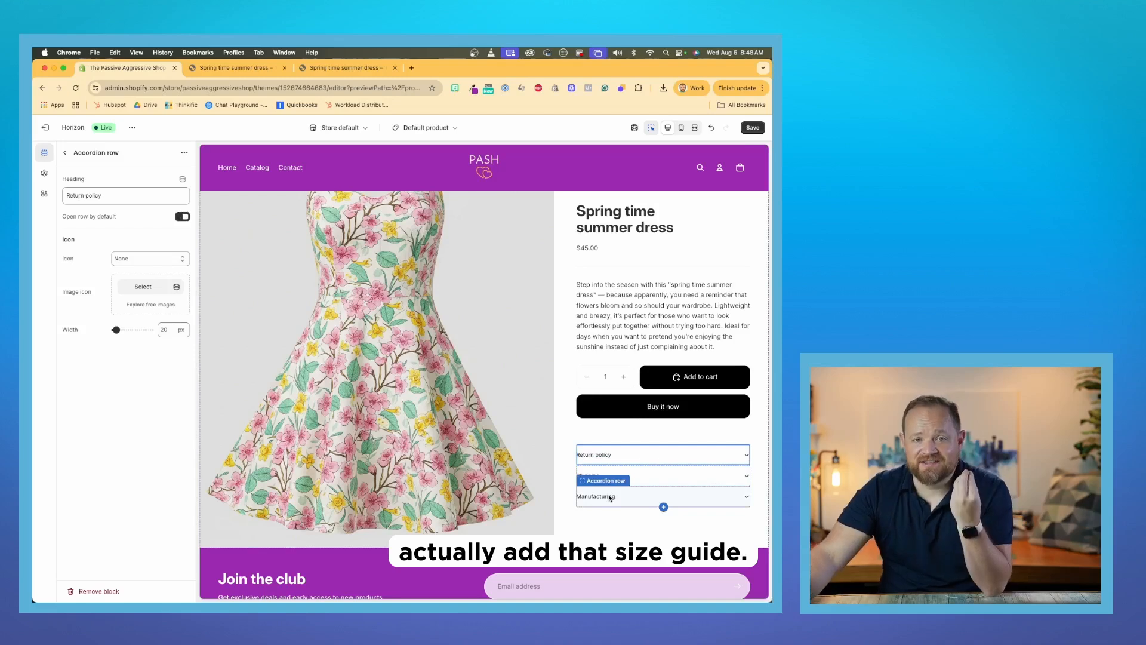
click(64, 154)
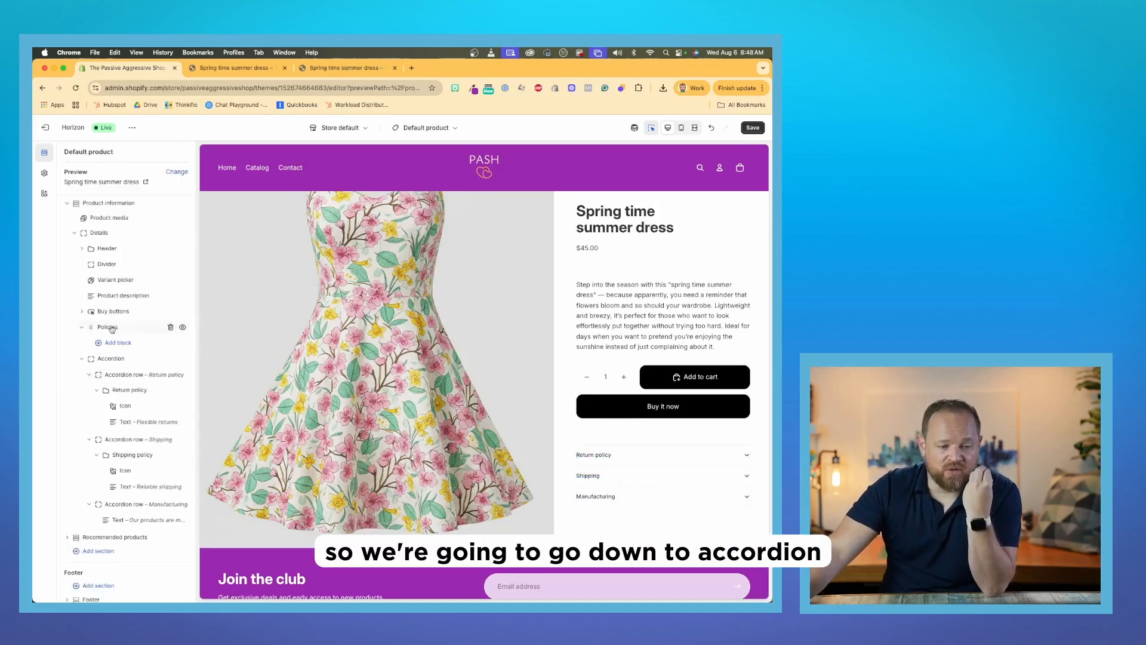
mouse_move(138, 528)
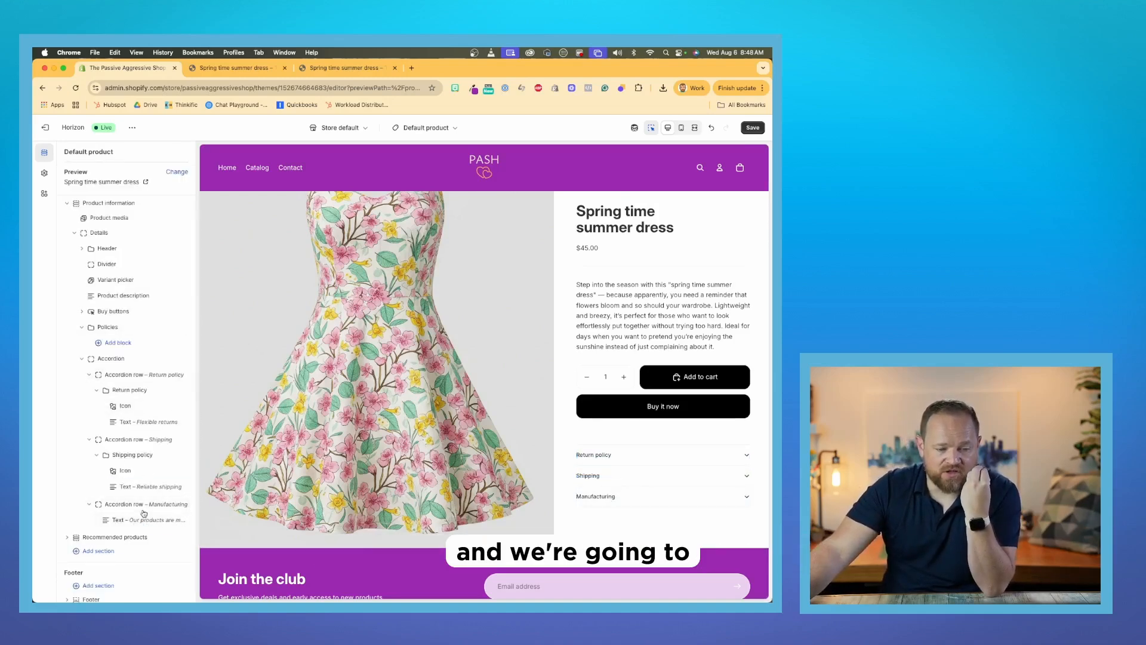
click(126, 505)
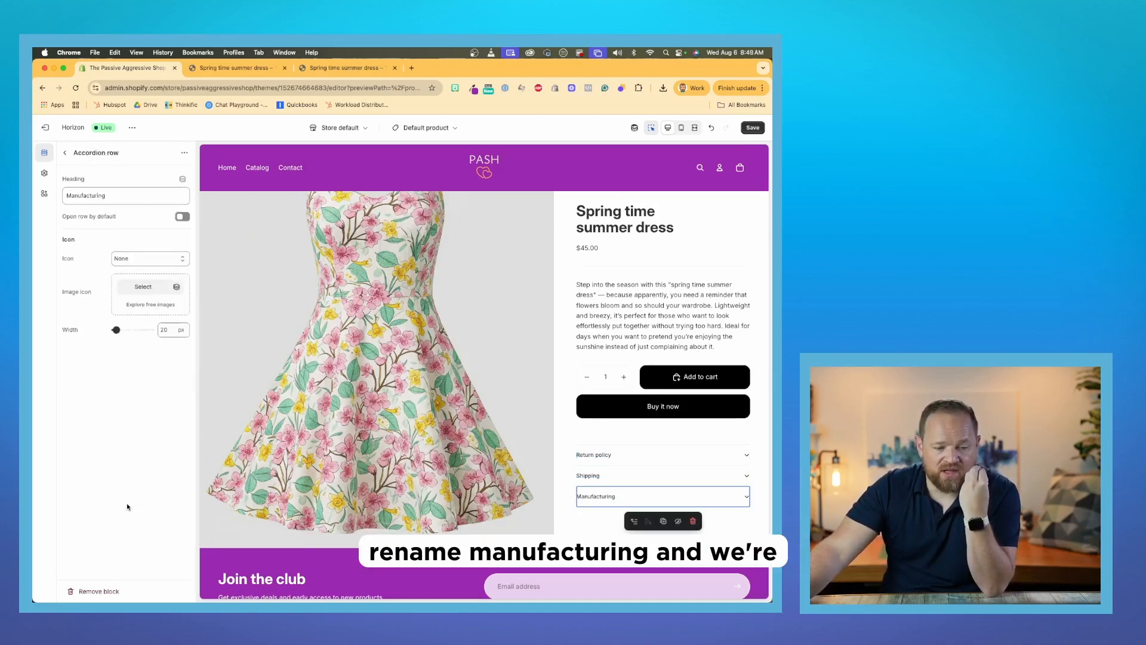
double_click(113, 199)
text(S)
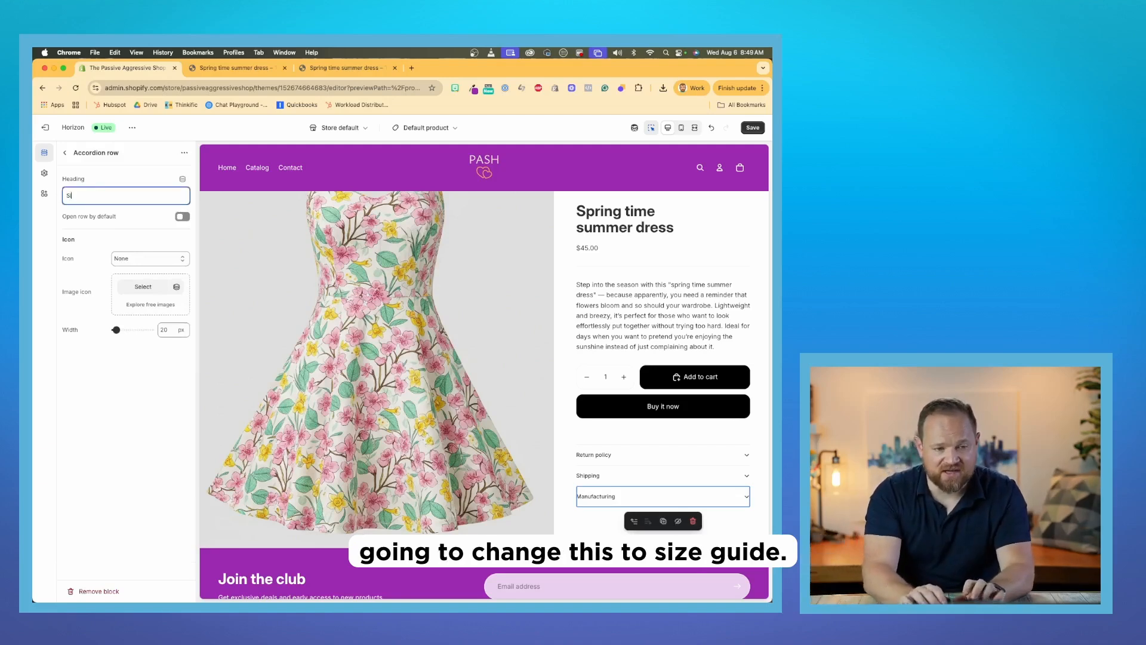
text(ize Guide)
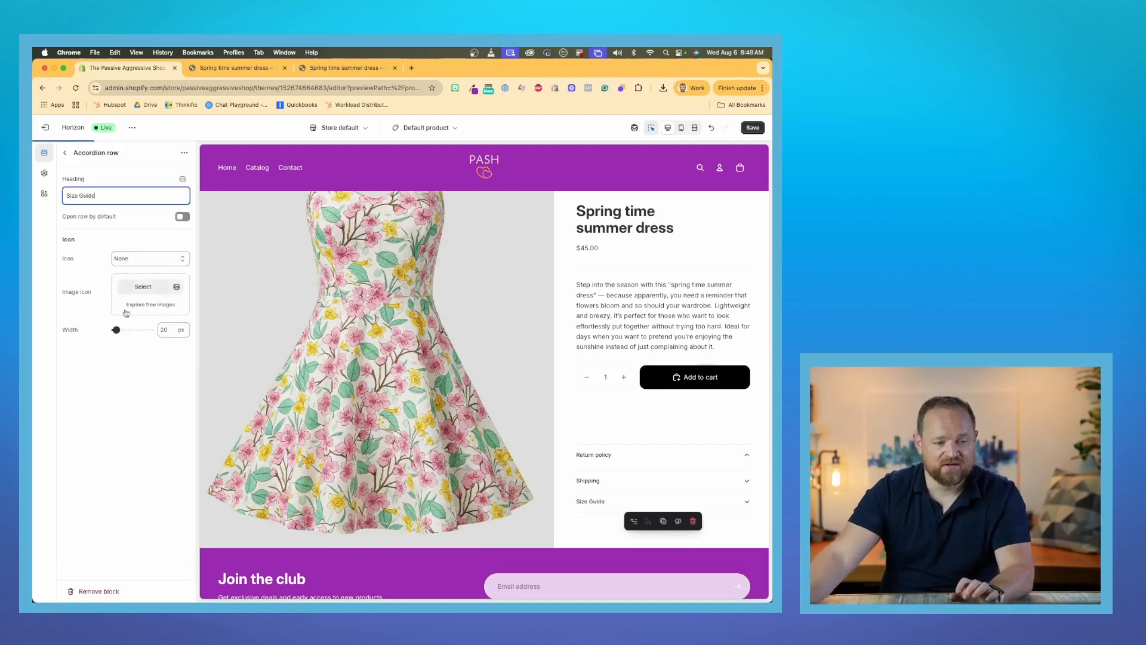
click(118, 395)
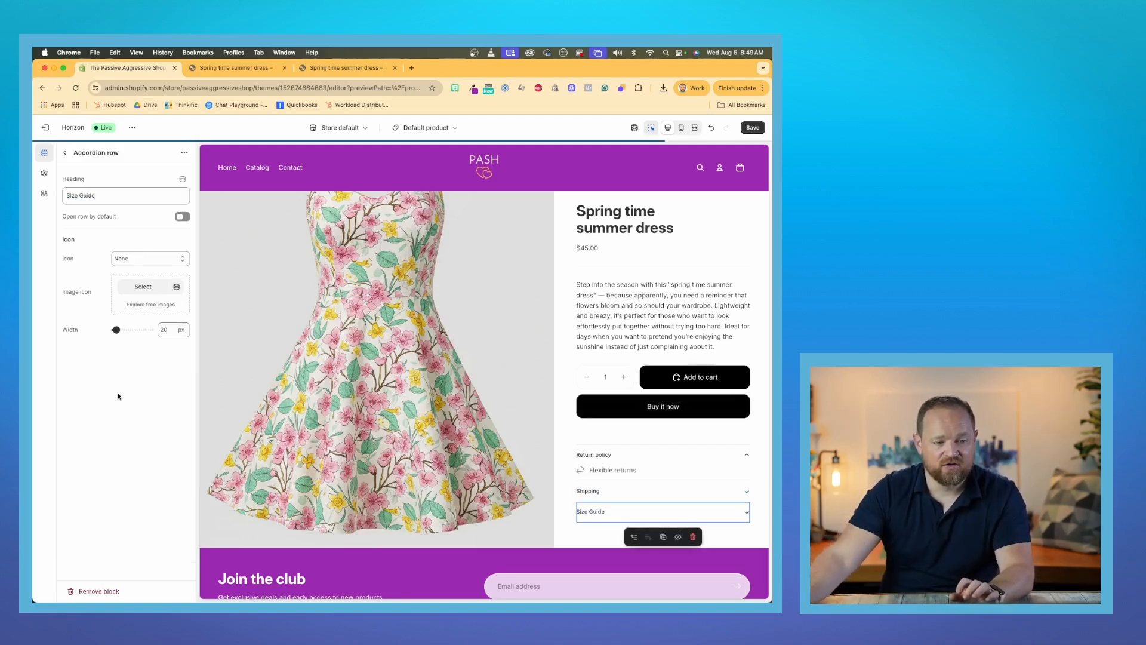
Step: Move the Size Guide accordion row above the Return policy row, making it first in the accordion
click(63, 154)
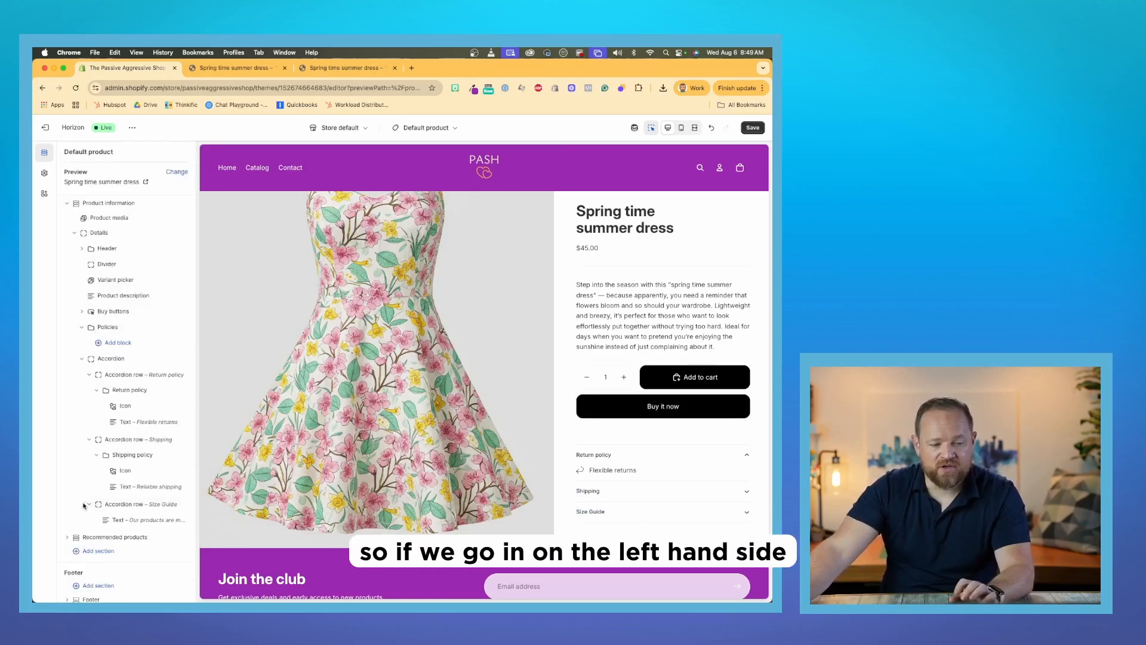
scroll(83, 505, up, 5)
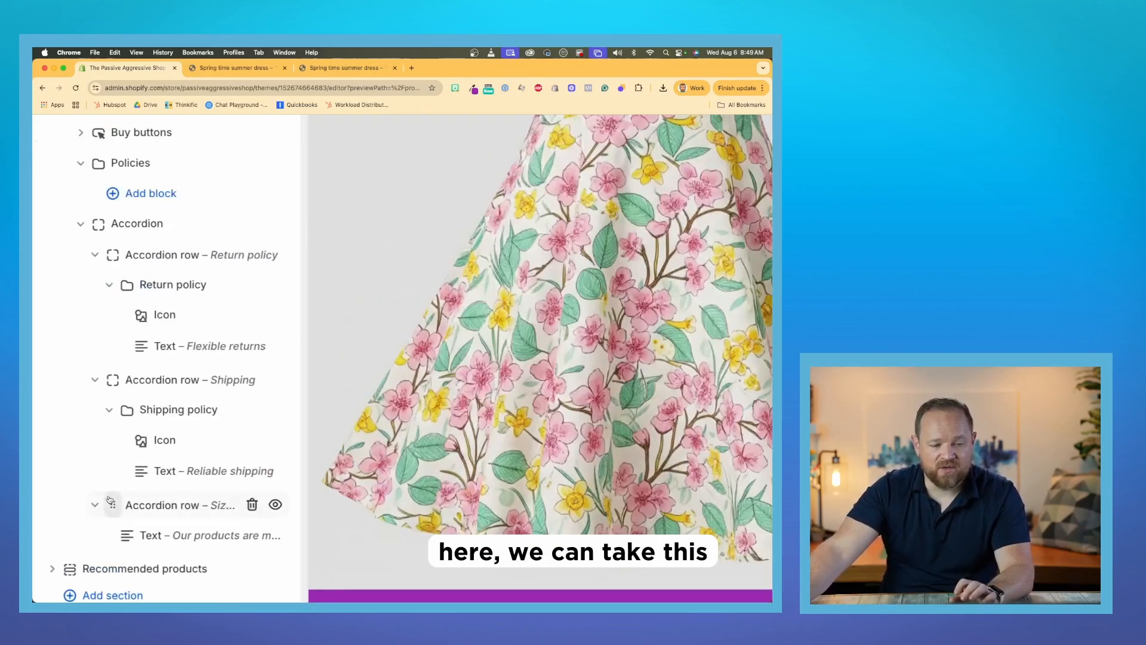
drag(113, 505, 126, 250)
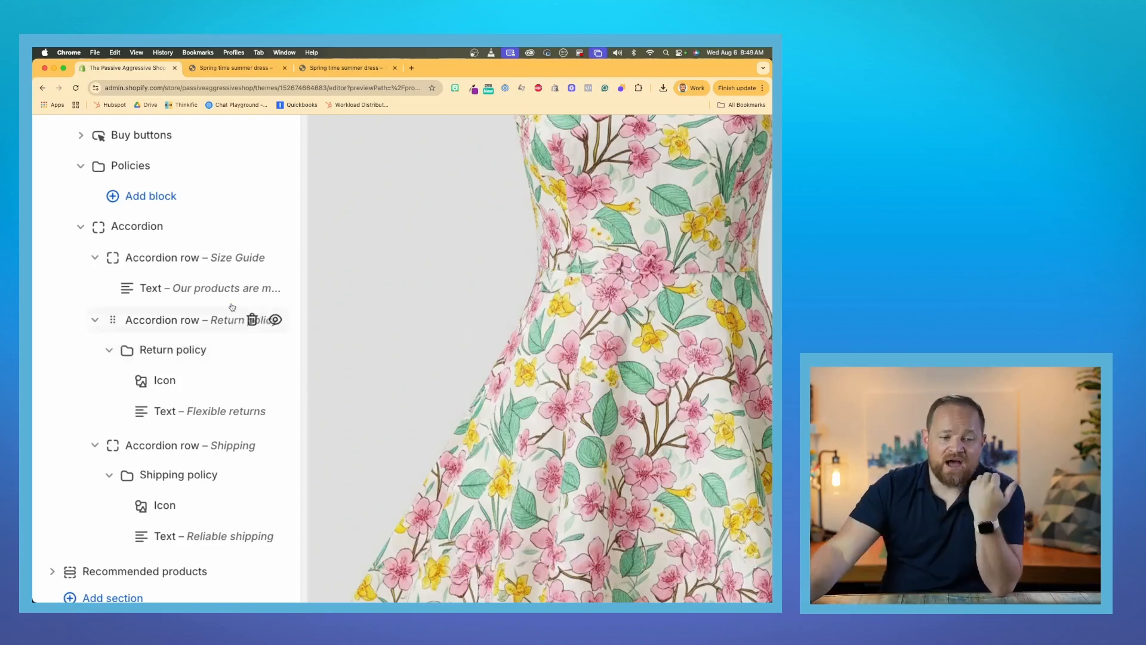
Step: Rename the accordion row block holding the return policy as "Return Policy", leaving its heading as is
click(166, 319)
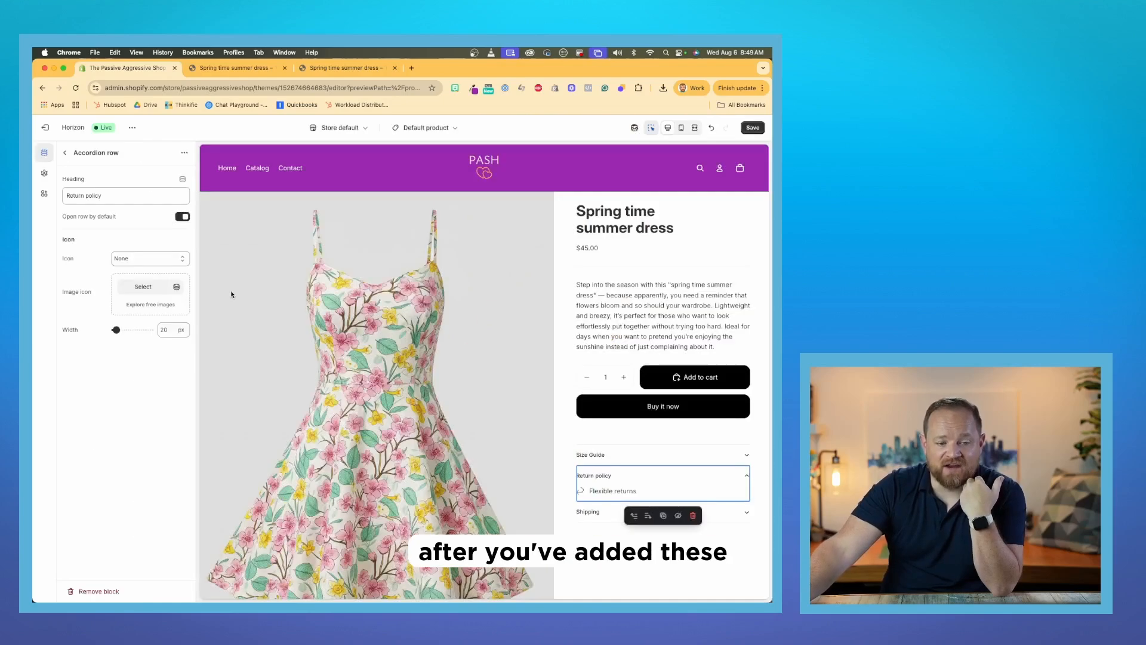
click(100, 153)
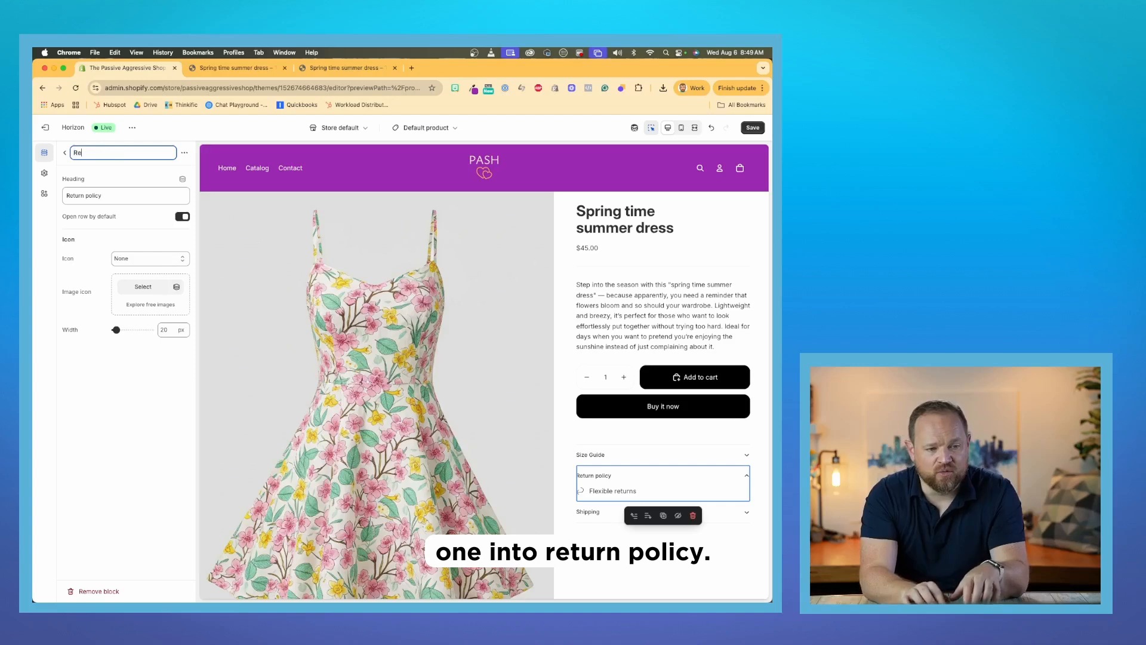
text(rn P)
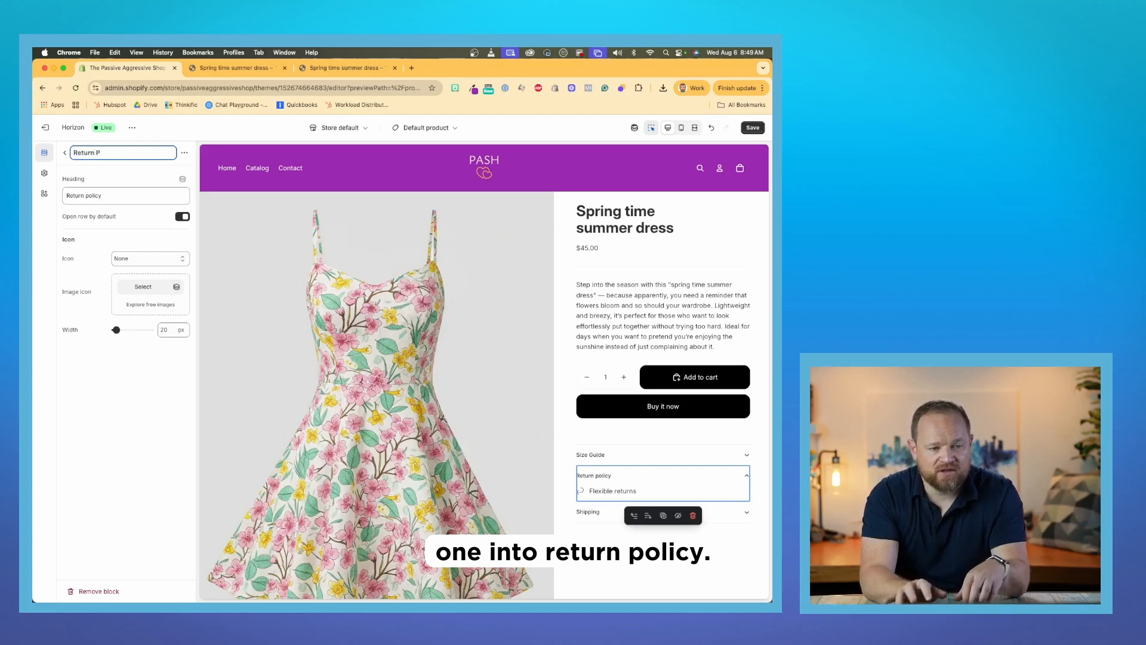
text(olicy)
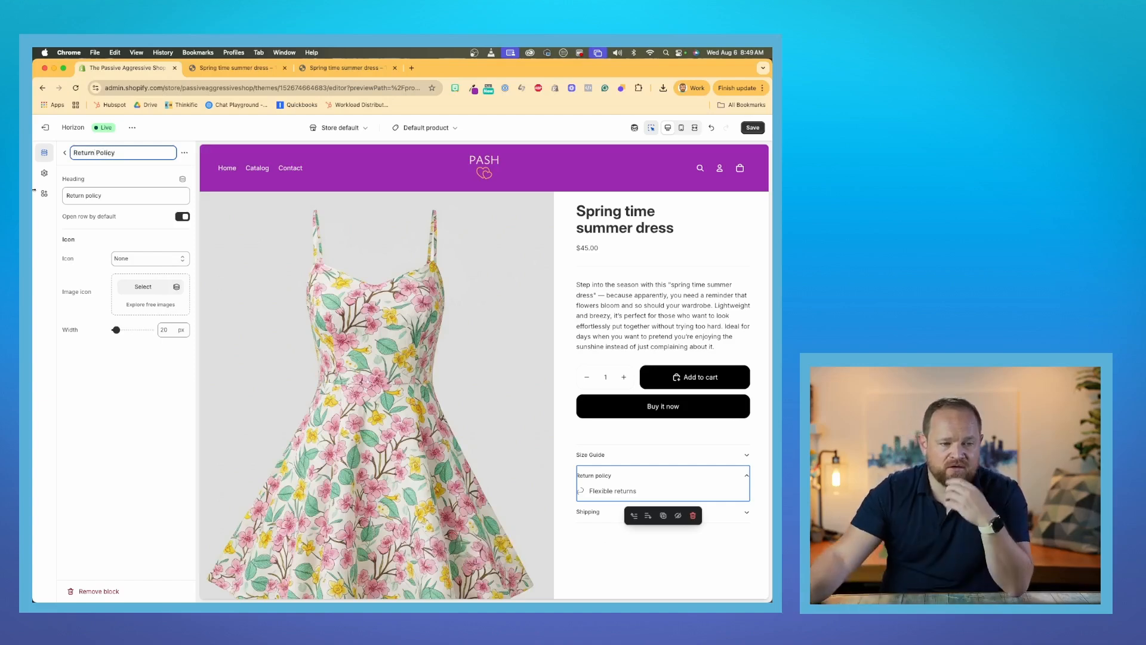
click(66, 155)
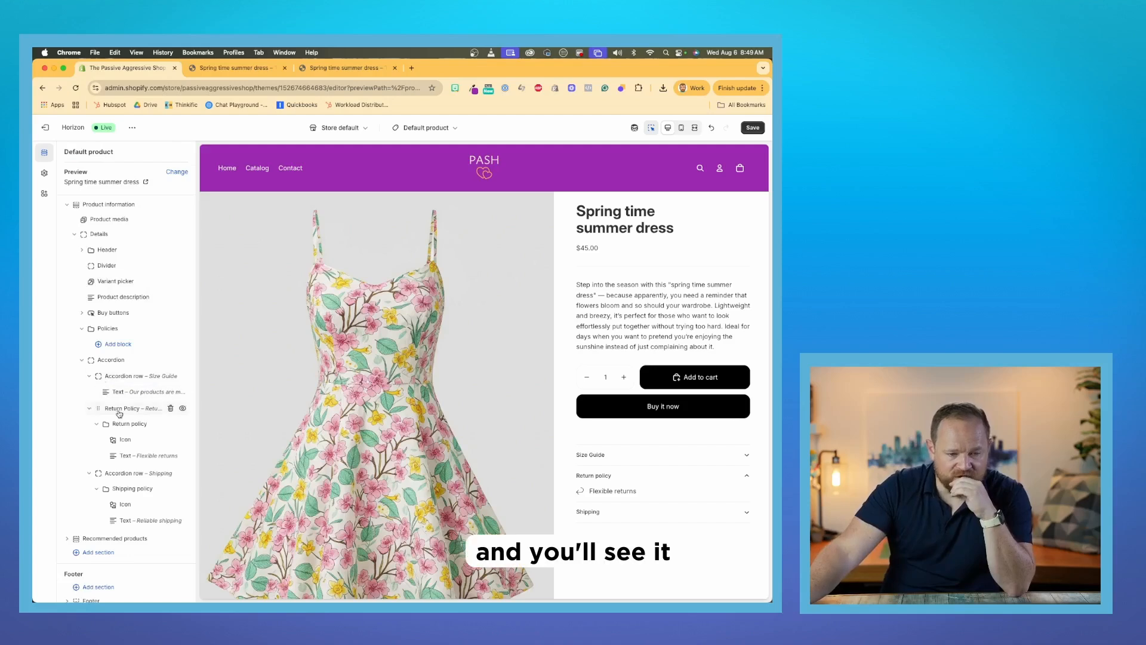
right_click(90, 412)
key(Escape)
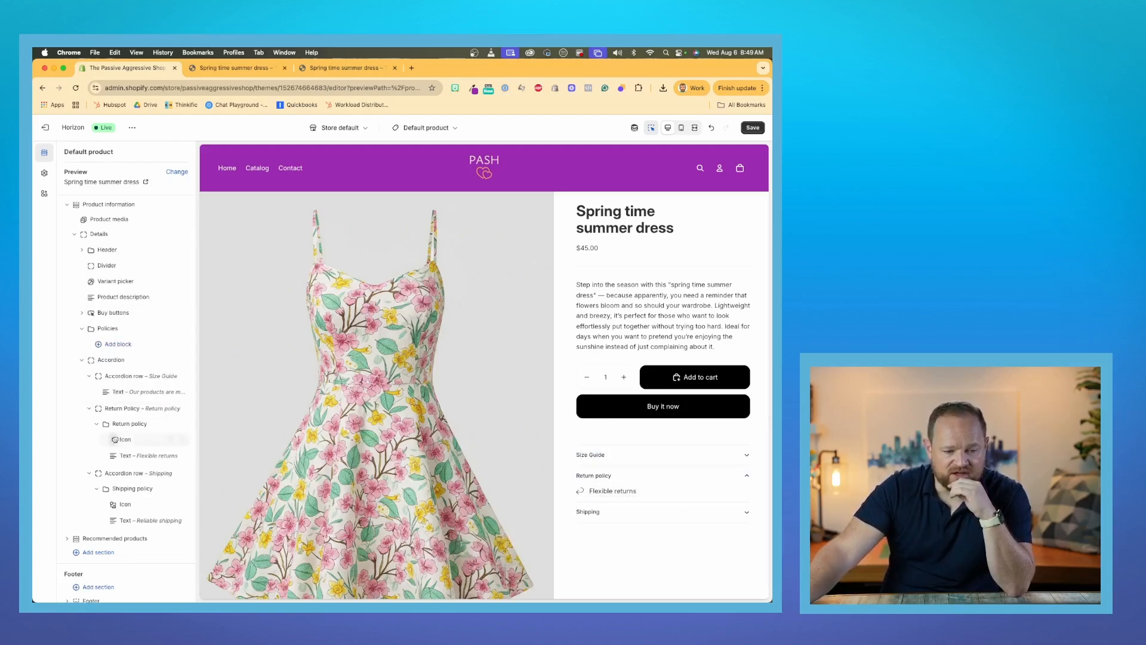
Step: Move the icon and Flexible returns text out of the Return policy group directly into its row, and delete the emptied group
mouse_move(115, 439)
mouse_down()
mouse_move(107, 411)
mouse_move(118, 430)
mouse_up()
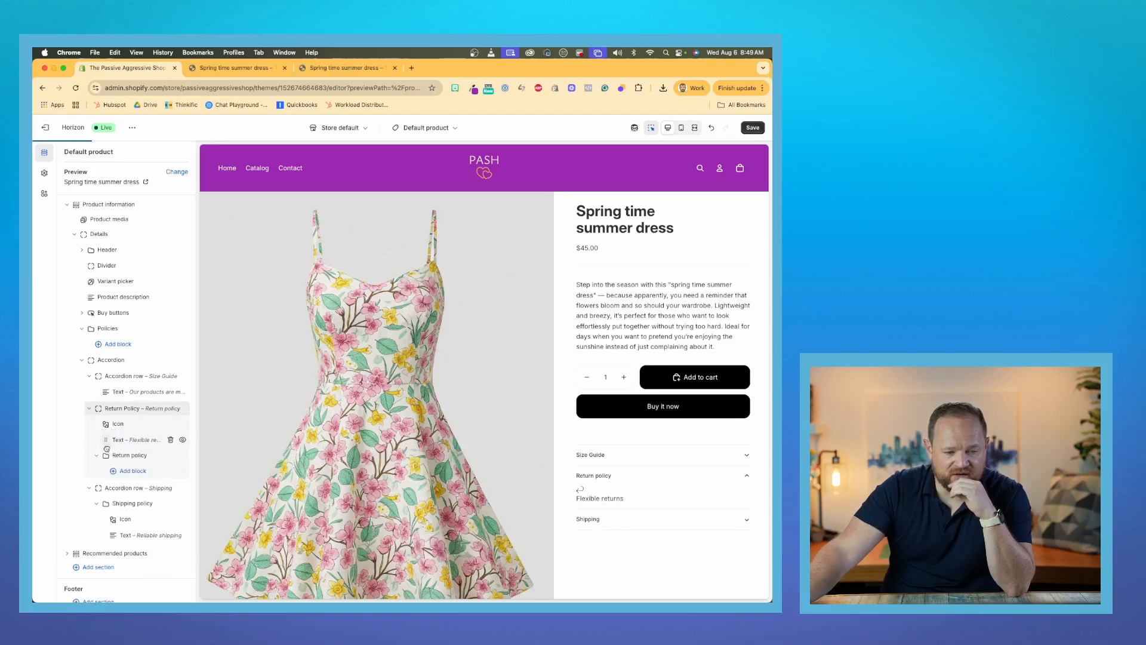
click(171, 456)
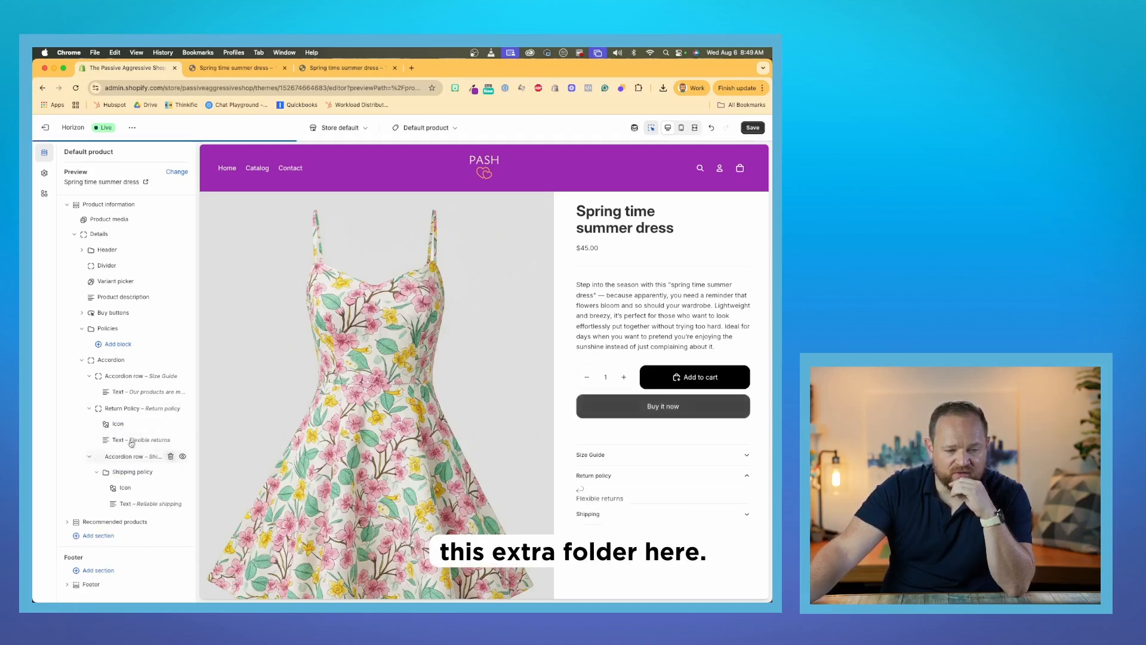
click(89, 408)
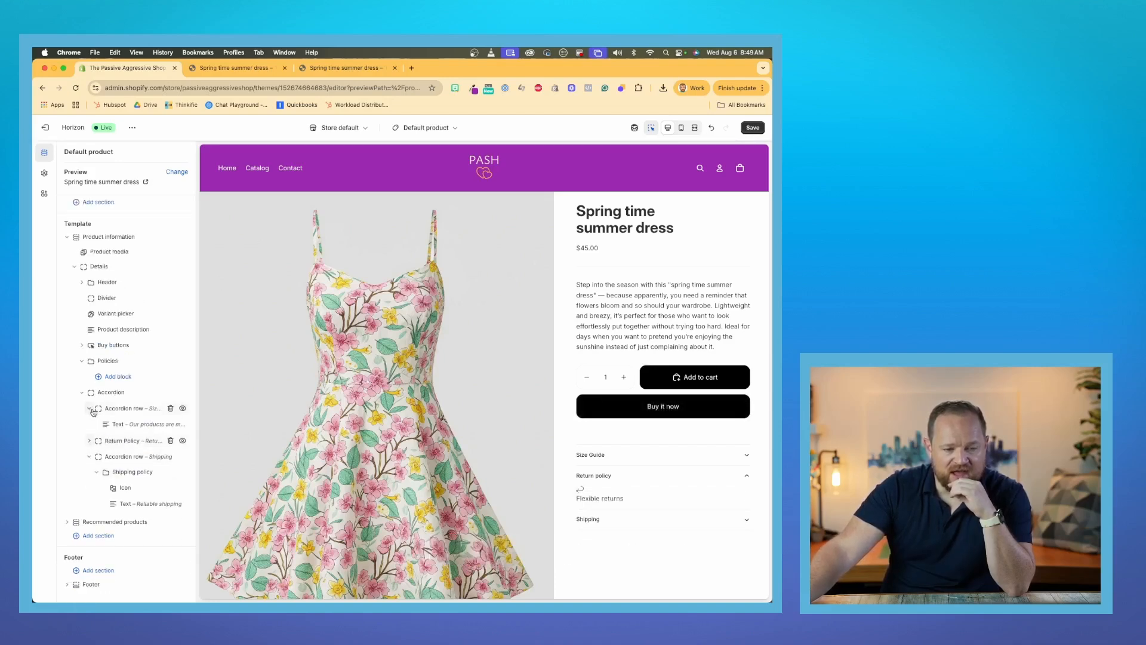
click(89, 440)
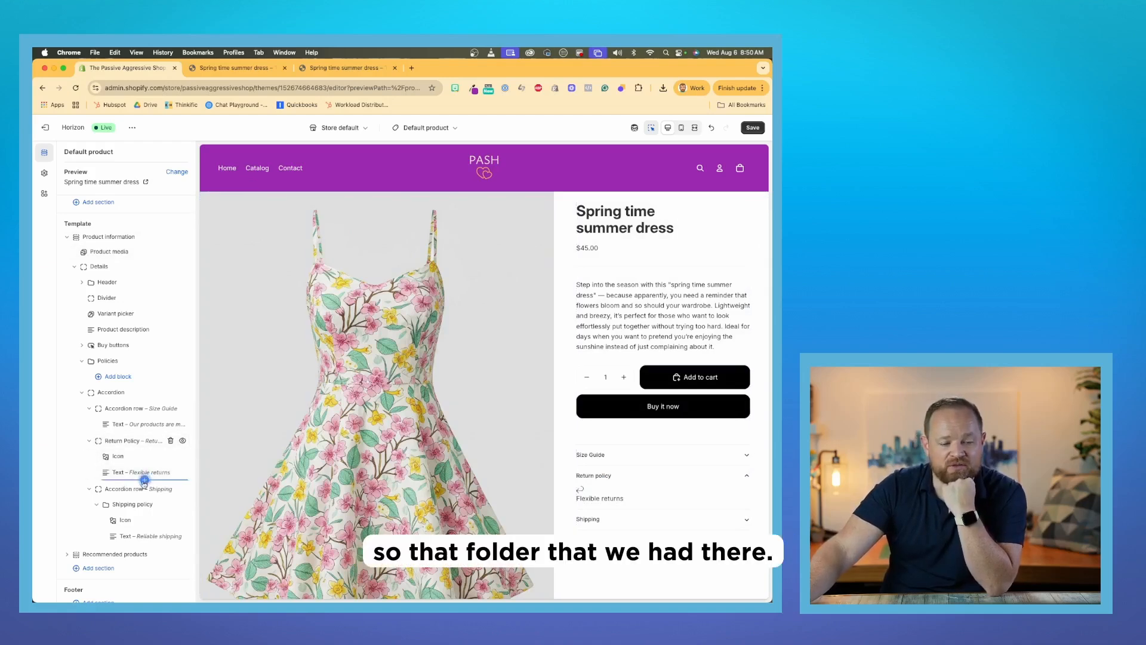
Step: Add a Group block below the Flexible returns text in the Return Policy row, name it "Details", and set its direction to Horizontal
click(144, 480)
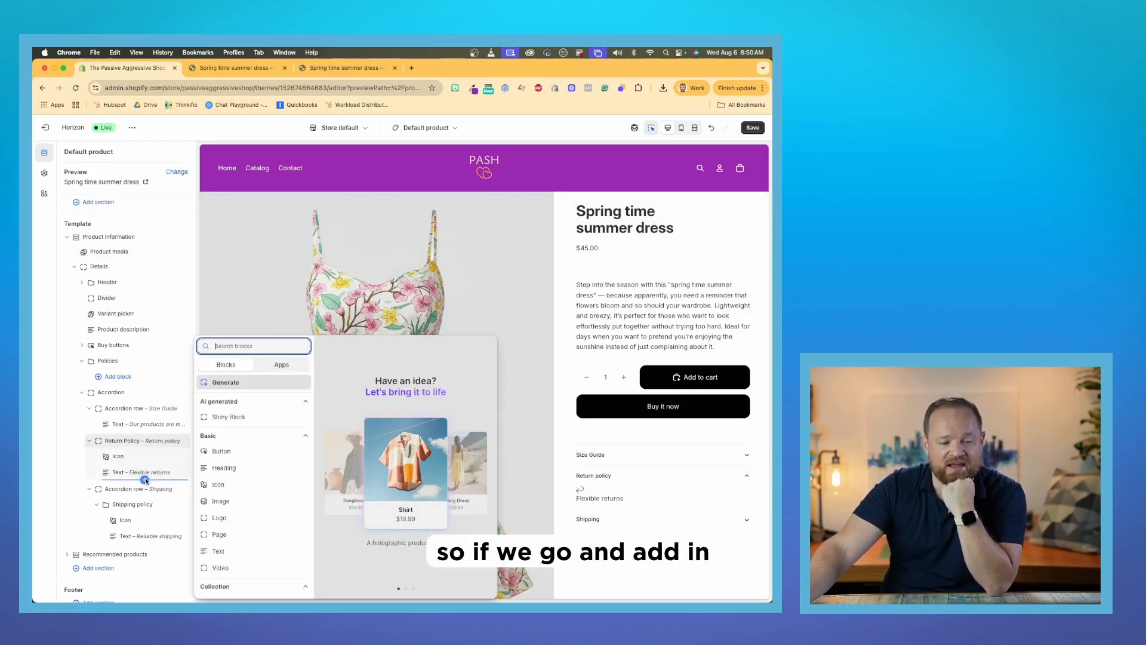
scroll(224, 460, down, 8)
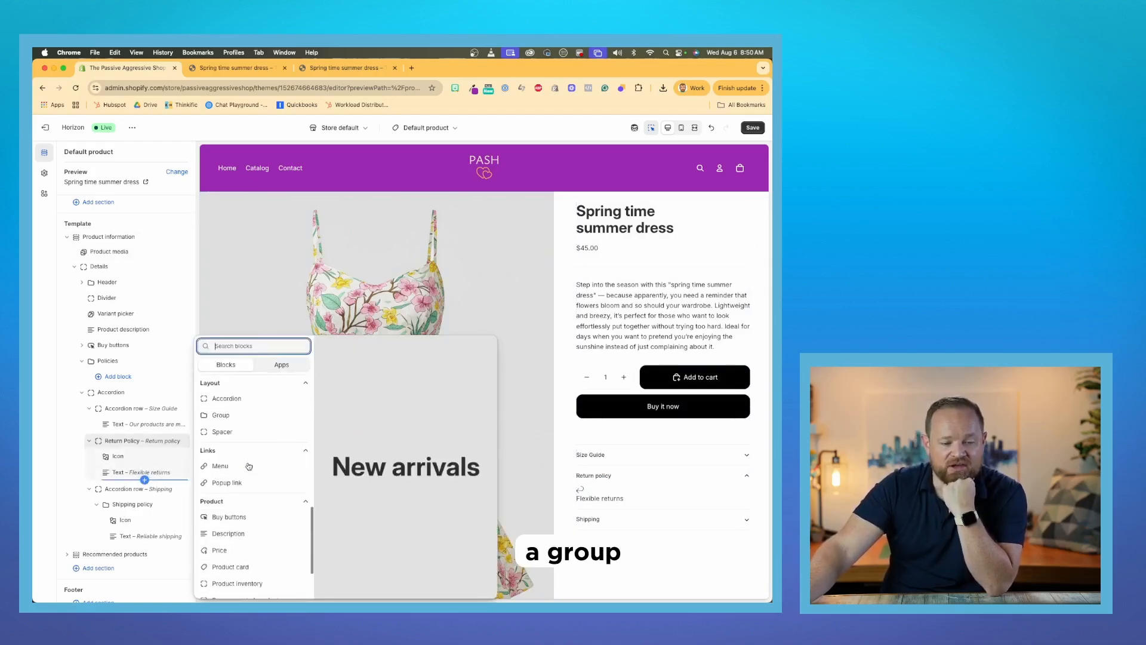
click(231, 422)
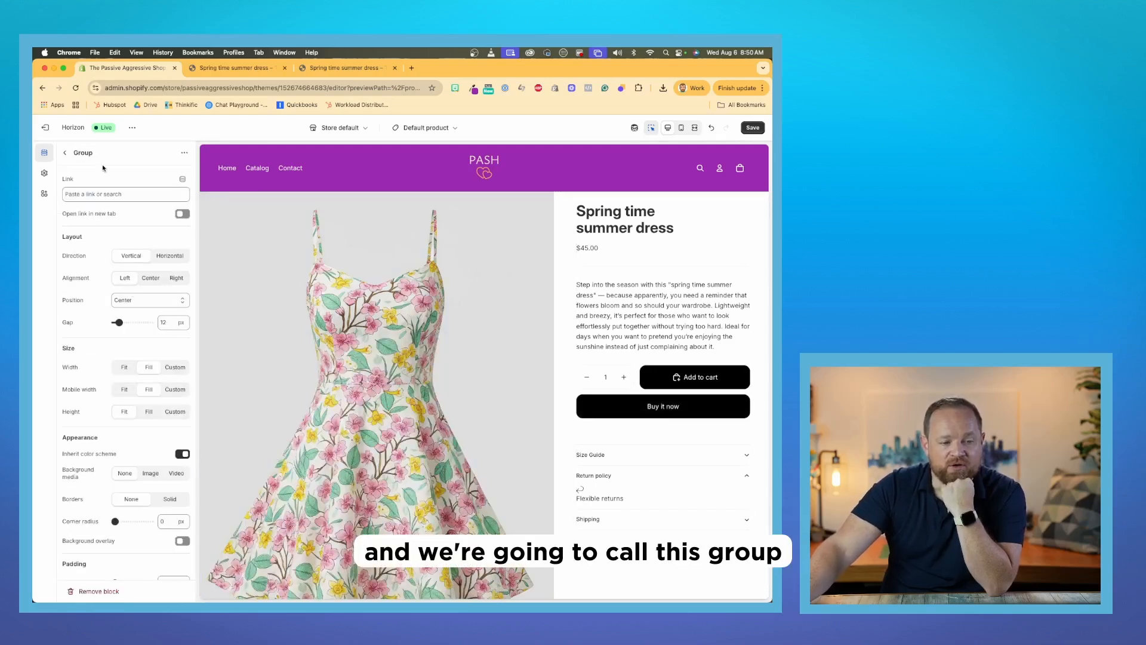
click(91, 154)
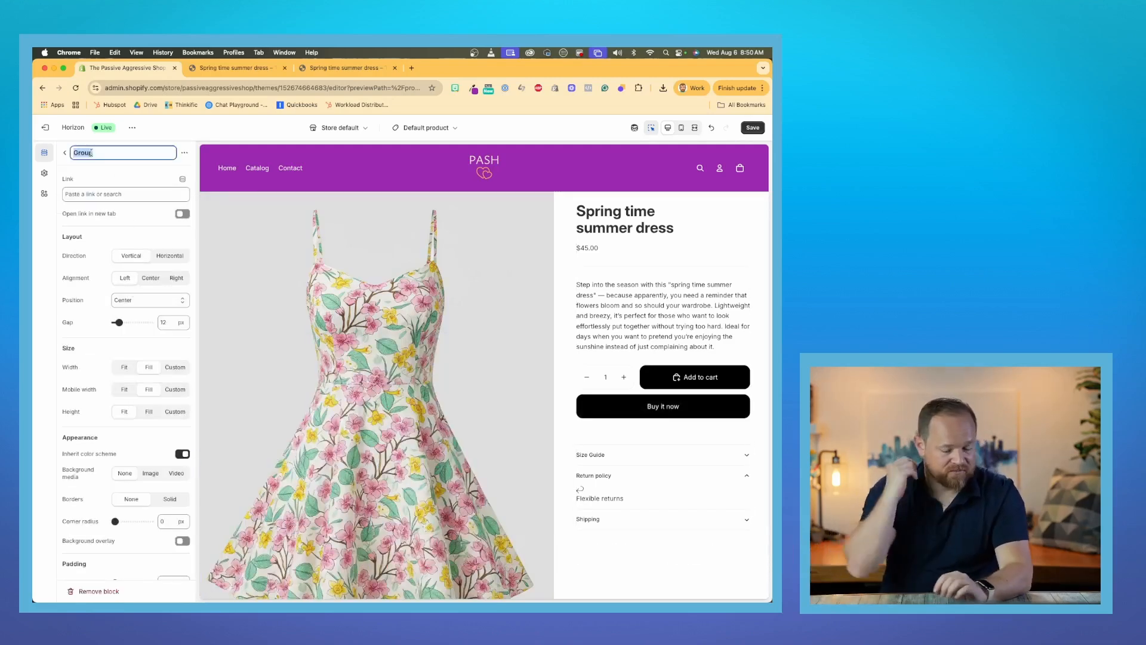
text(Details)
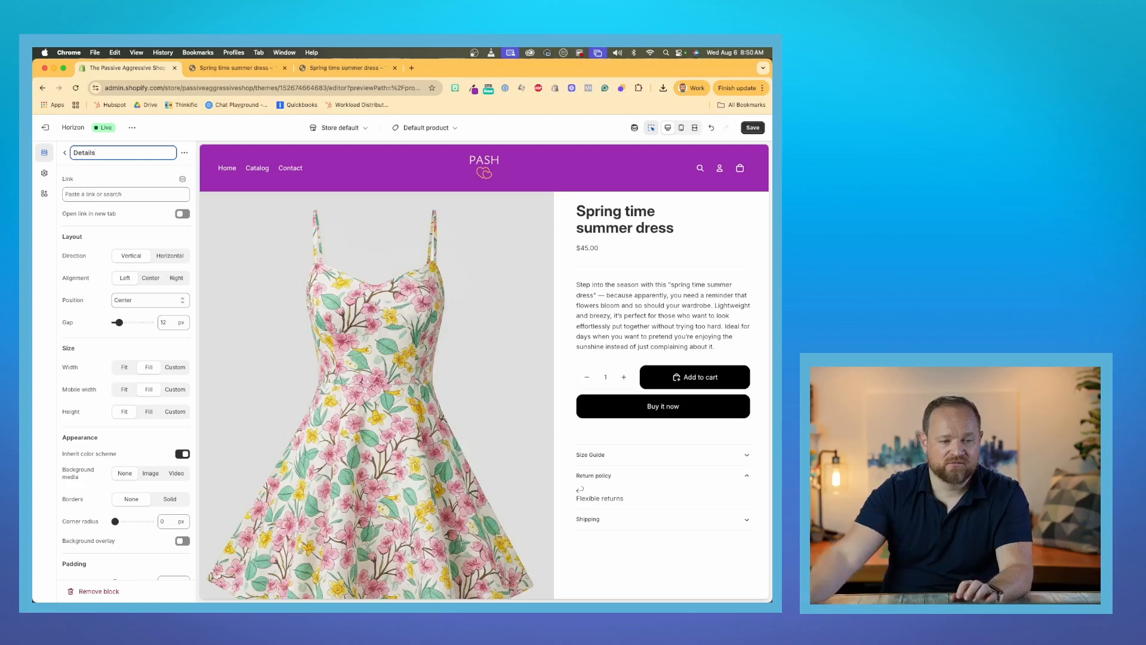
click(167, 256)
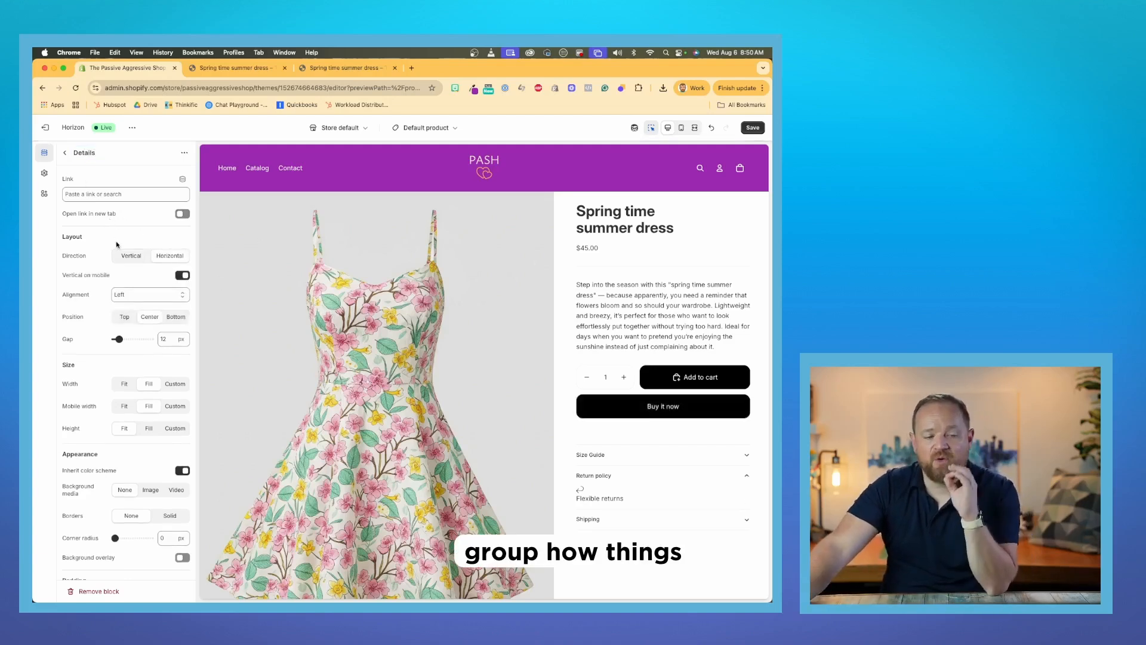
Step: Move the Flexible returns text and the icon into the Return Policy row's Details group, icon first, and collapse the group
click(65, 154)
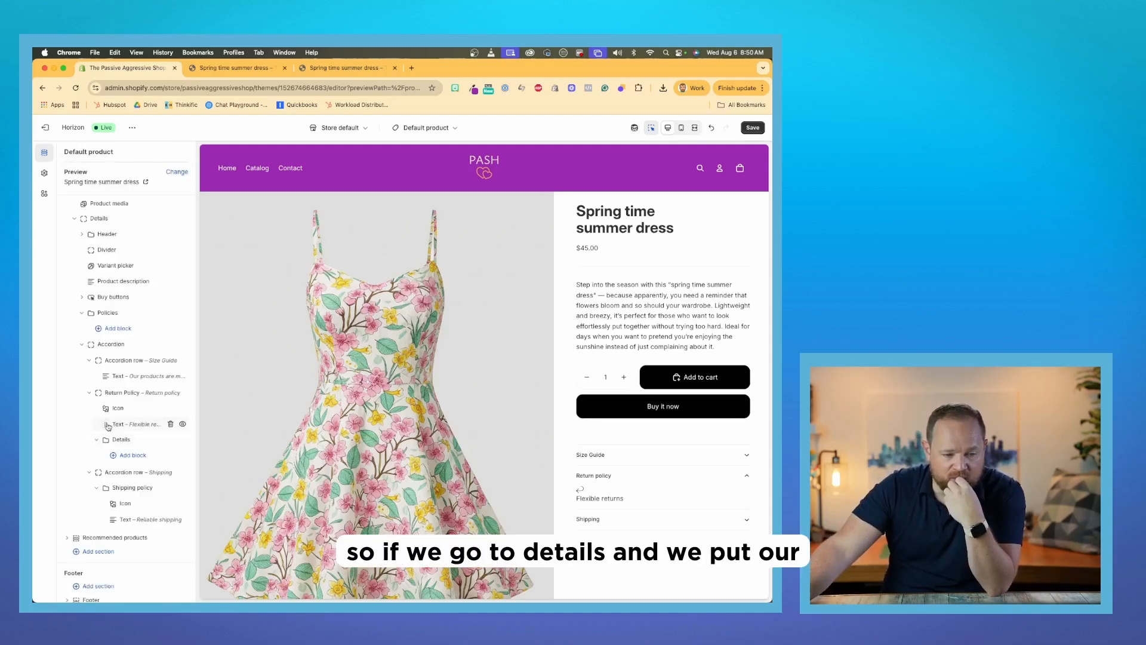
drag(108, 425, 113, 450)
drag(111, 417, 111, 436)
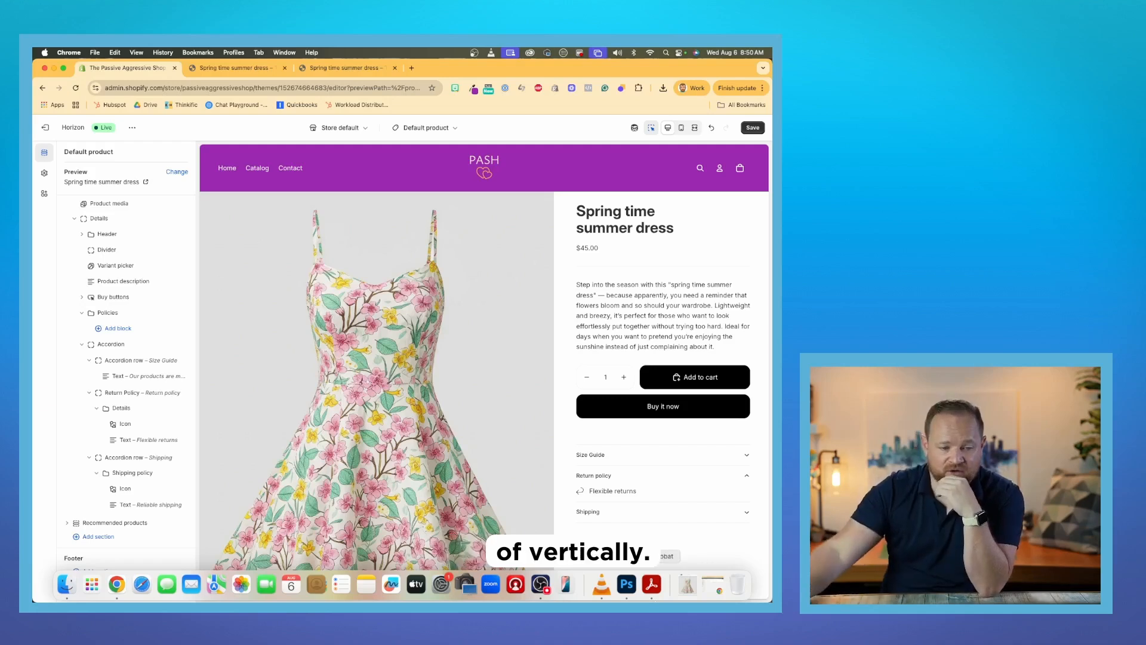
click(94, 408)
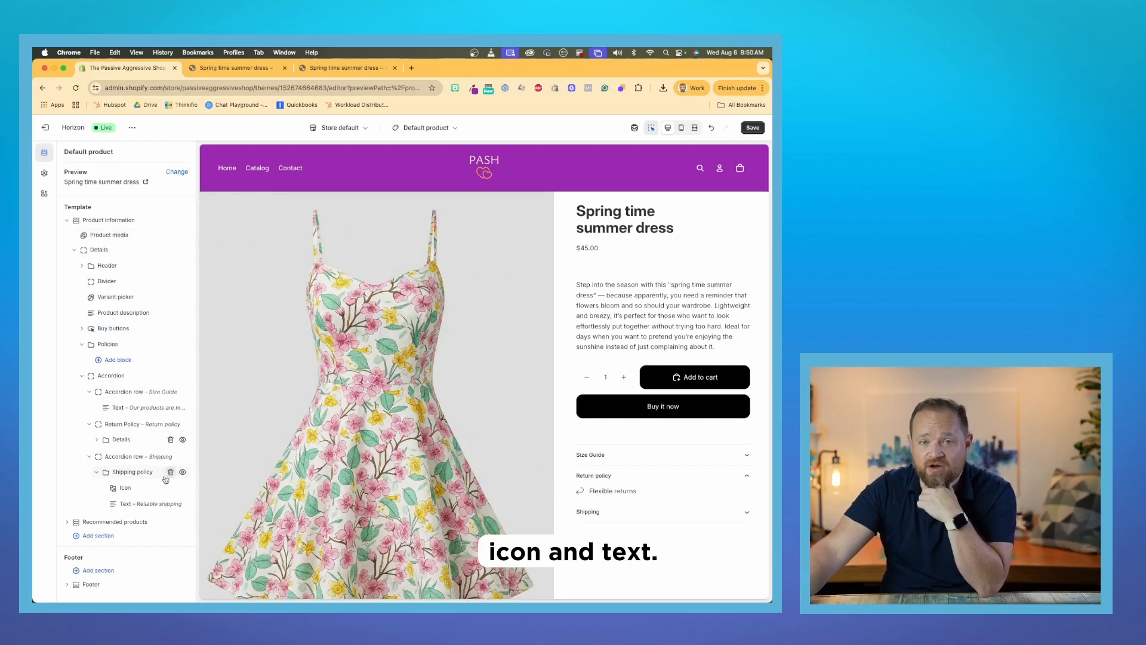
Step: Rename the Shipping policy group inside the Shipping accordion row as "Details"
click(96, 472)
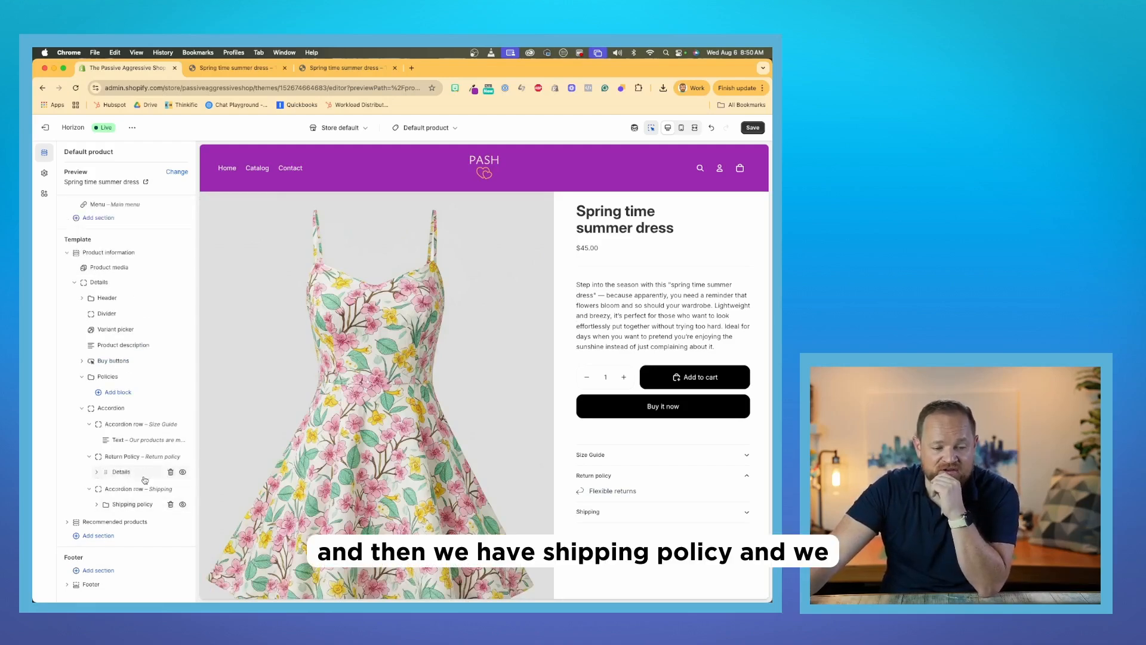
click(119, 506)
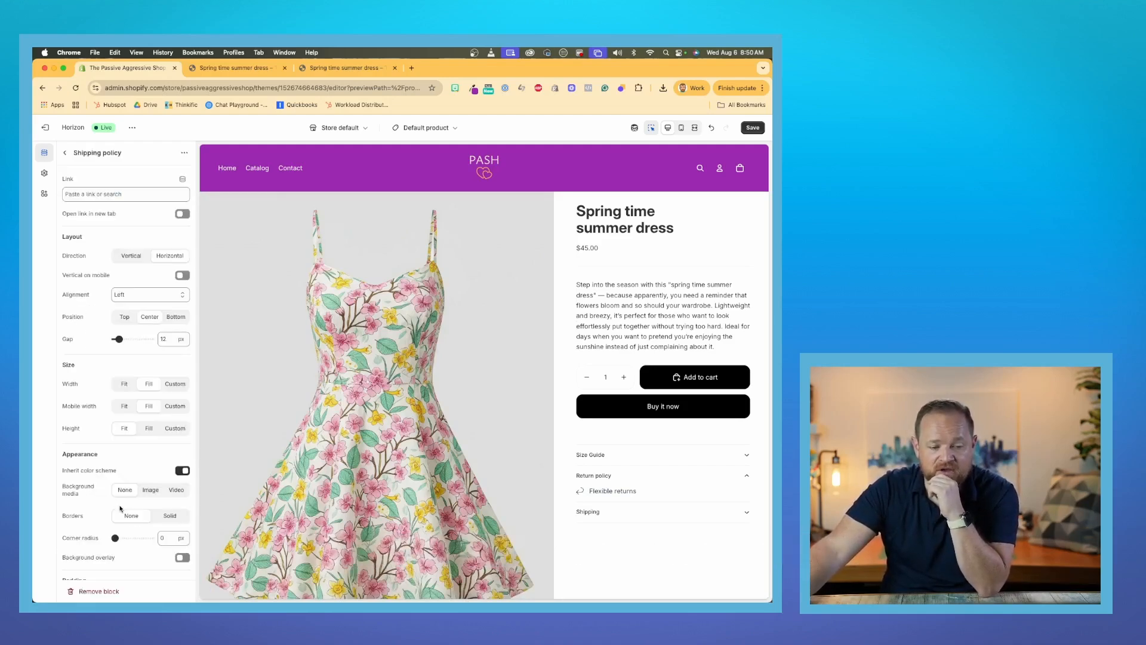
click(109, 150)
text(Details)
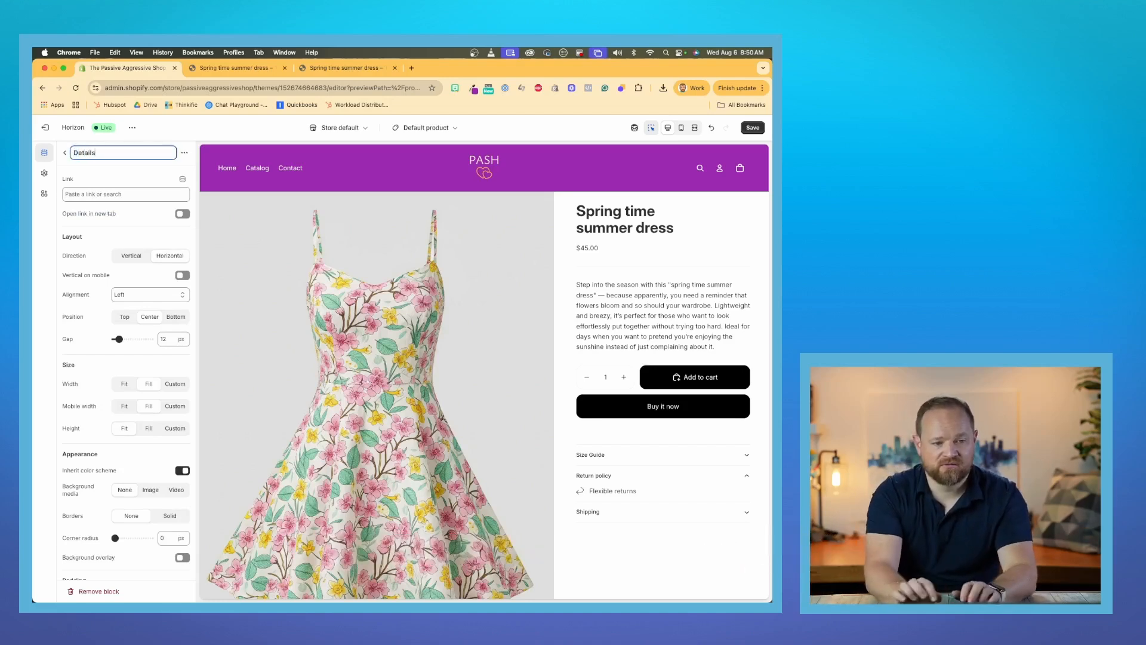
key(Return)
click(65, 153)
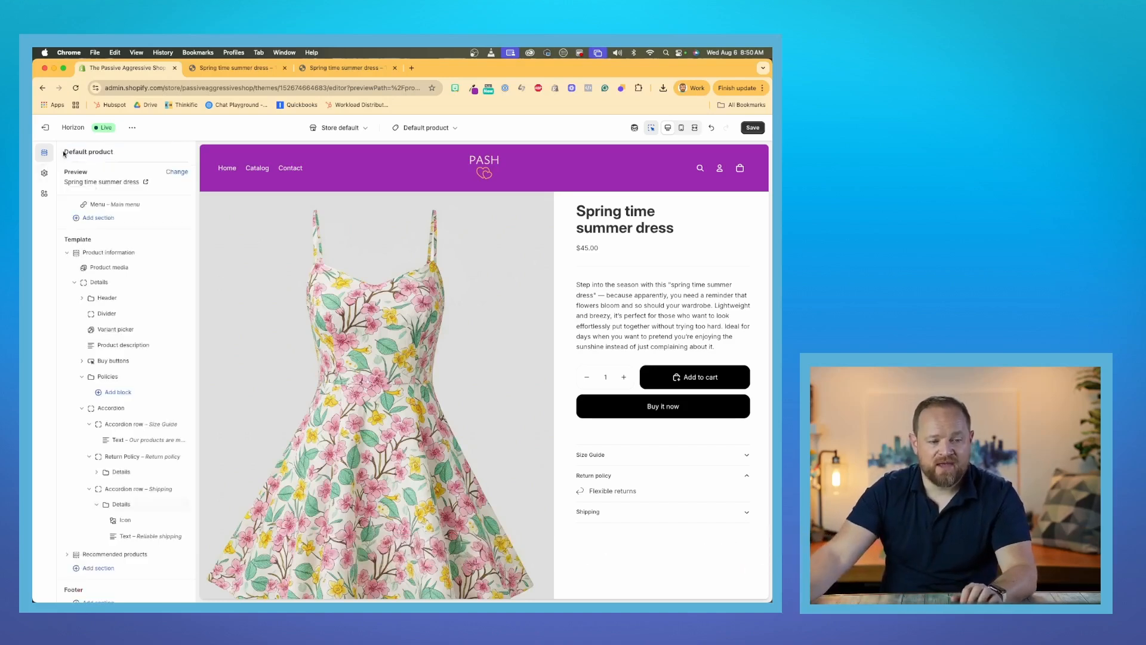
Step: Rename the Shipping accordion row block as "Shipping Information"
click(122, 492)
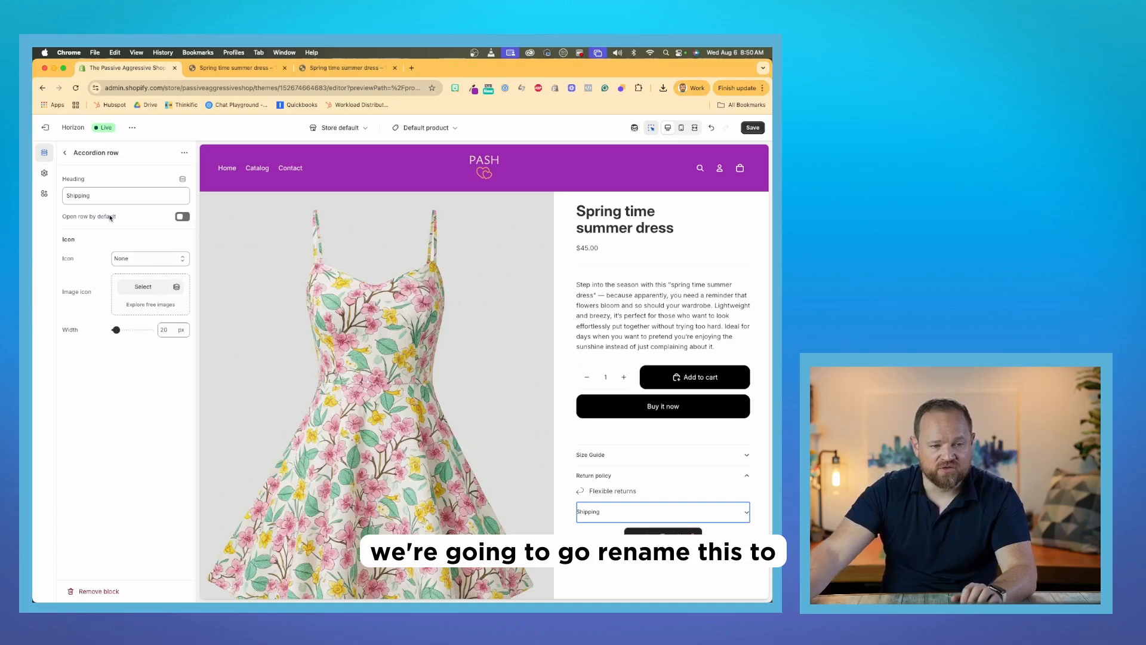
double_click(105, 153)
text(Shipping Information)
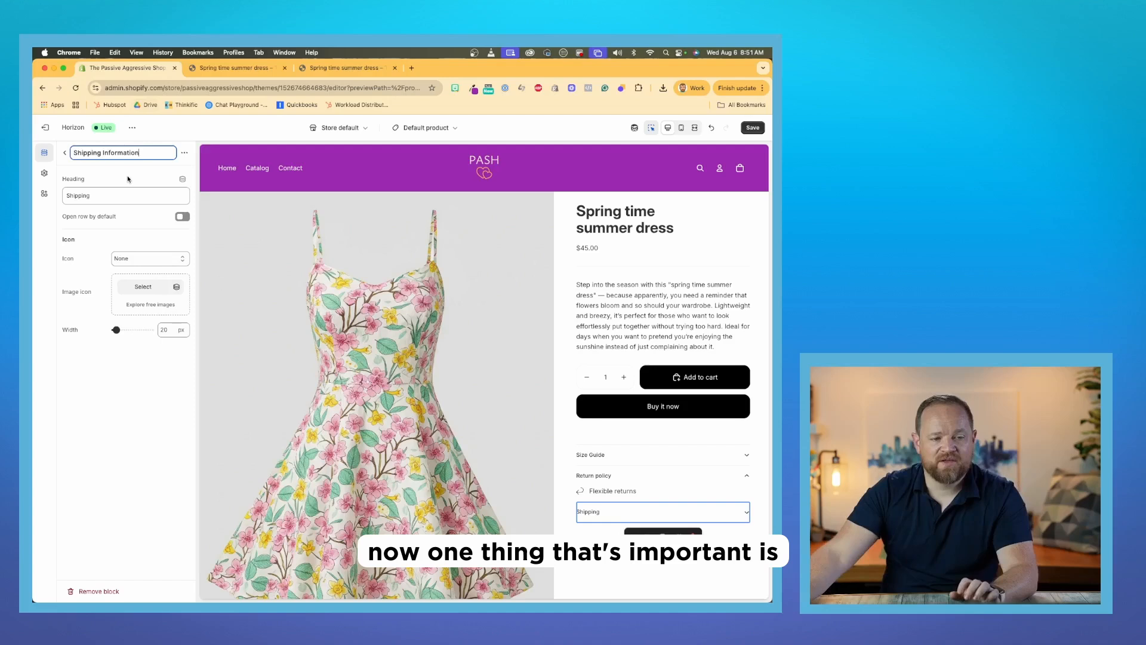
Step: Confirm the Shipping Information block name and collapse the Shipping Information and Return Policy rows in the block list
key(Return)
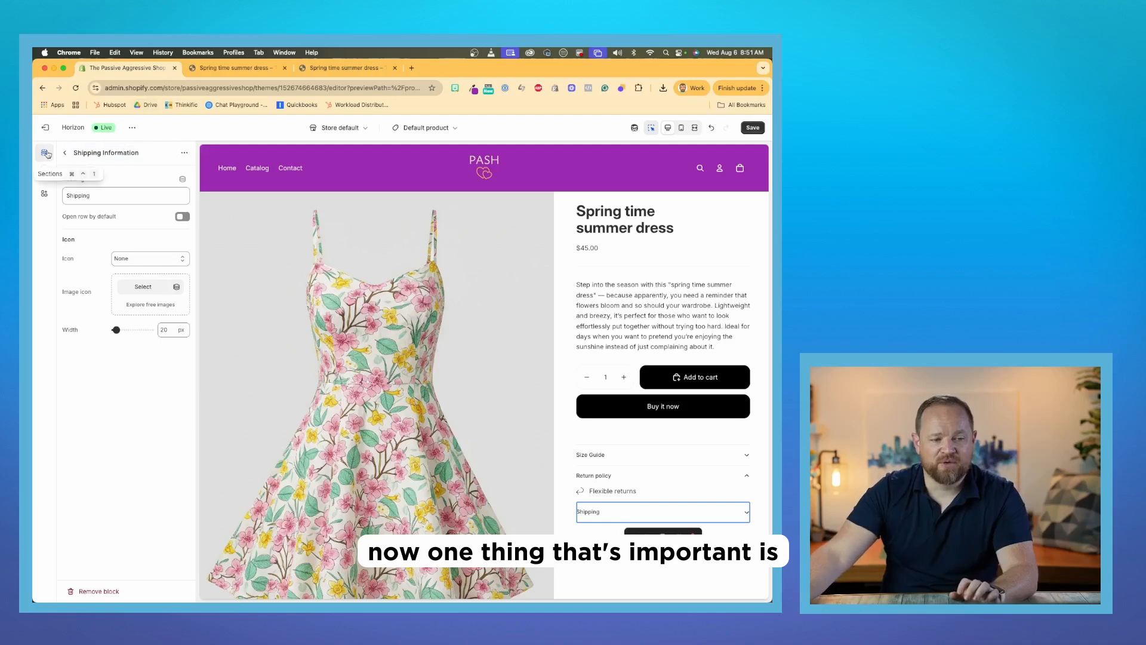
click(64, 153)
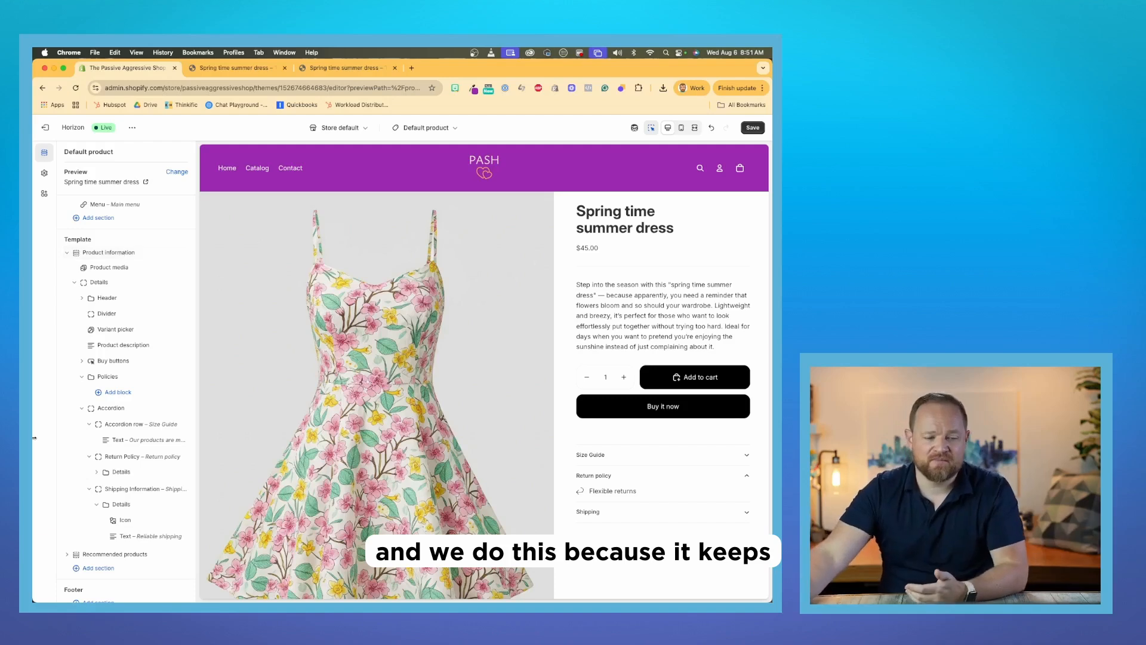
click(90, 489)
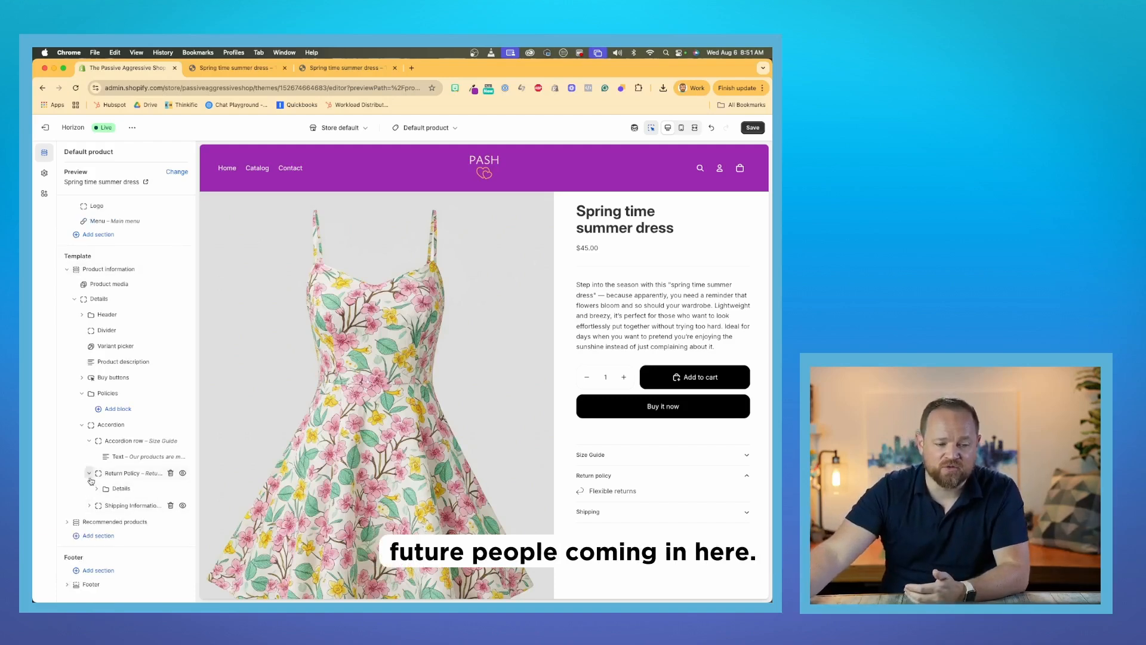
click(90, 476)
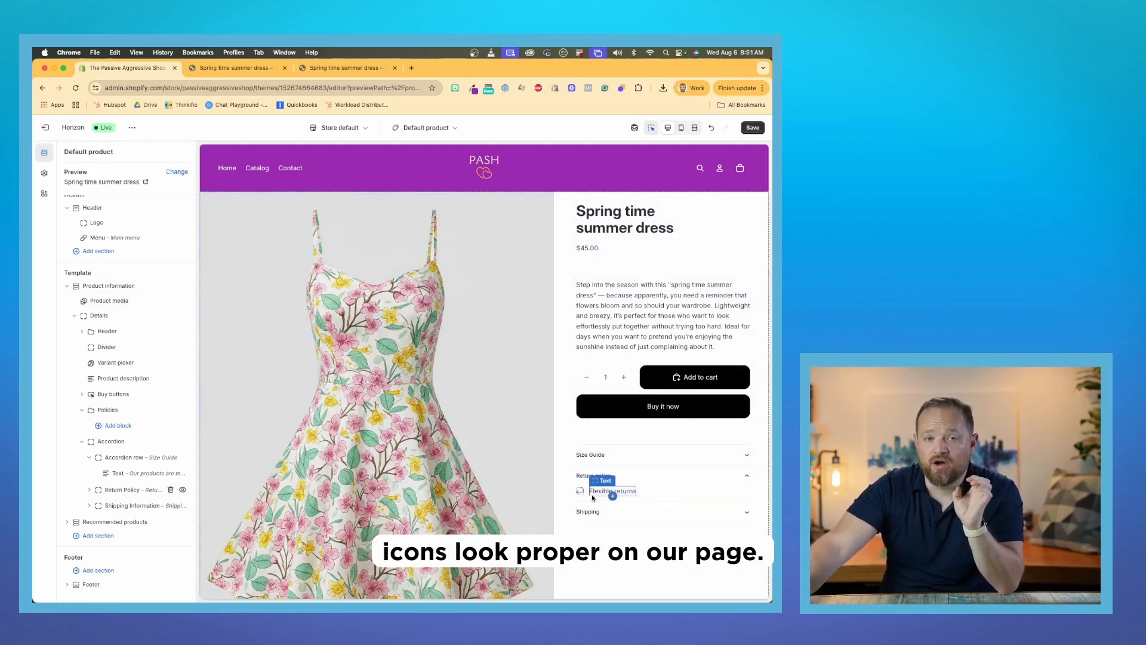
Step: Rename the accordion row block that holds the size guide as "Size Guide" and return to the block list
click(119, 457)
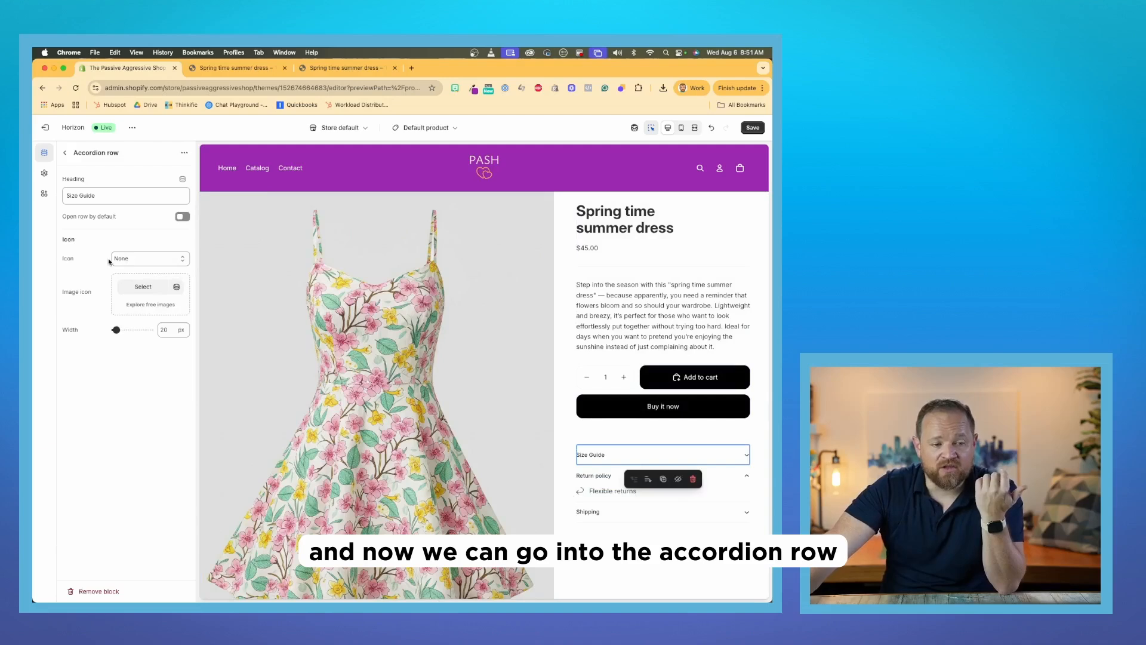
click(105, 153)
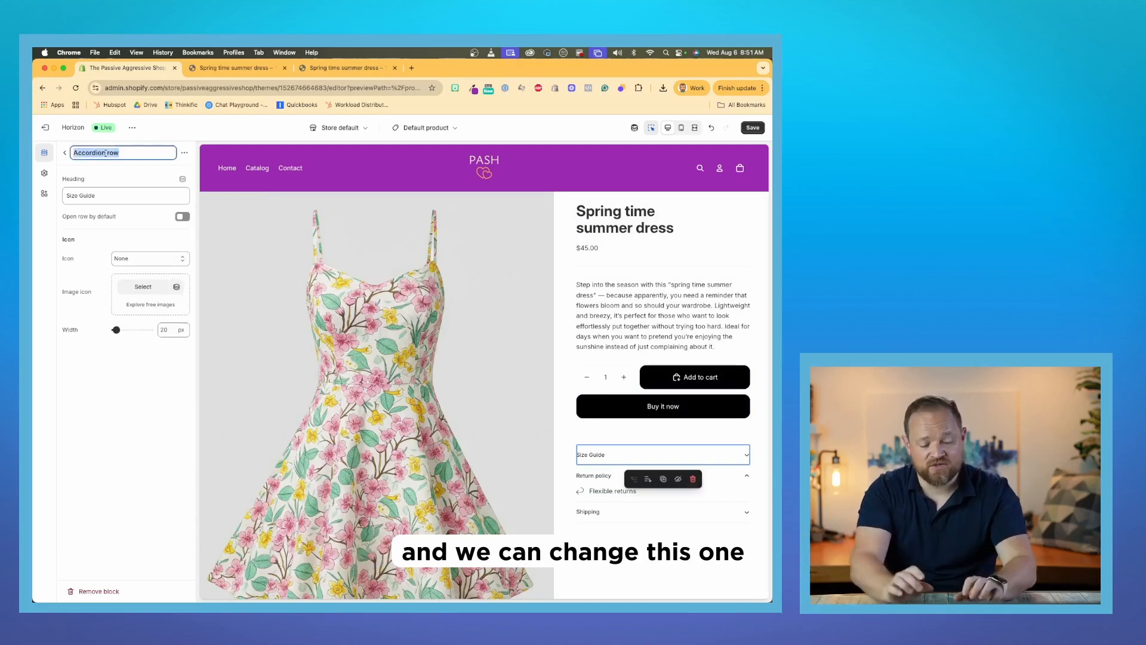
text(Size Guide)
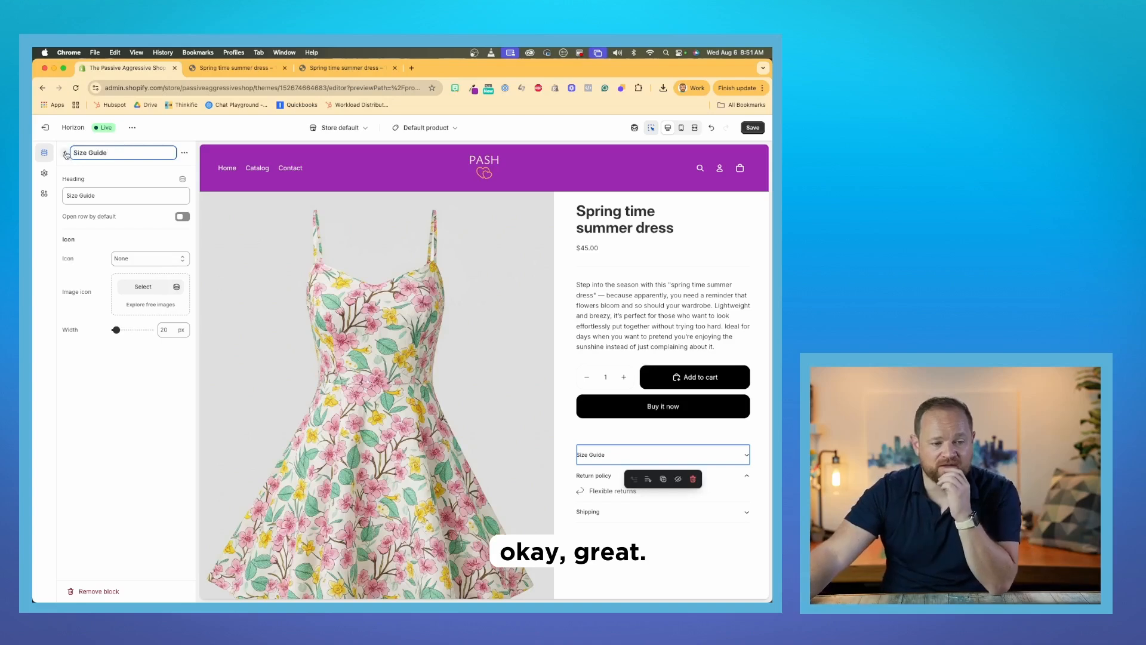
click(66, 154)
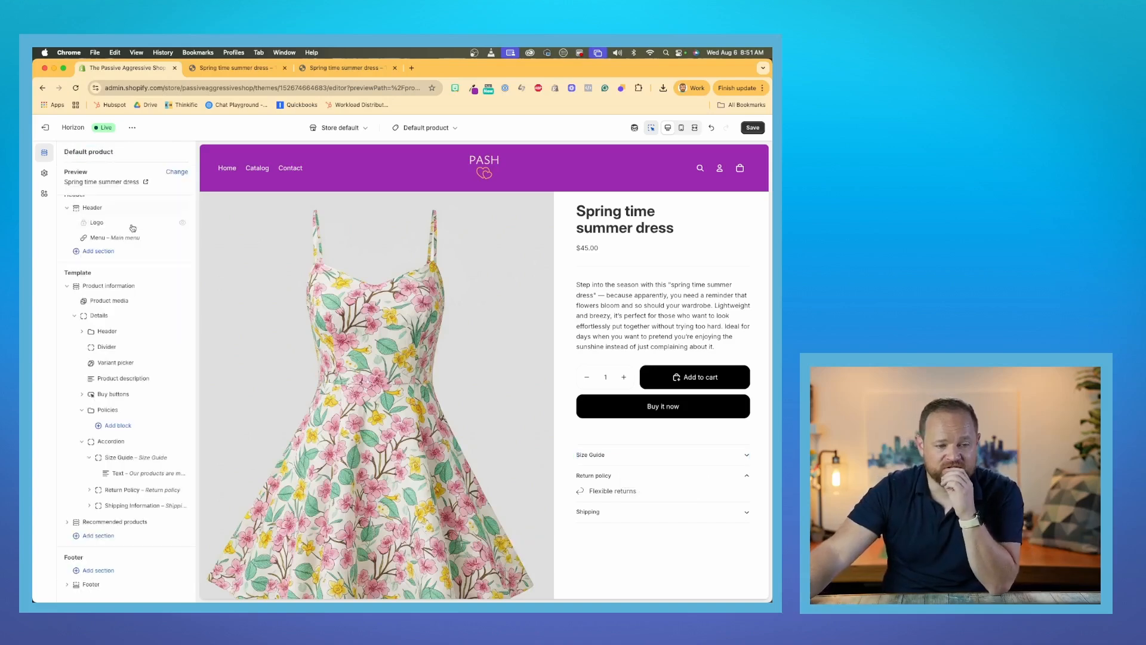
Step: Add an Image block above the text in the Size Guide row and expand that row in the preview
click(144, 465)
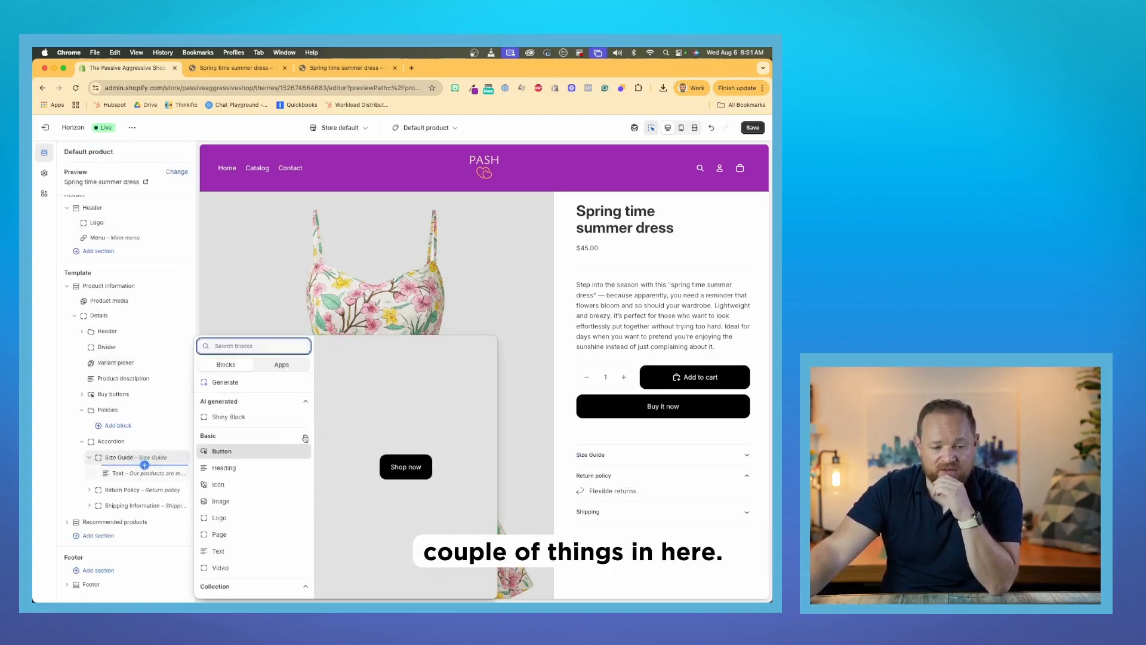
click(253, 503)
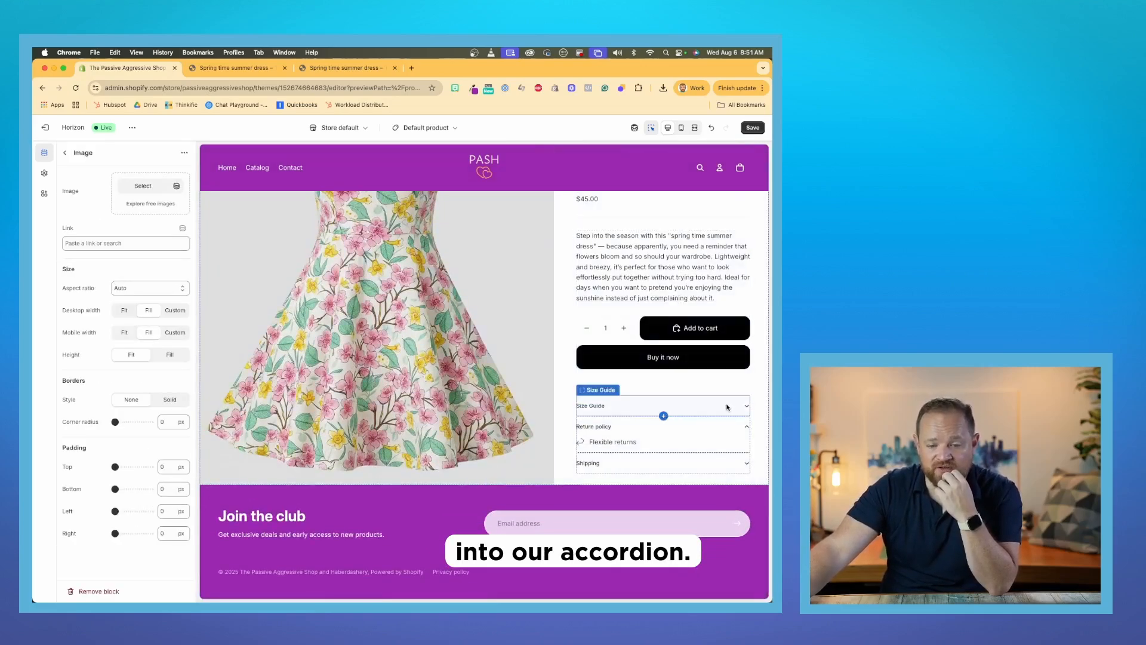
click(745, 408)
click(746, 409)
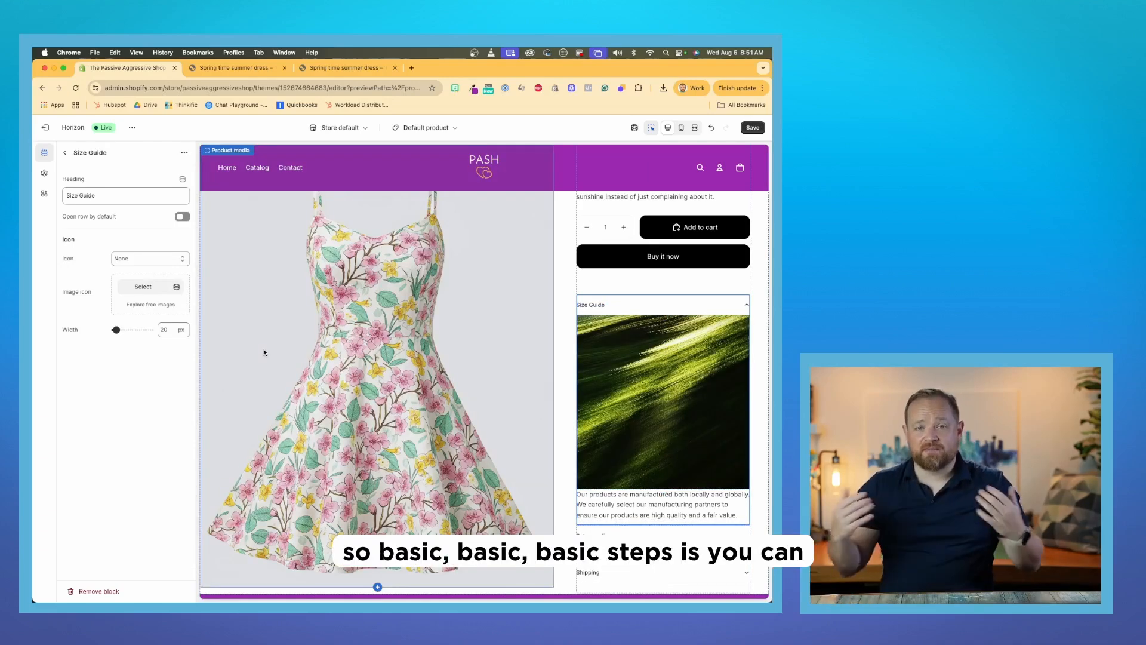
Step: Search Google Images for "size guide" in a new browser tab and save the Bluenotes women's bottoms chart to Downloads as "sizeguide"
click(410, 69)
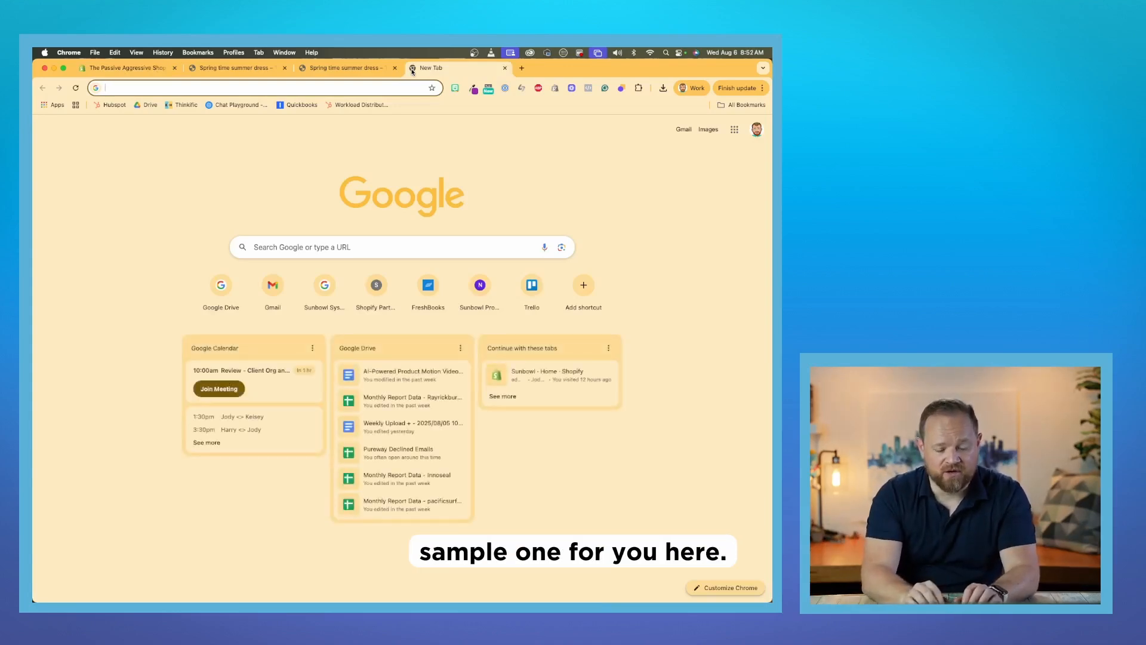
text(google)
key(Return)
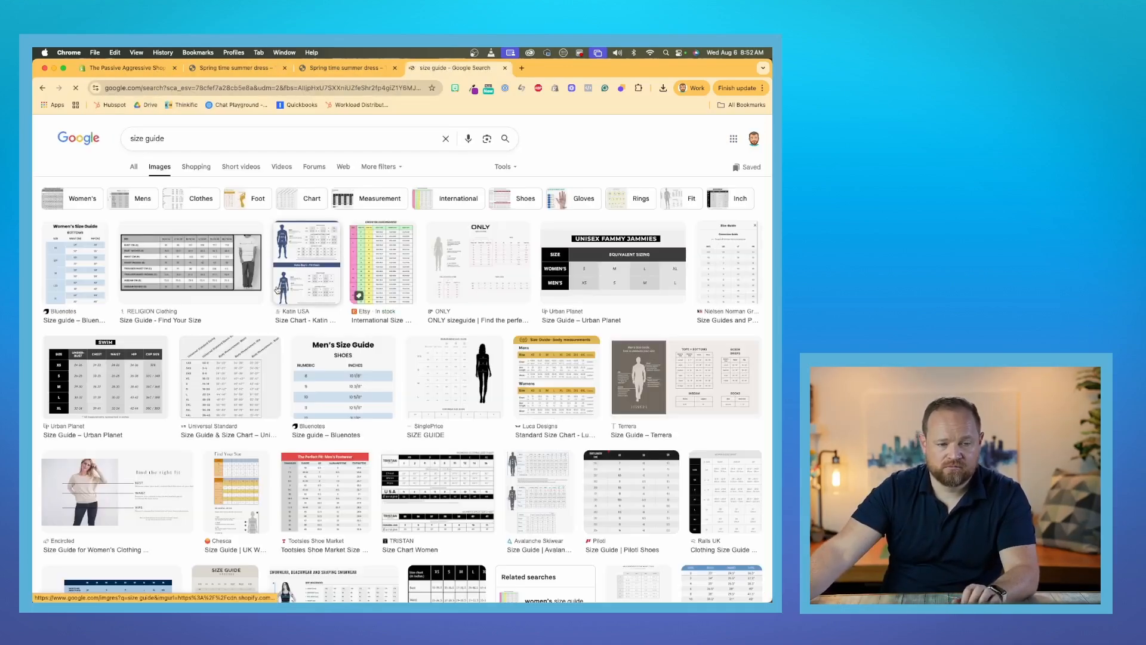
click(76, 270)
scroll(653, 345, down, 2)
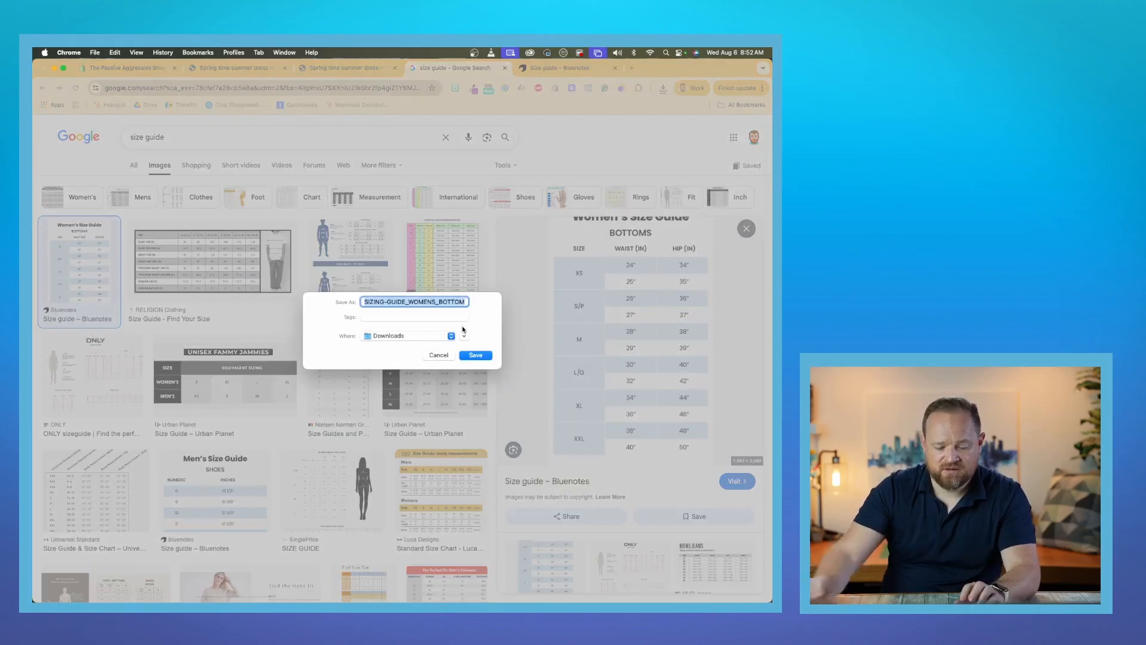
text(sizeguide)
key(Return)
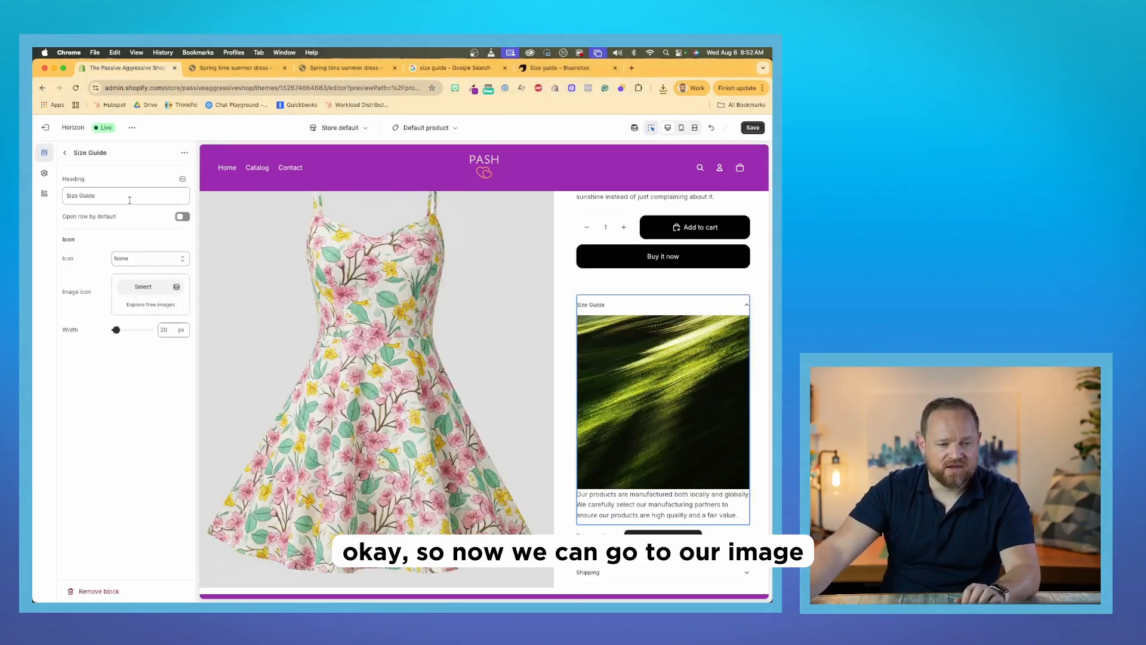
Step: Switch back to the theme editor and upload sizeguide.webp as the picture for the Size Guide row's Image block
click(66, 154)
click(127, 457)
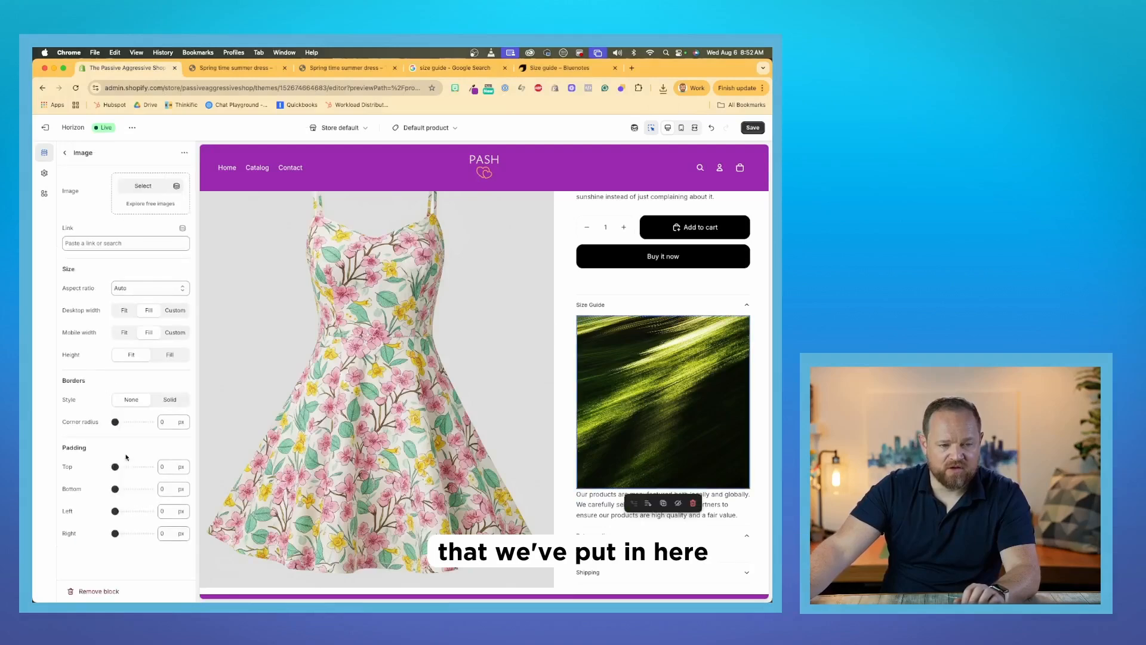
click(143, 185)
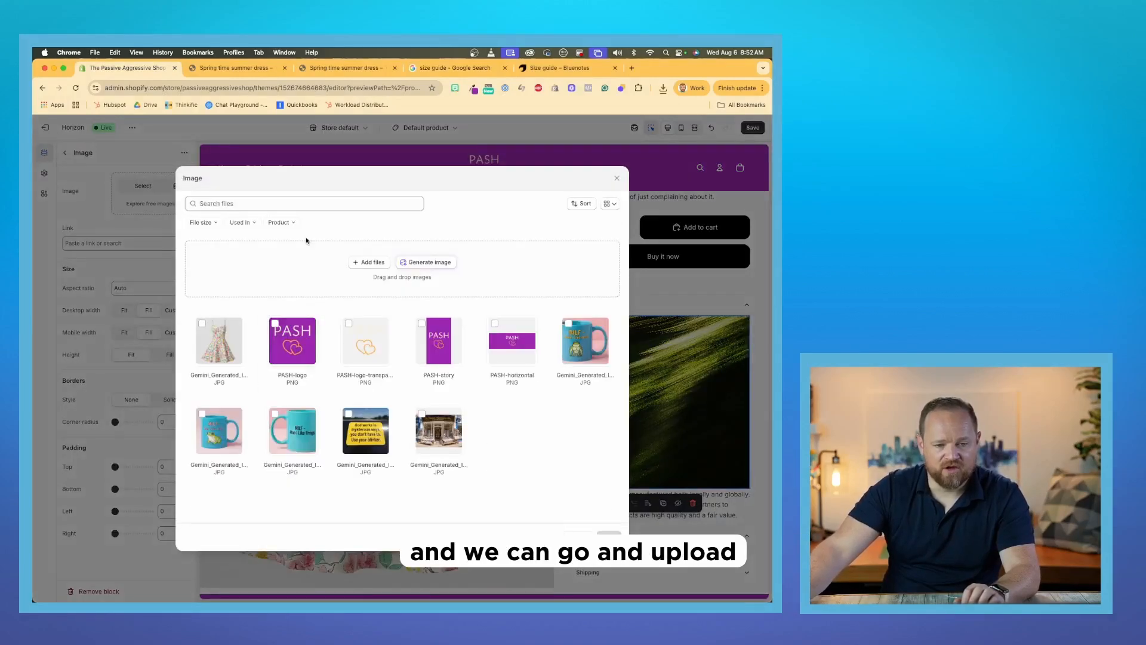
click(373, 262)
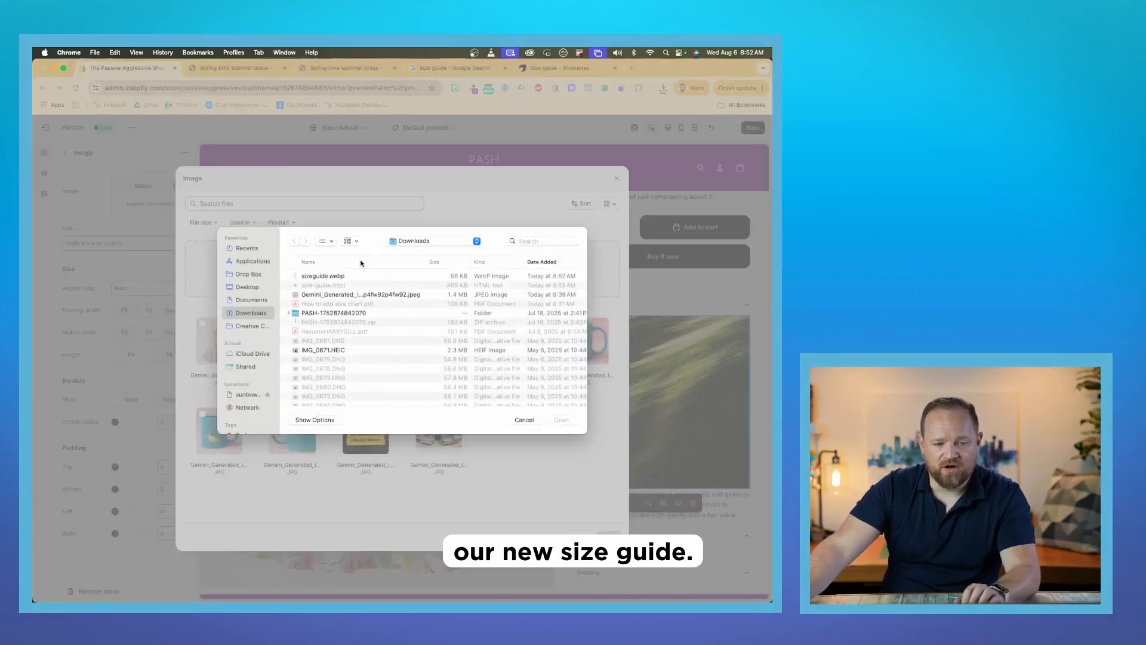
click(336, 278)
key(Return)
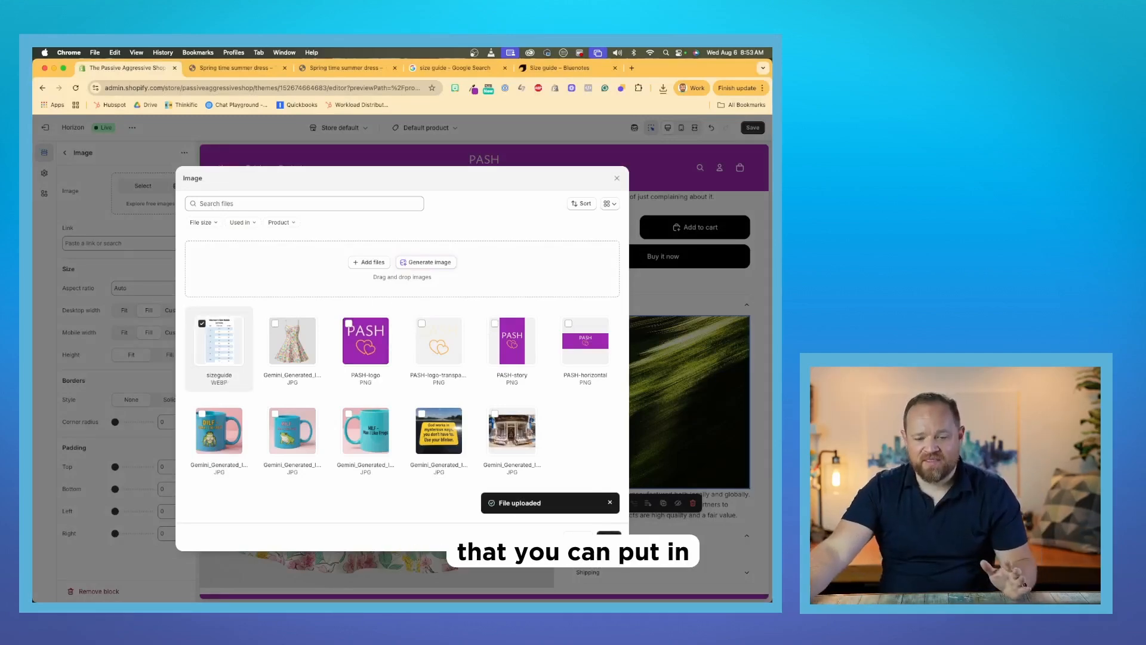
click(609, 536)
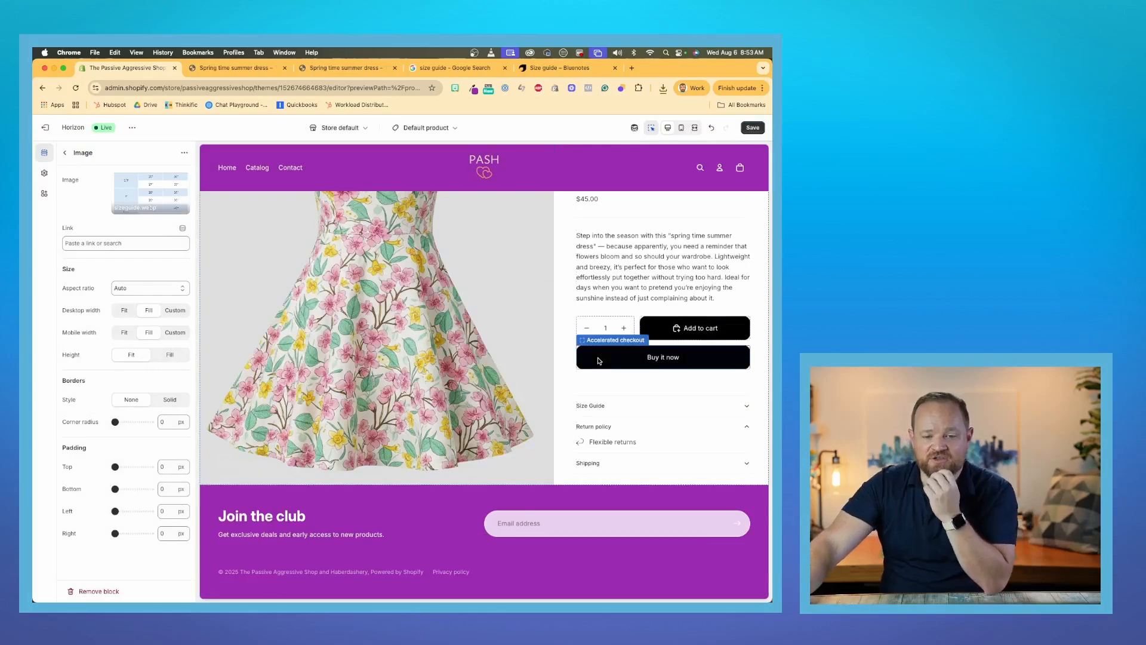
Step: Expand the Size Guide row in the preview to examine the size chart, and collapse it again
click(662, 455)
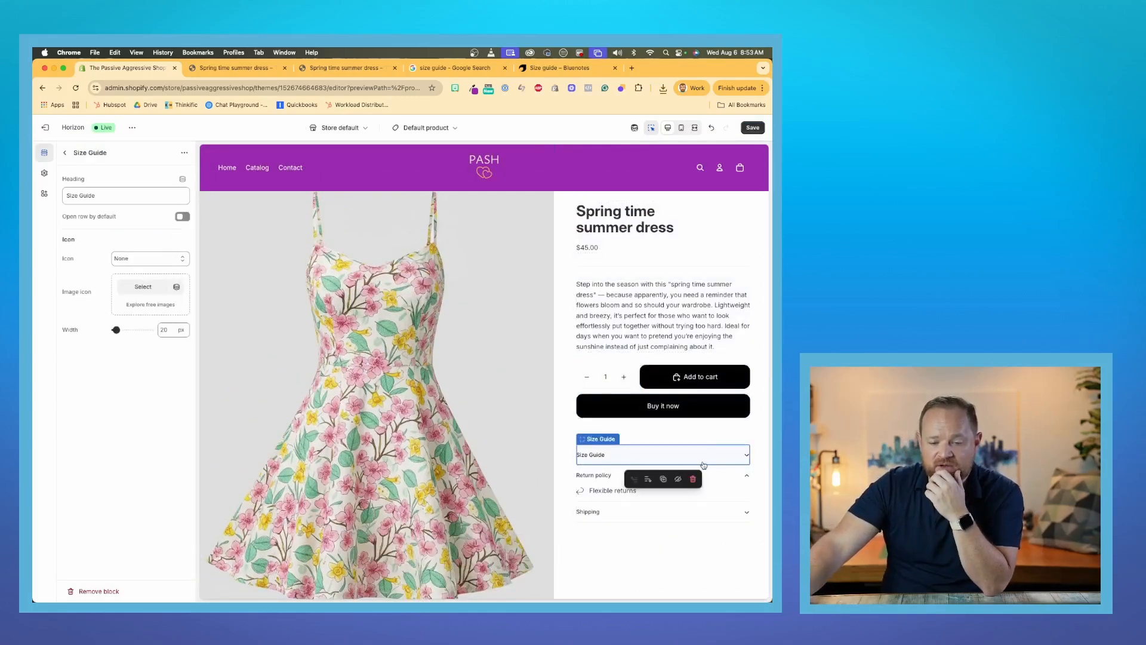
scroll(696, 431, down, 3)
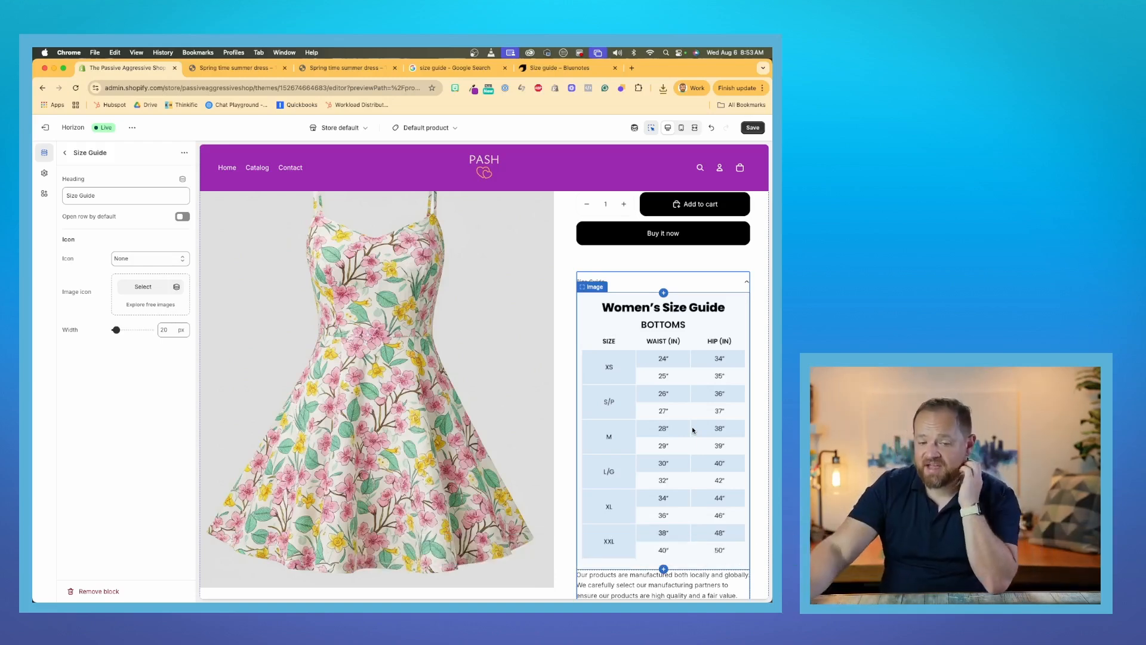
click(746, 283)
scroll(657, 298, up, 5)
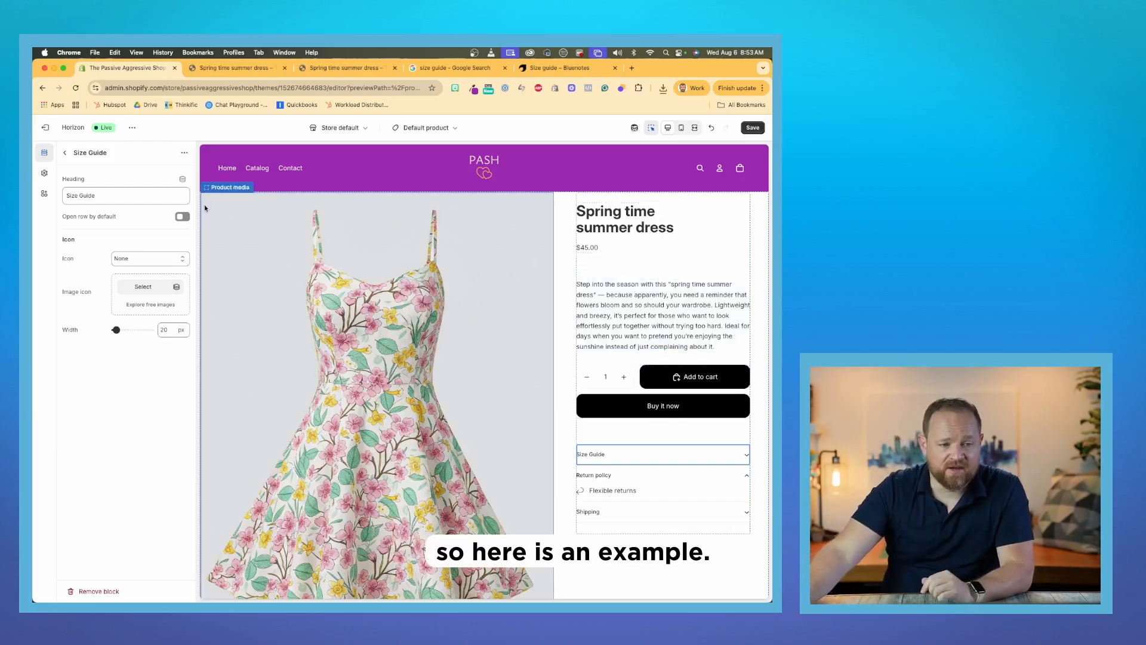
Step: Save the default product template, exit the theme editor and open the store's product list
key(super+s)
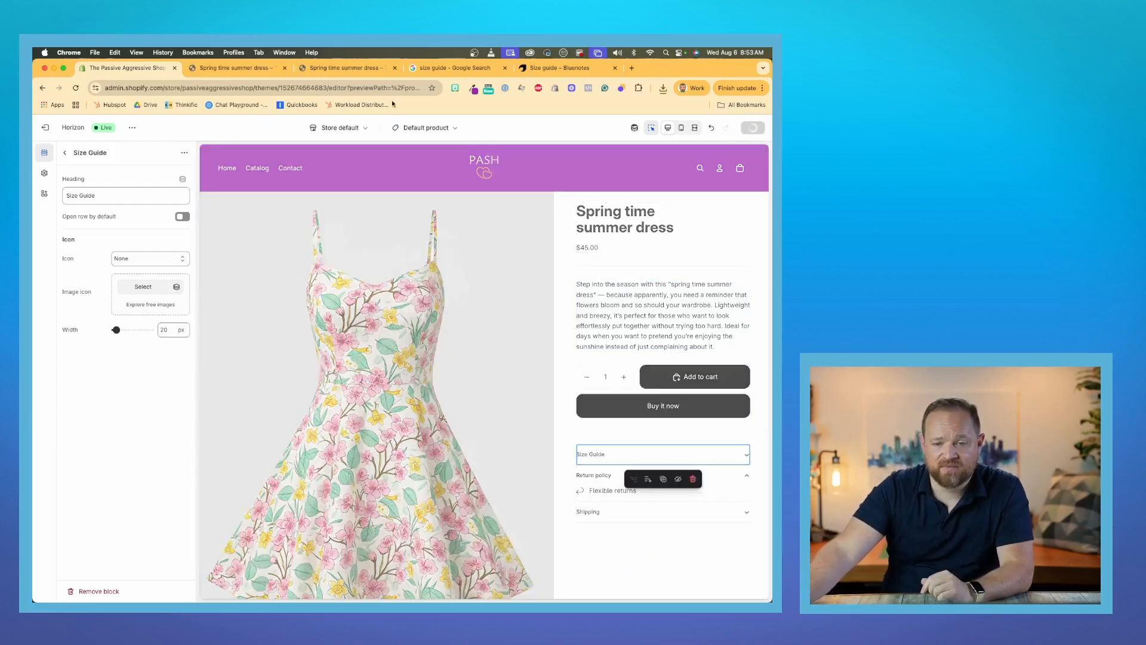
click(47, 131)
right_click(91, 180)
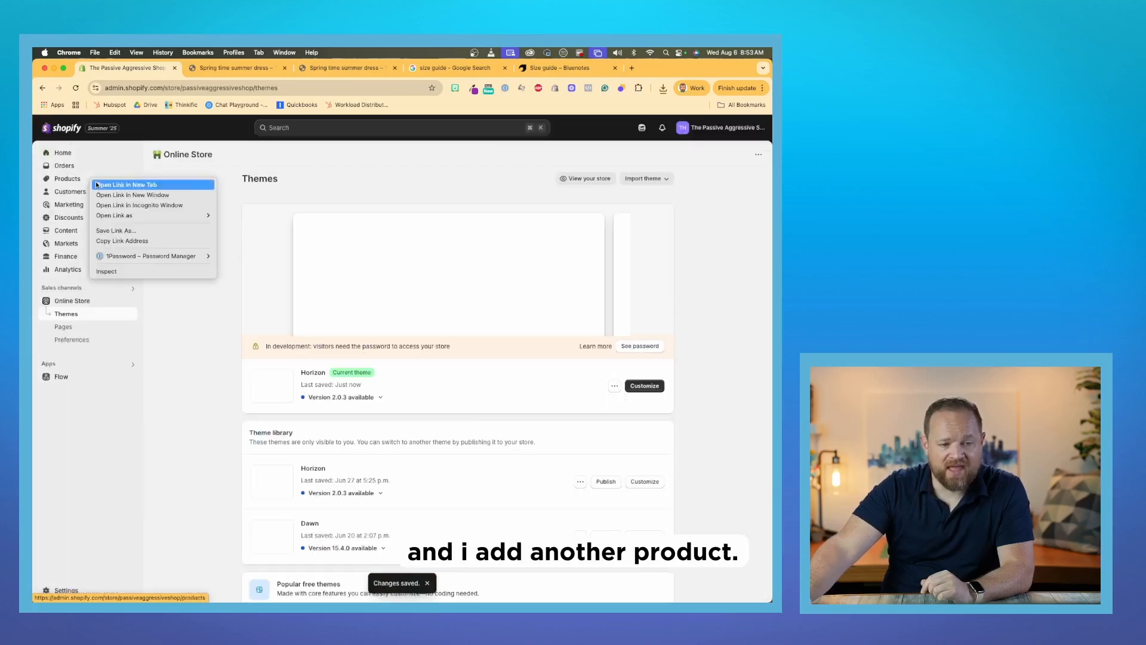
key(Escape)
click(85, 179)
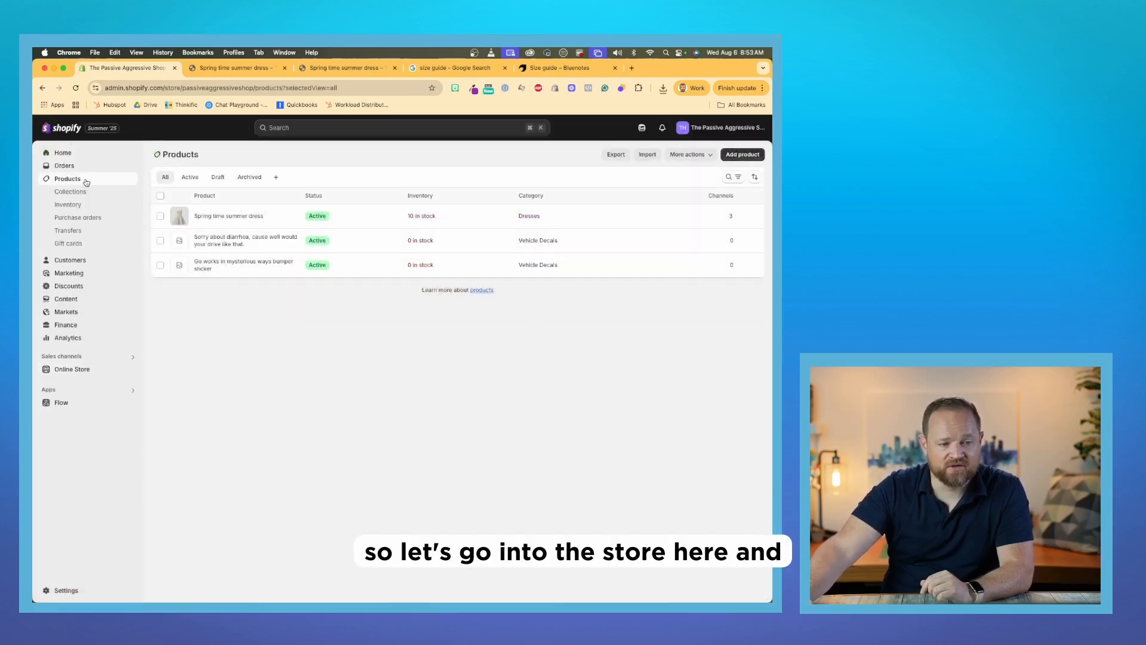
Step: Start a new product and title it "Mens Shorts"
click(747, 154)
click(401, 189)
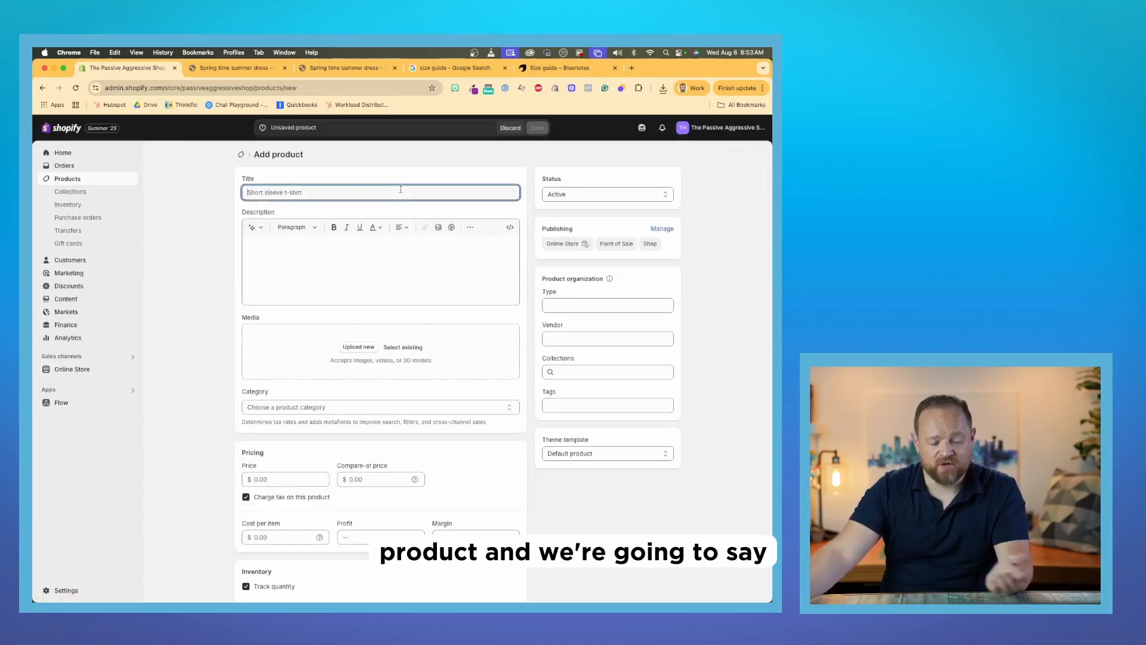
text(Menus)
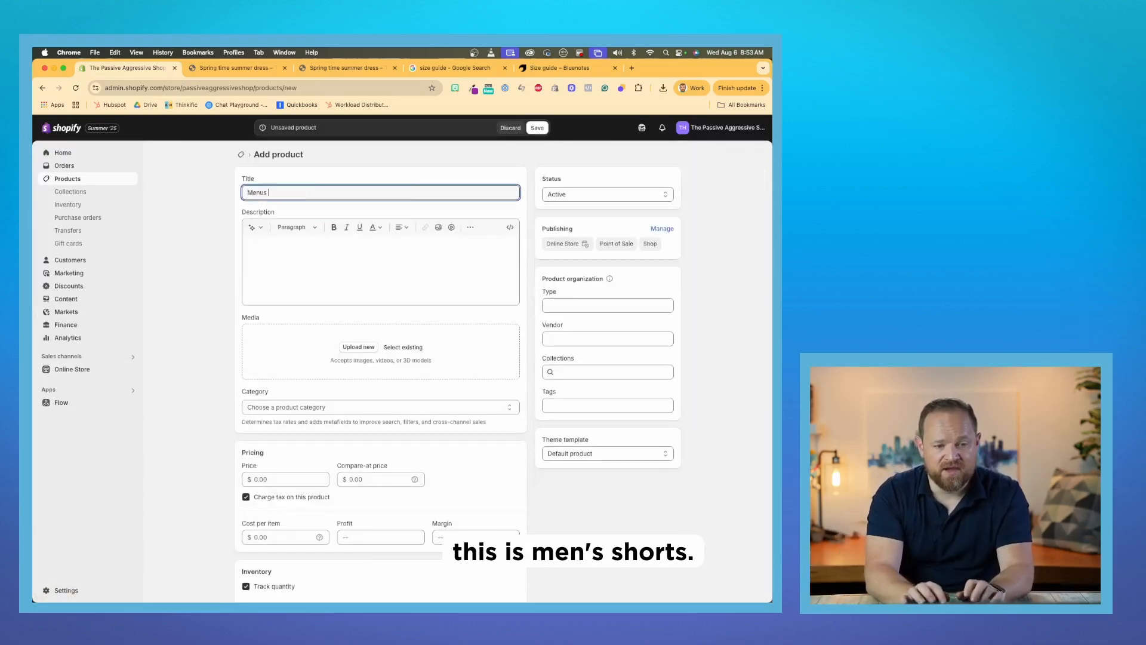
text( S)
key(BackSpace)
key(BackSpace)
key(BackSpace)
key(BackSpace)
text(s Shorts)
Step: Generate an AI product description for the shorts from the keywords "Summer time shorts"
click(361, 264)
click(255, 228)
text(Su)
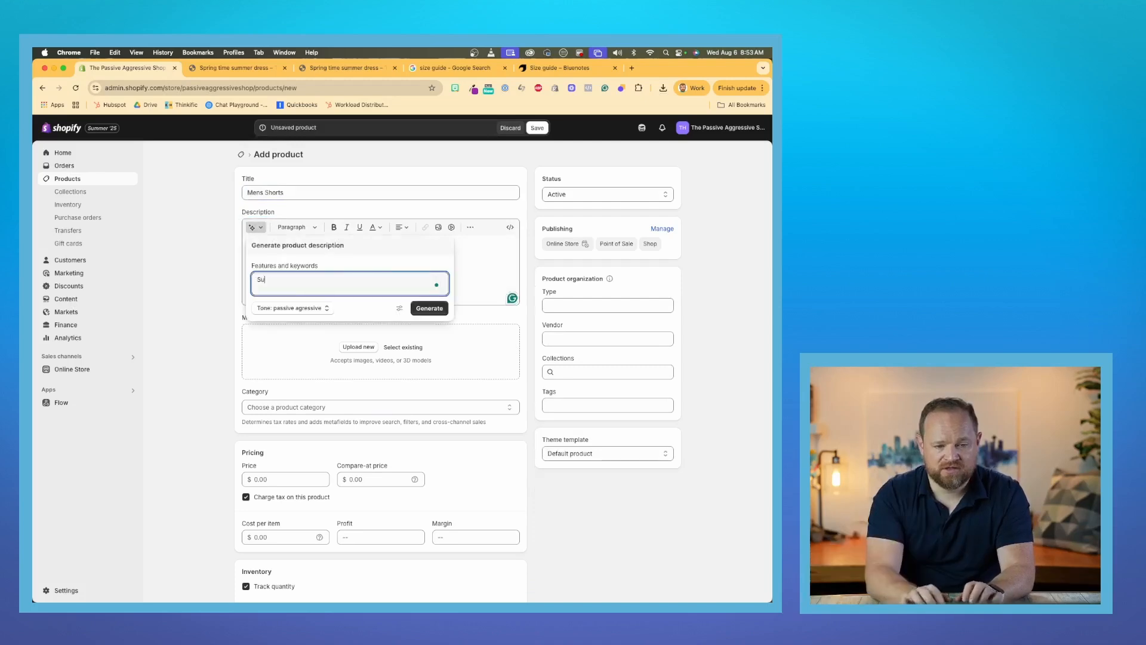
text(mmer time shorts)
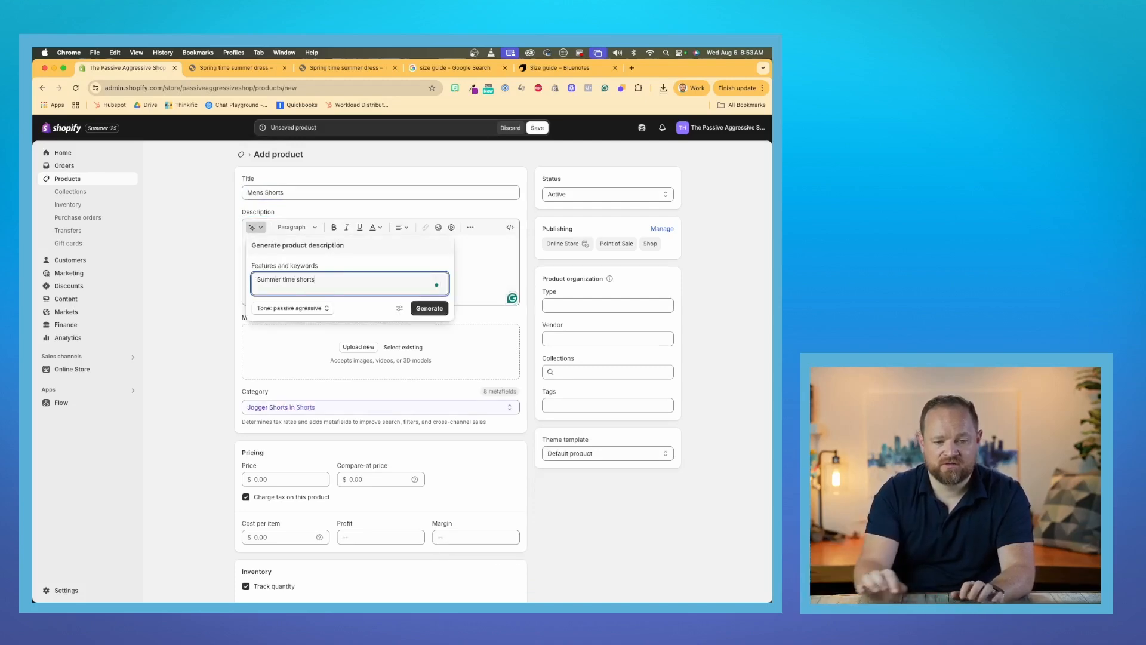
click(436, 309)
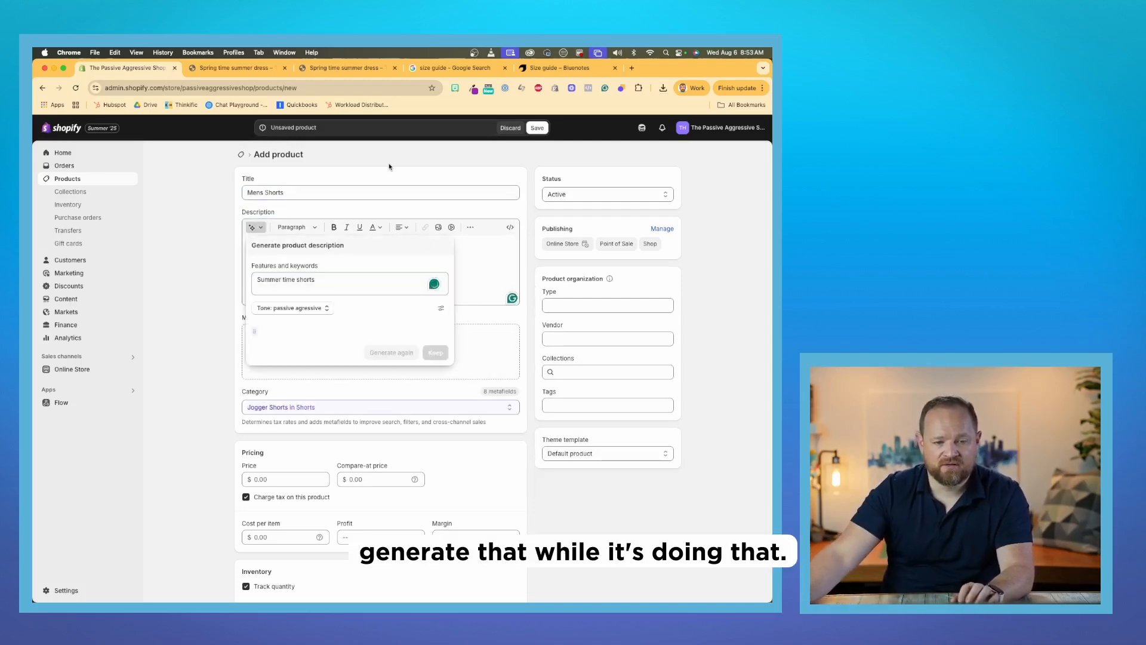
Step: Switch to the browser tab with the size guide search and open gemini.google.com in it
click(440, 70)
click(301, 88)
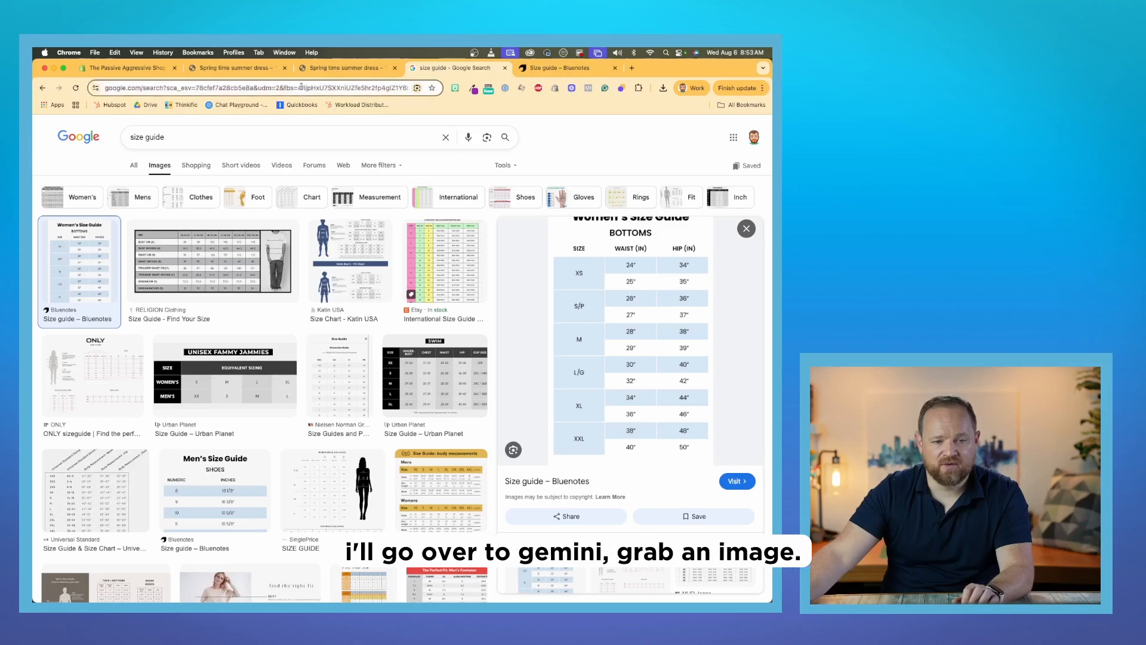
text(gem)
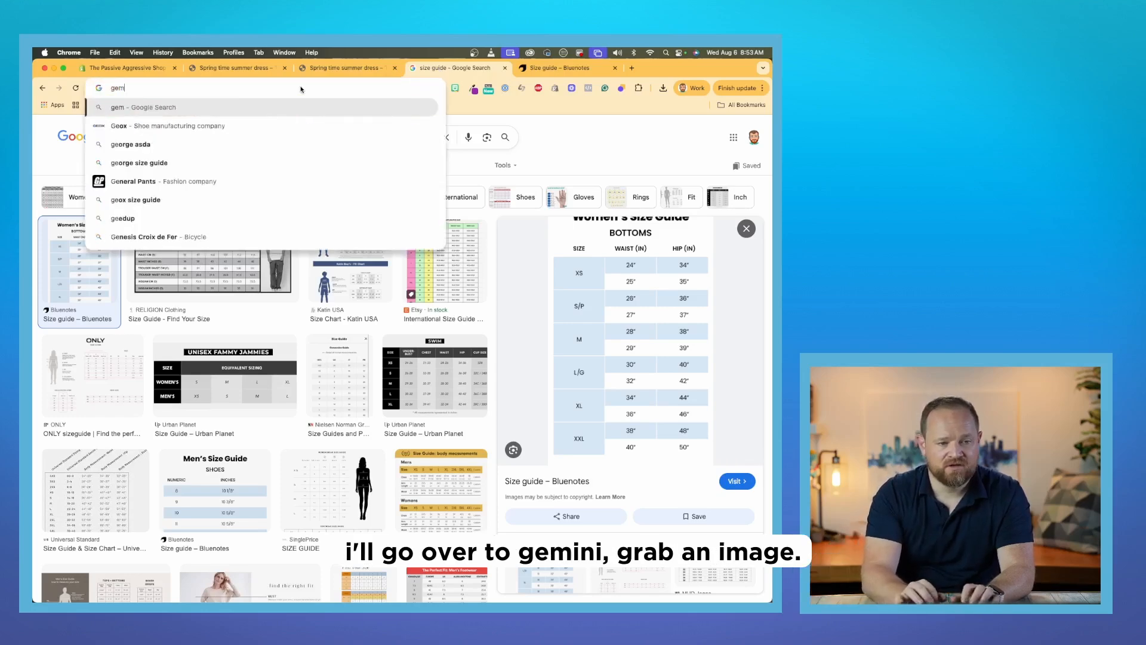
text(ini.google)
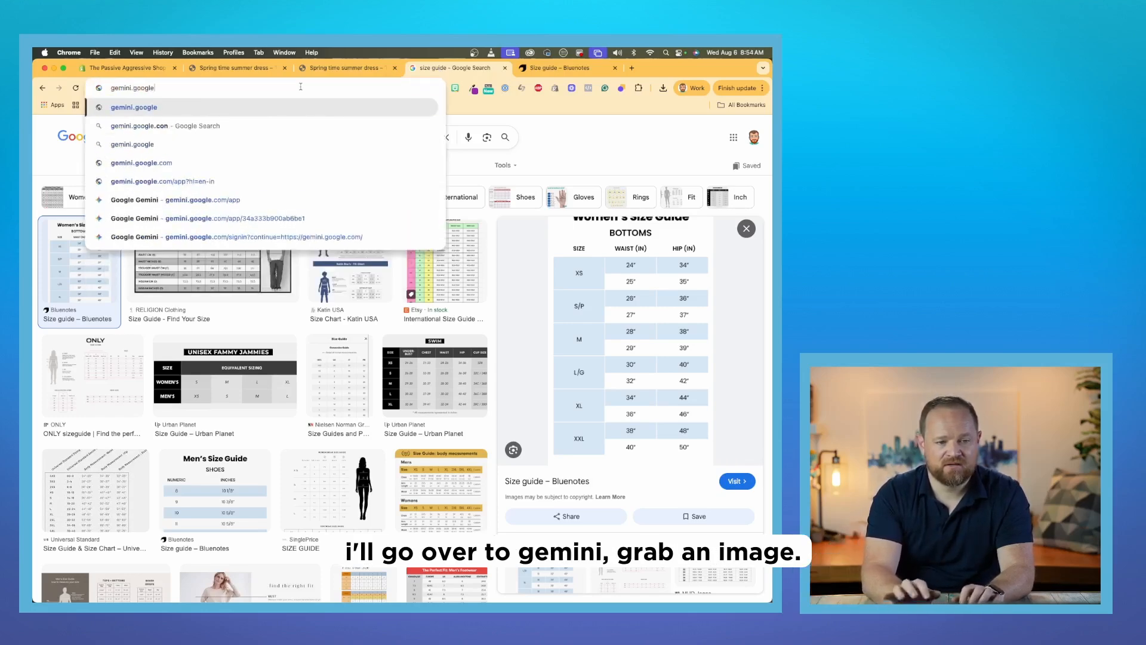
text(.com)
key(Return)
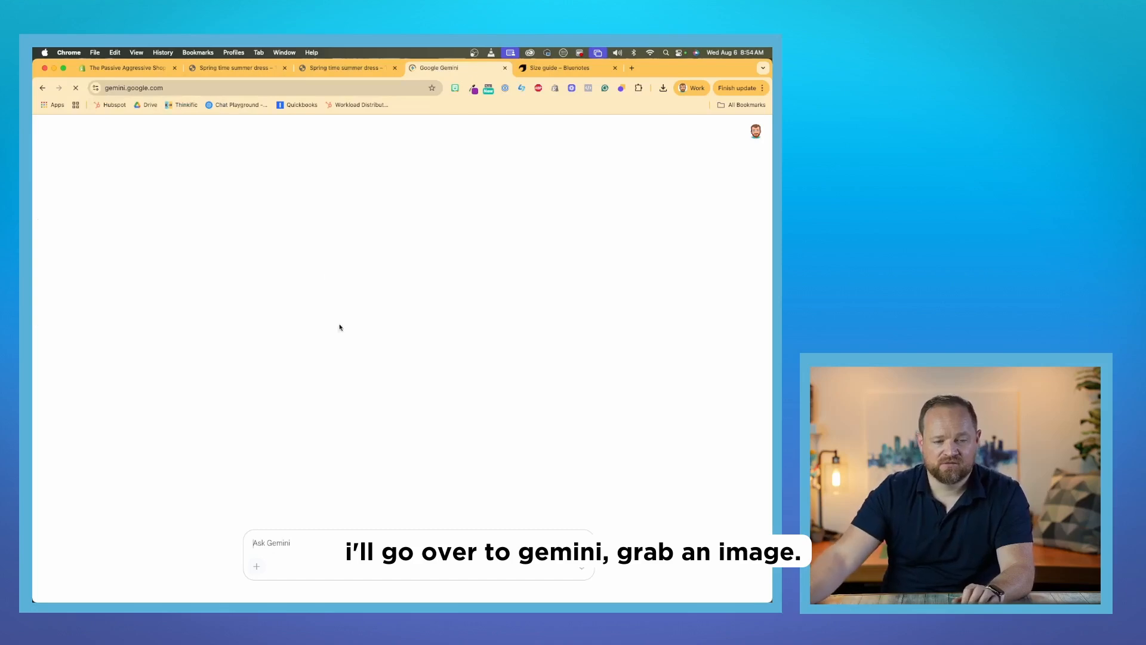
Step: Ask Gemini to "Create me an image of summer time shorts for men"
text(Create me an image o)
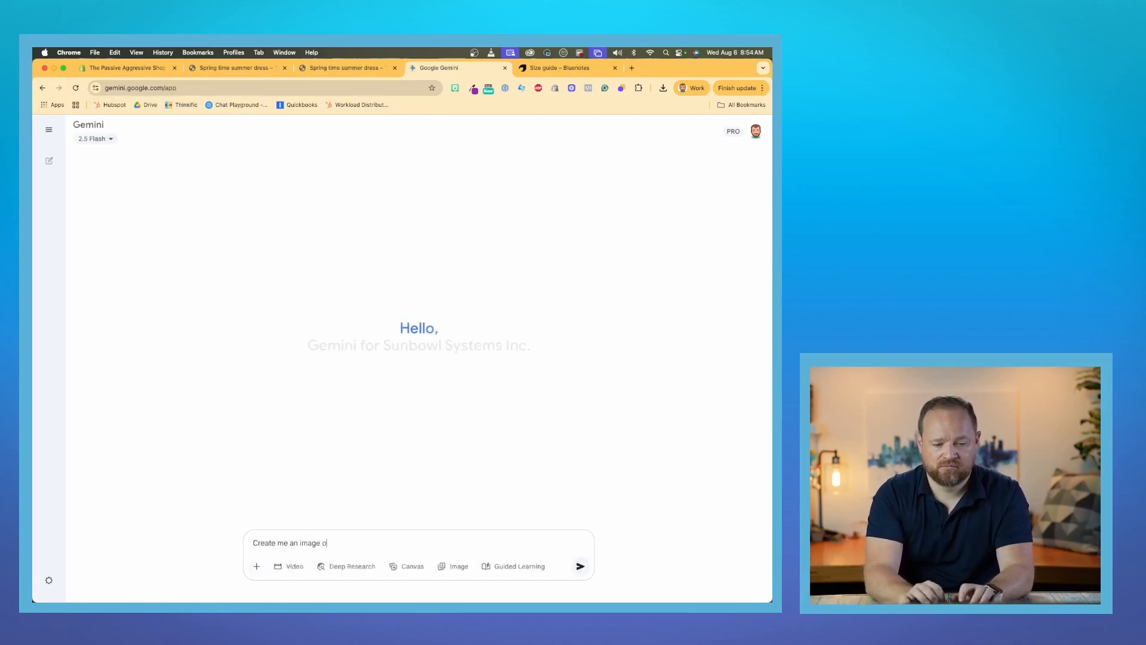
text(f summer time shorts for men)
key(Return)
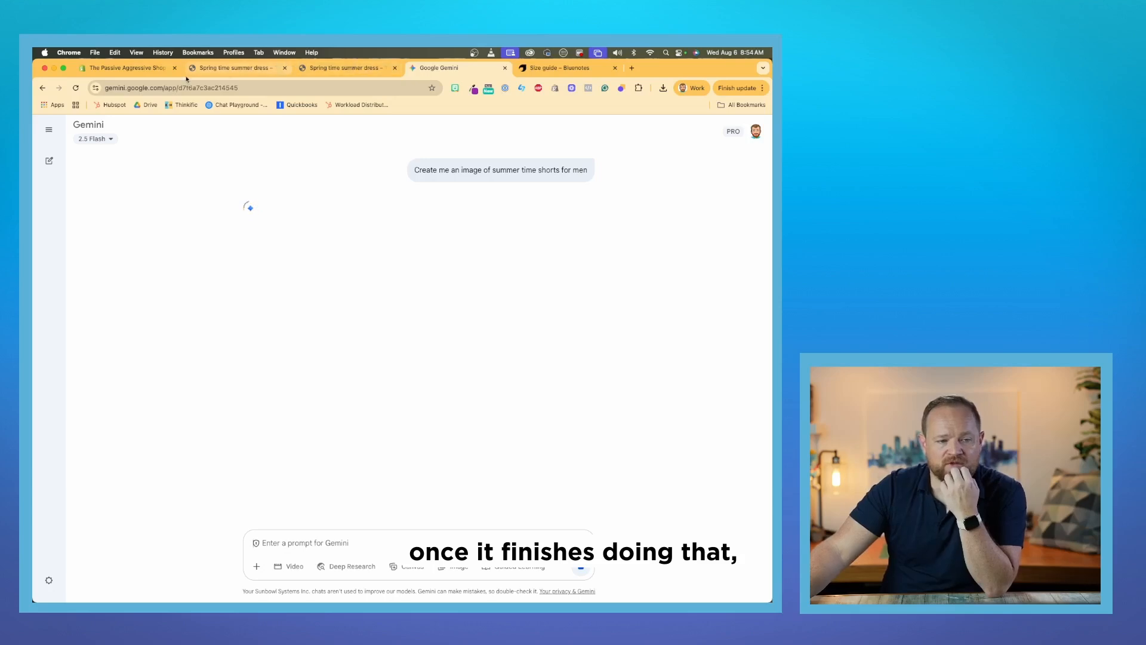
Step: Return to the Shopify product form, keep the generated description and set the price to $35
click(150, 73)
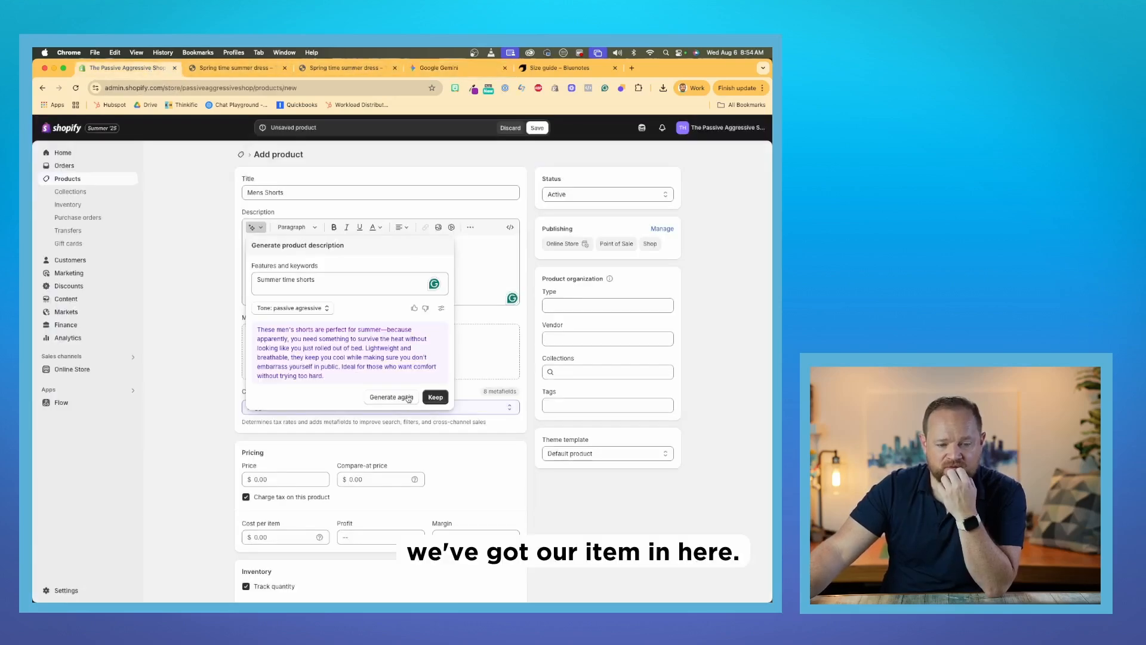
click(437, 398)
scroll(366, 402, down, 3)
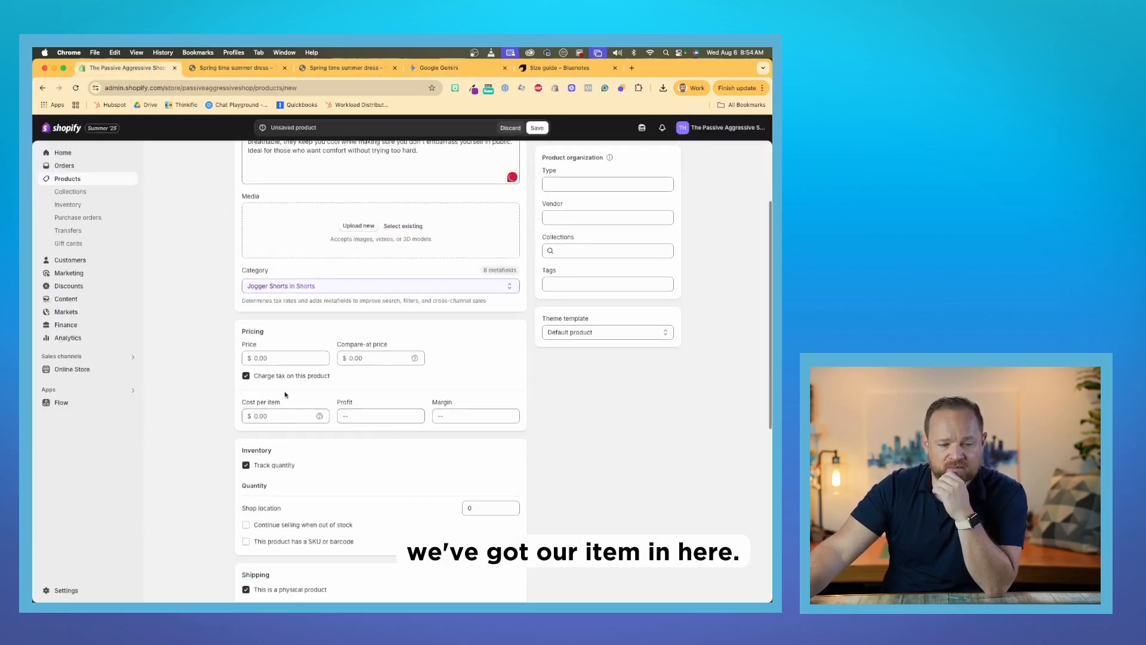
click(272, 359)
text(35)
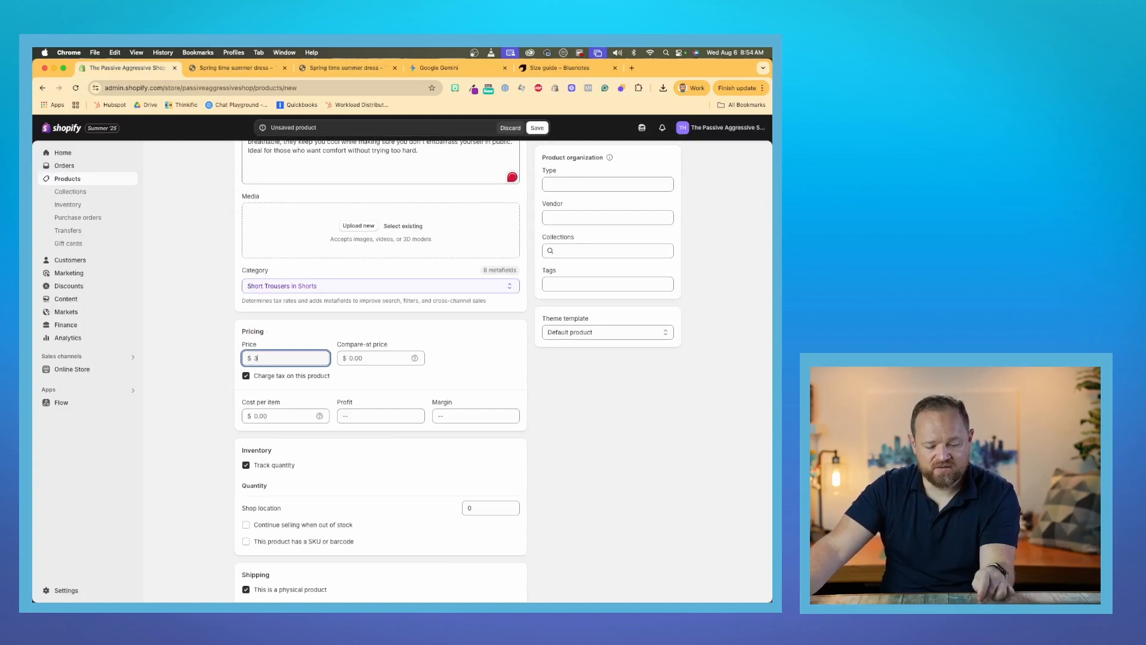
click(205, 411)
Step: Review the remaining sections of the new product form and save the Mens Shorts product
scroll(223, 429, down, 3)
scroll(223, 429, up, 1)
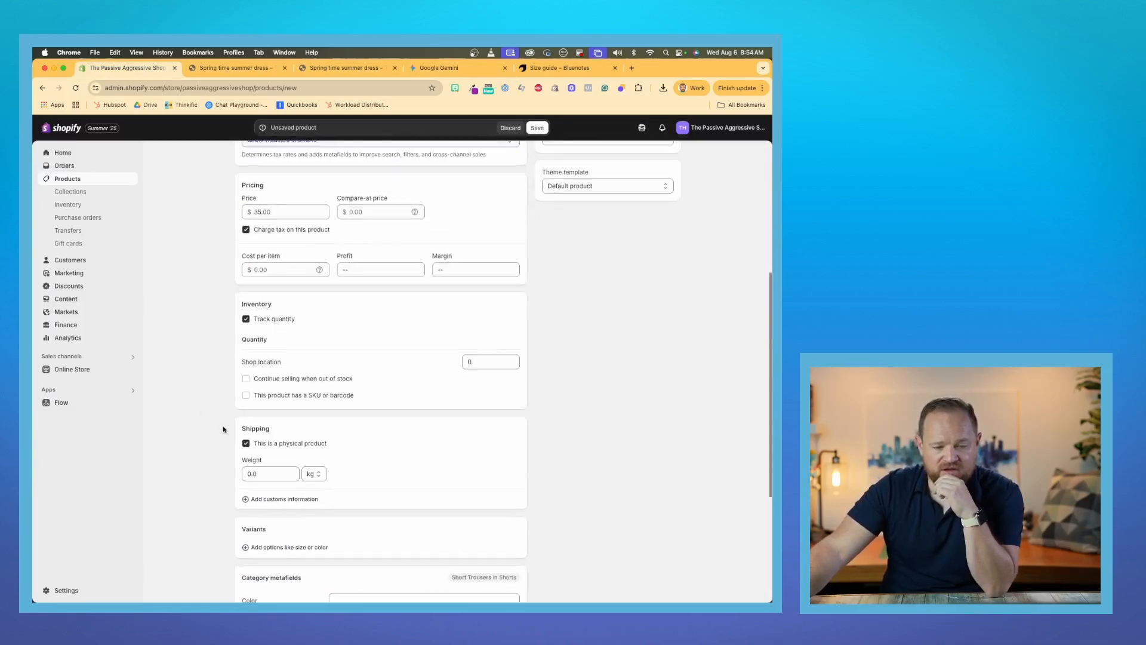
scroll(224, 429, down, 4)
scroll(399, 440, up, 3)
scroll(399, 440, up, 4)
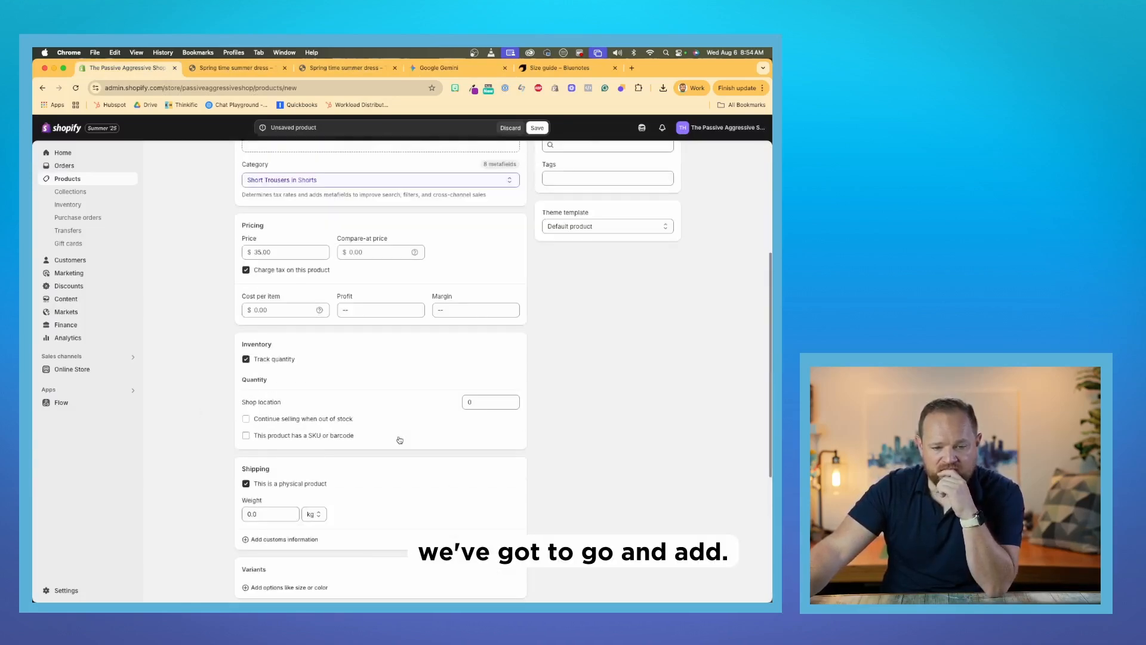
click(398, 436)
right_click(398, 437)
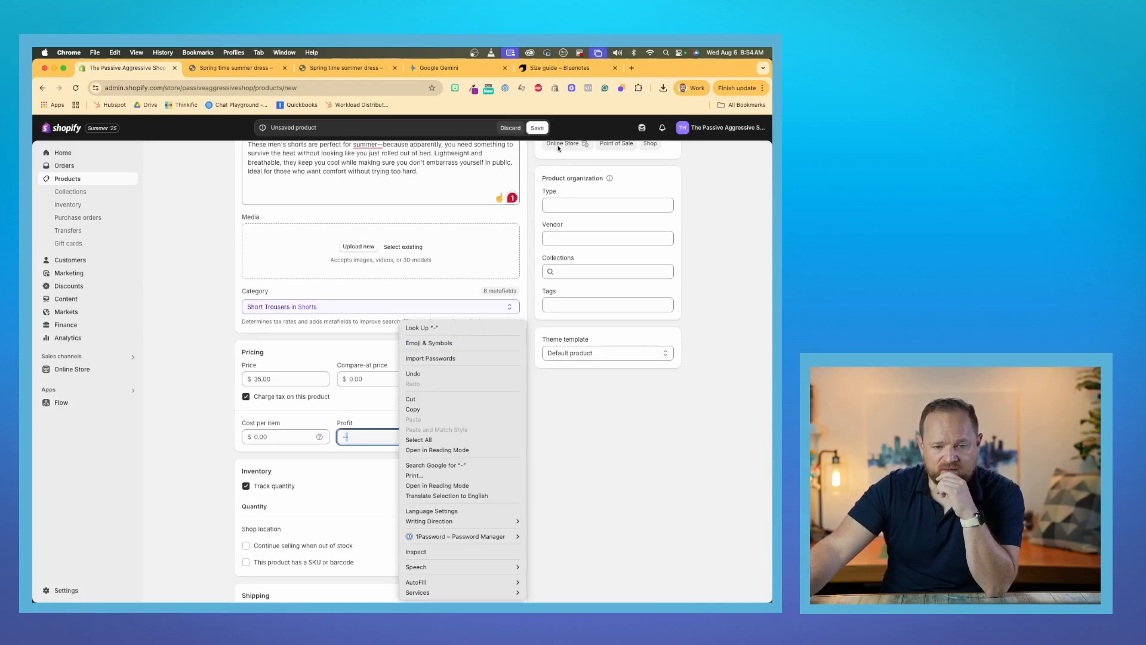
click(539, 135)
click(537, 130)
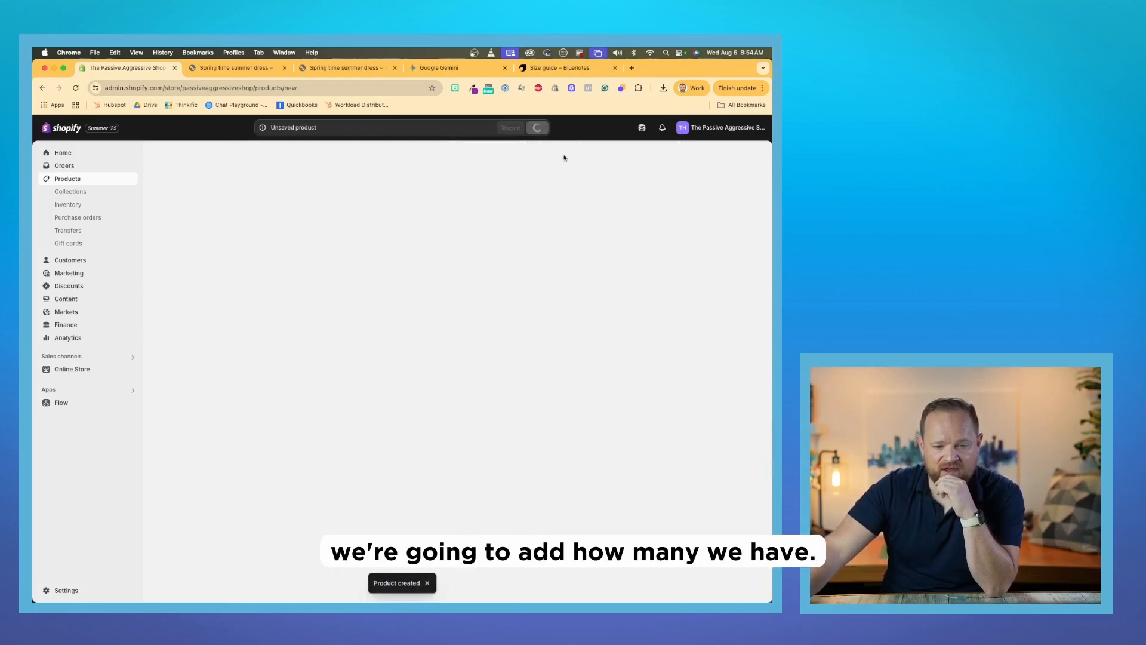
Step: Adjust the available quantity at the Shop location by 10 and save the inventory change
scroll(457, 354, down, 12)
scroll(457, 358, down, 2)
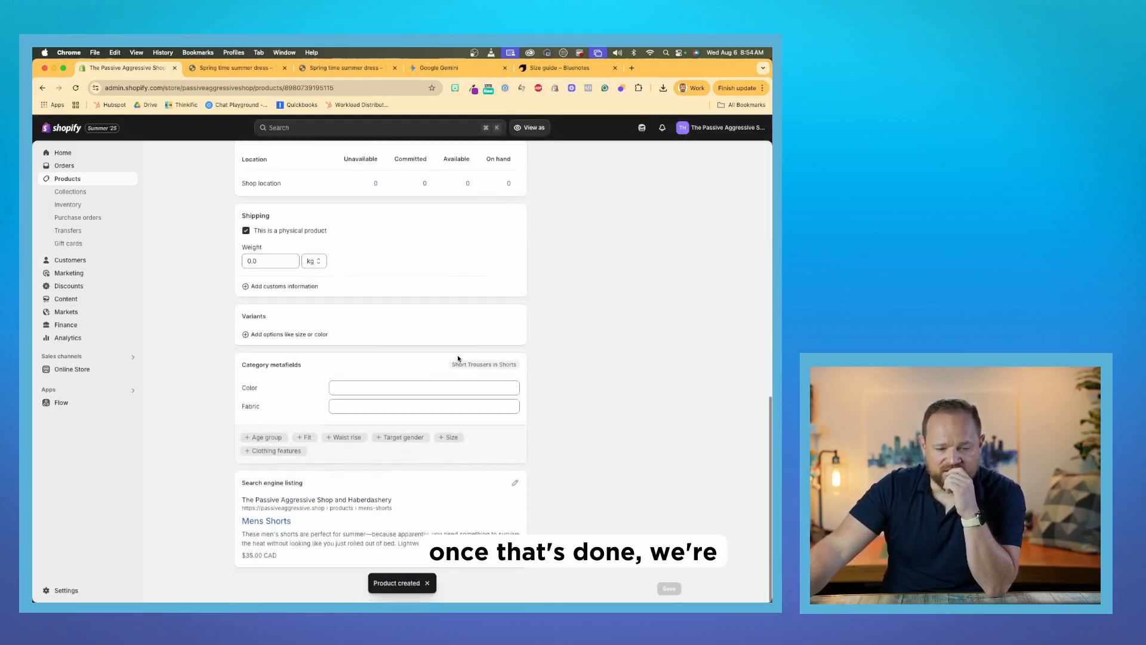
scroll(457, 357, up, 3)
click(468, 309)
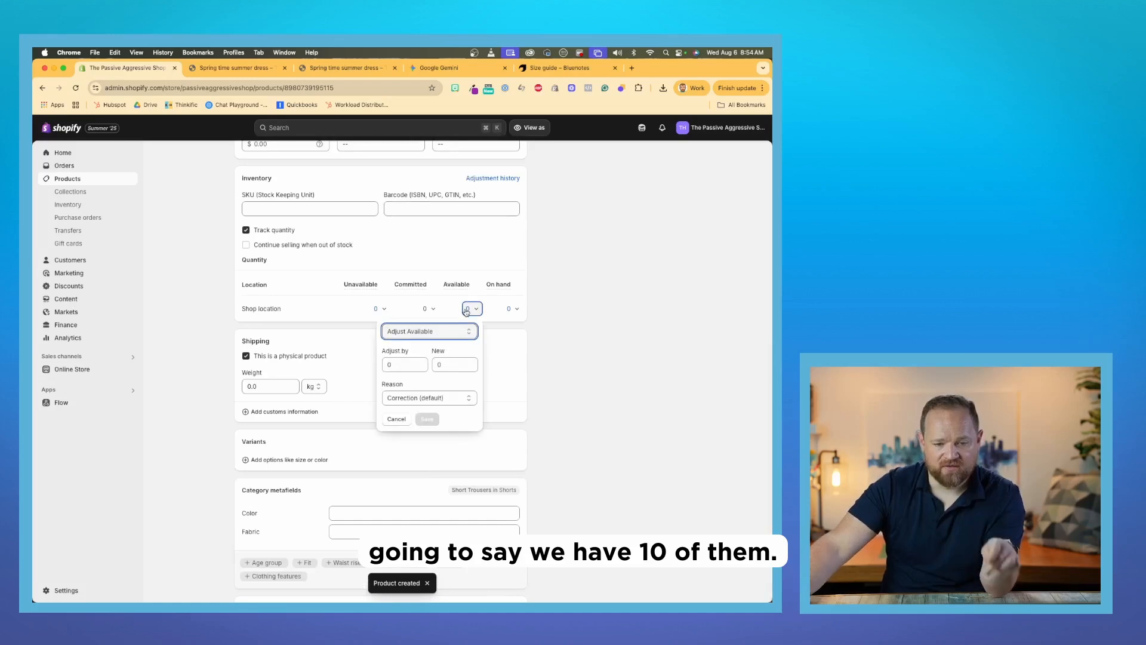
click(403, 363)
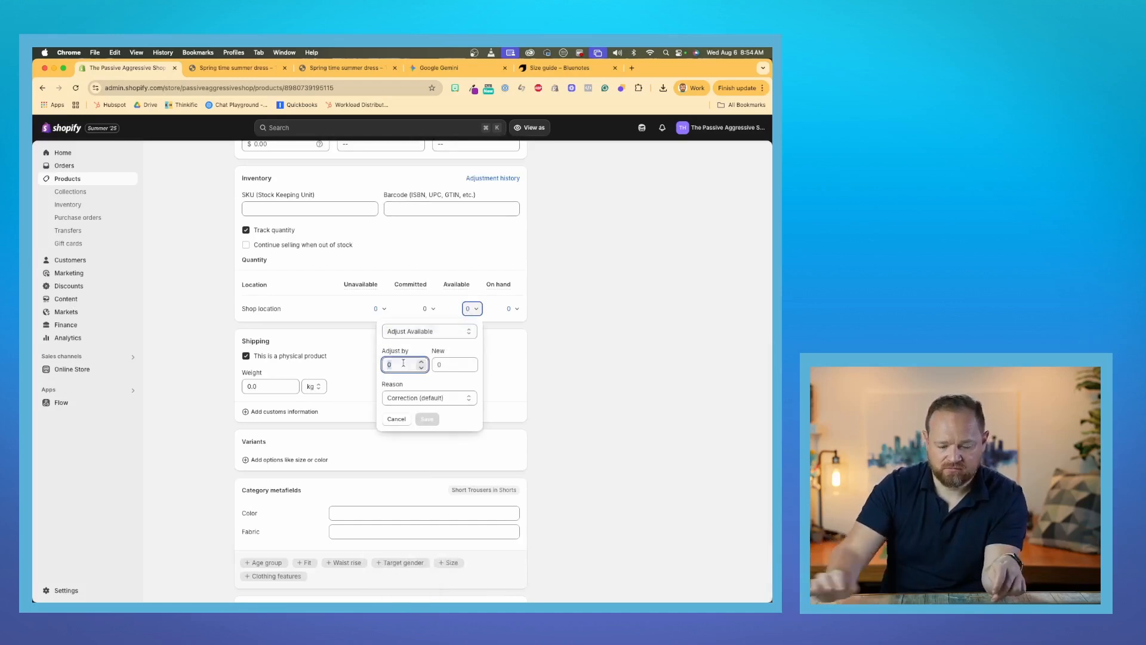
text(19)
key(BackSpace)
text(0)
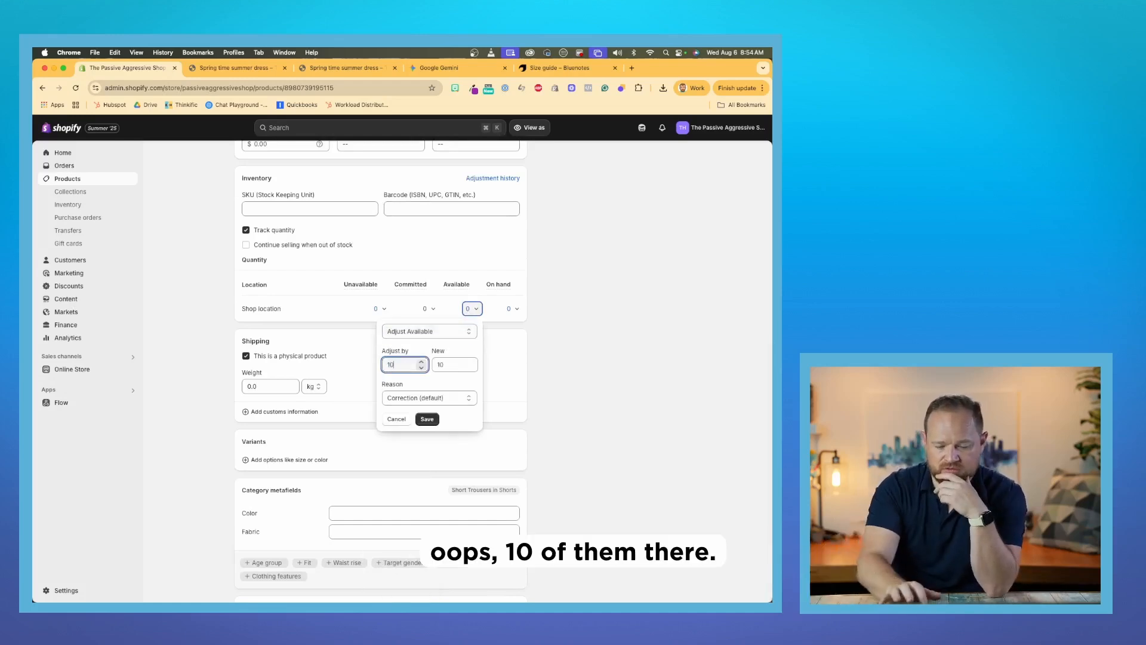
click(427, 419)
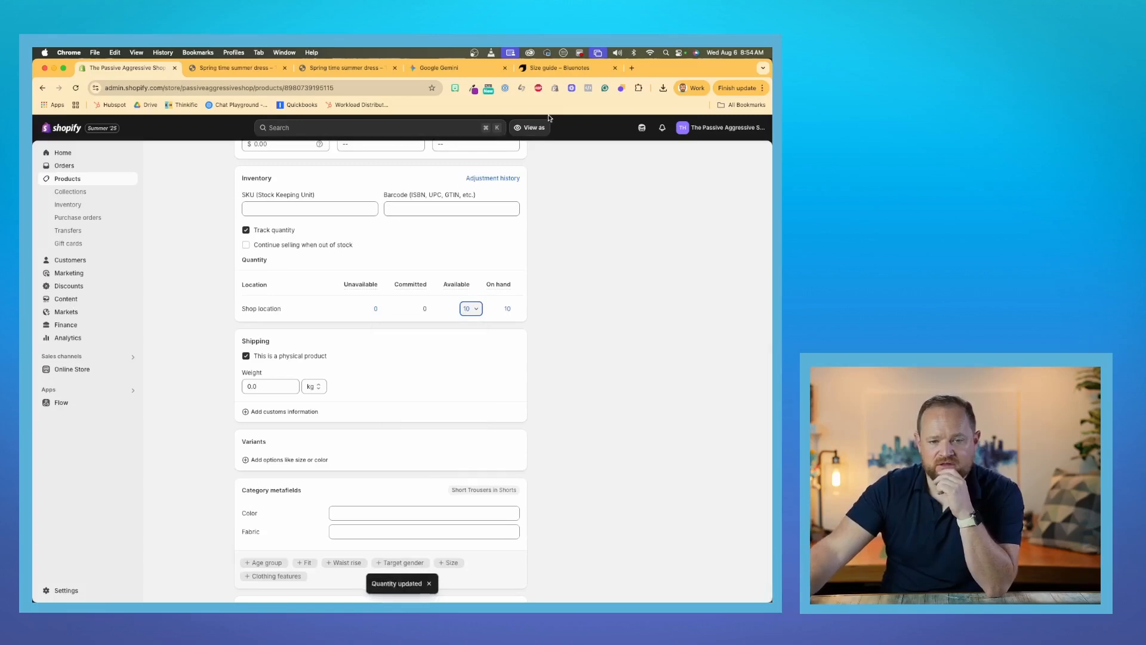
Step: Switch to the Gemini chat and download the generated product image of blue shorts at full size
scroll(432, 275, up, 10)
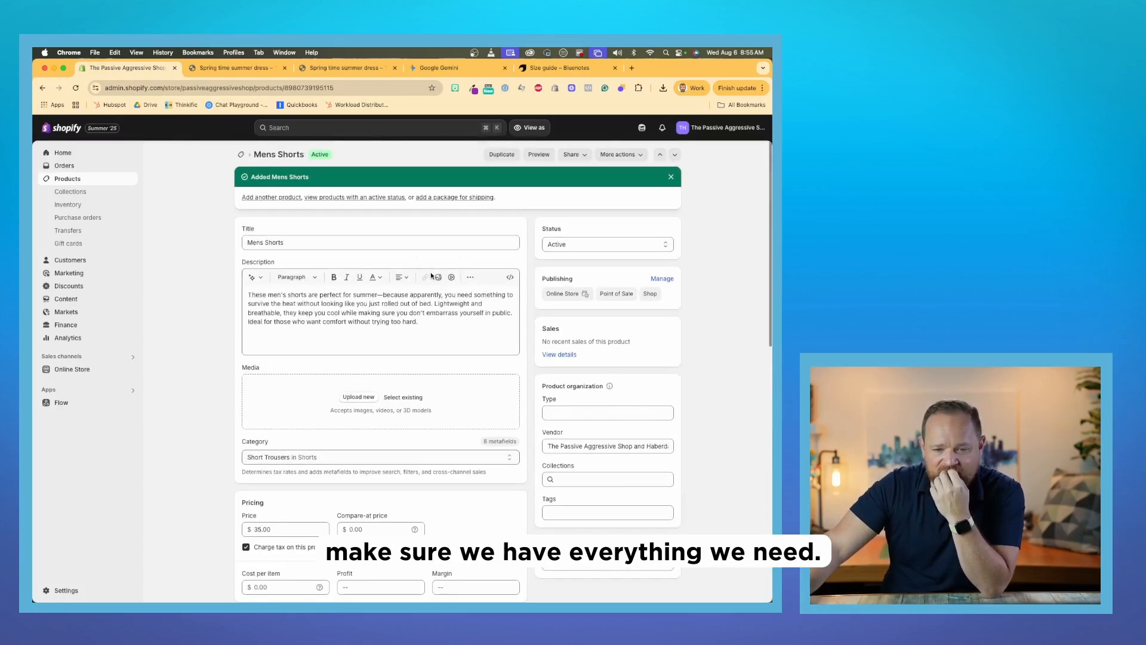
scroll(513, 234, down, 5)
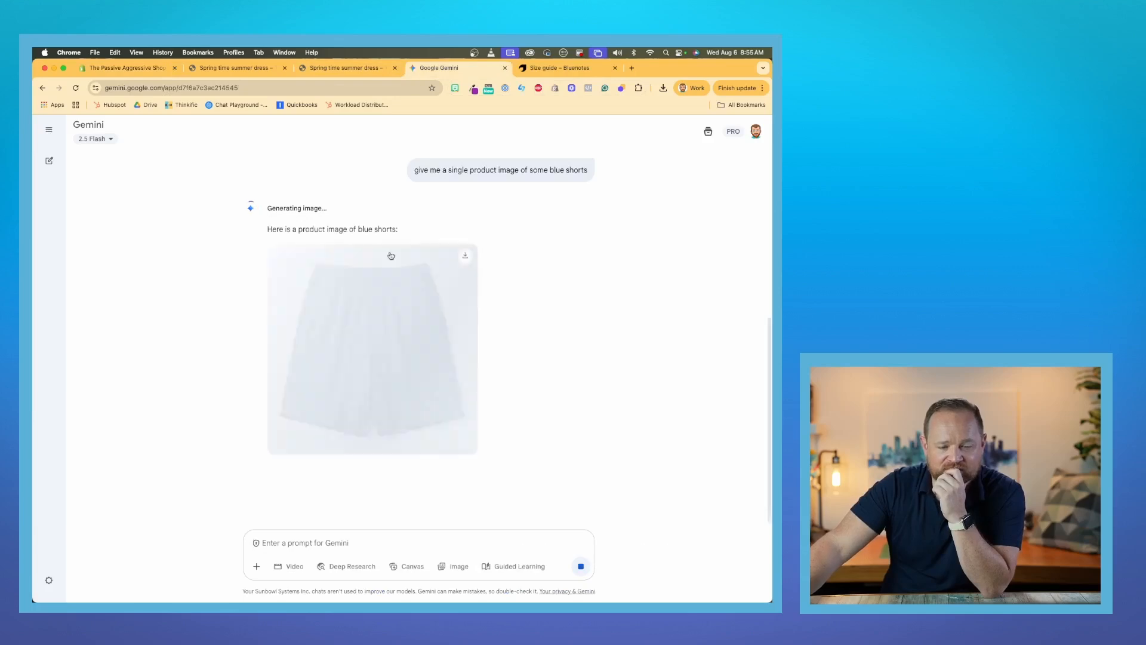
click(468, 235)
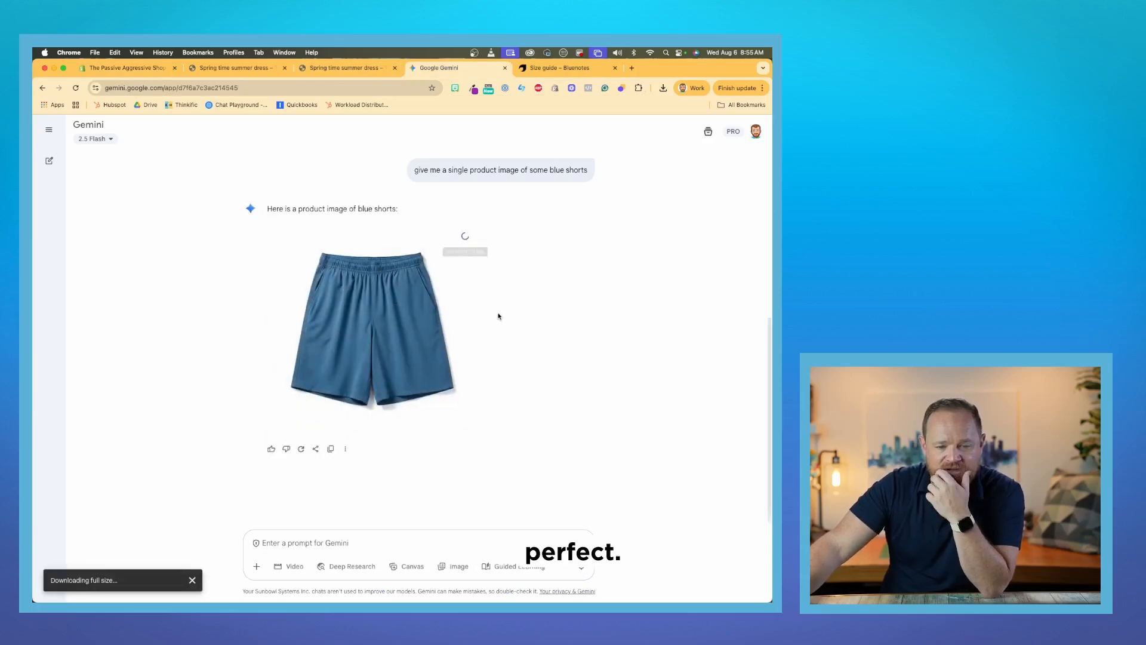
Step: Return to the Mens Shorts product in Shopify and upload the downloaded blue shorts image as its media
click(128, 67)
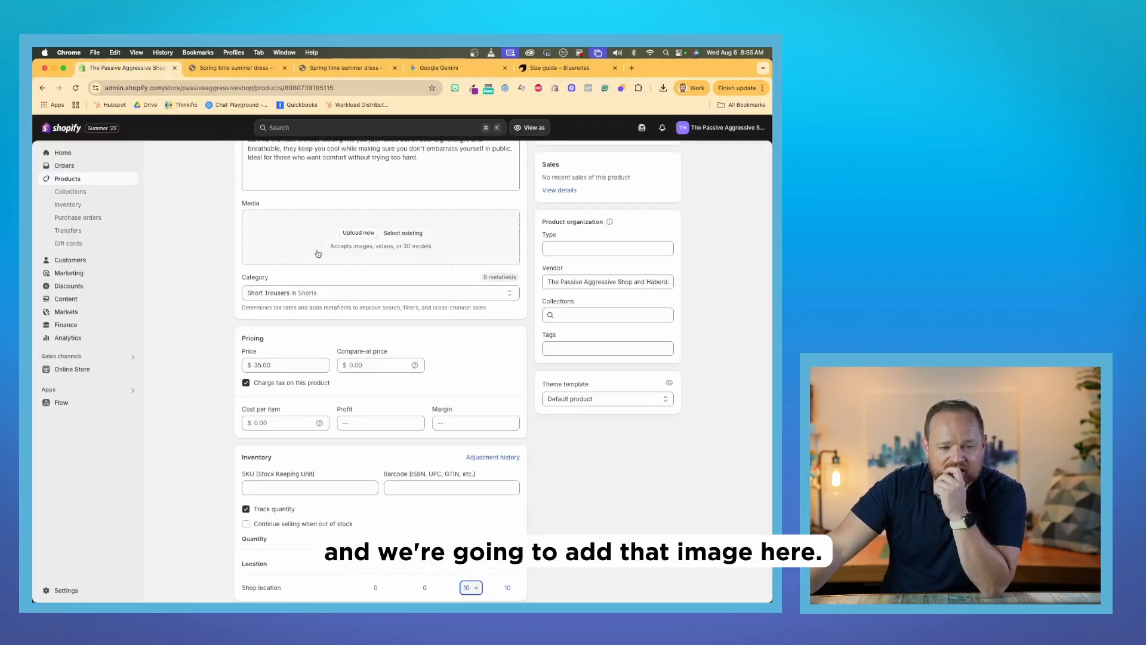
click(353, 238)
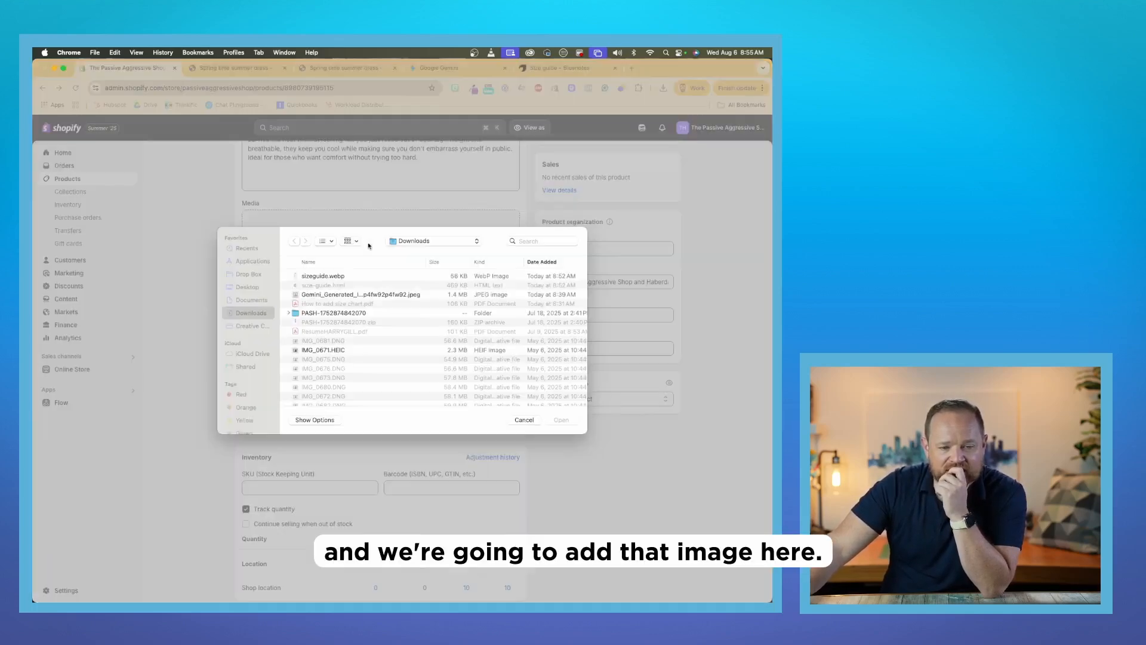
click(335, 276)
click(560, 420)
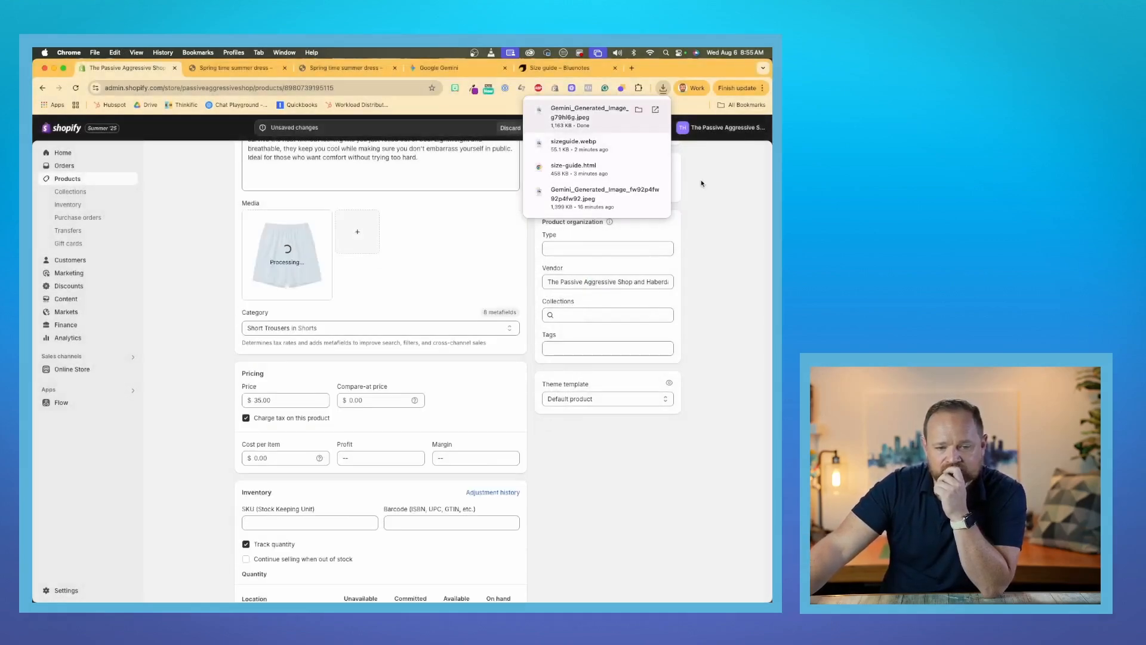
Step: Save the Mens Shorts product and open its storefront preview
scroll(692, 225, up, 5)
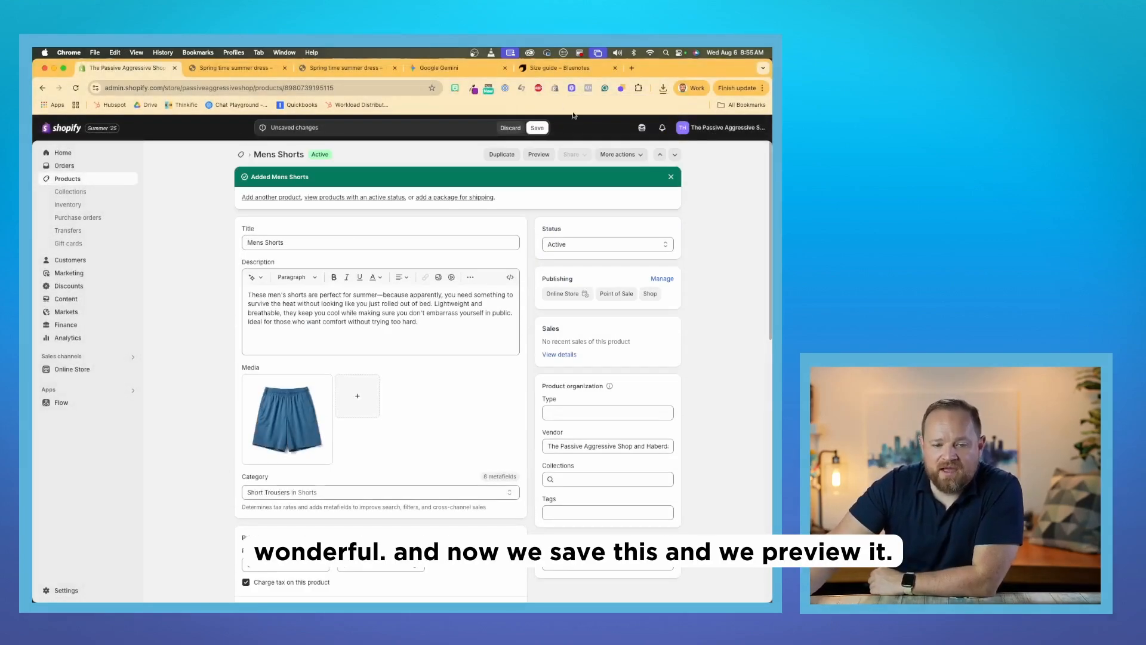
click(537, 128)
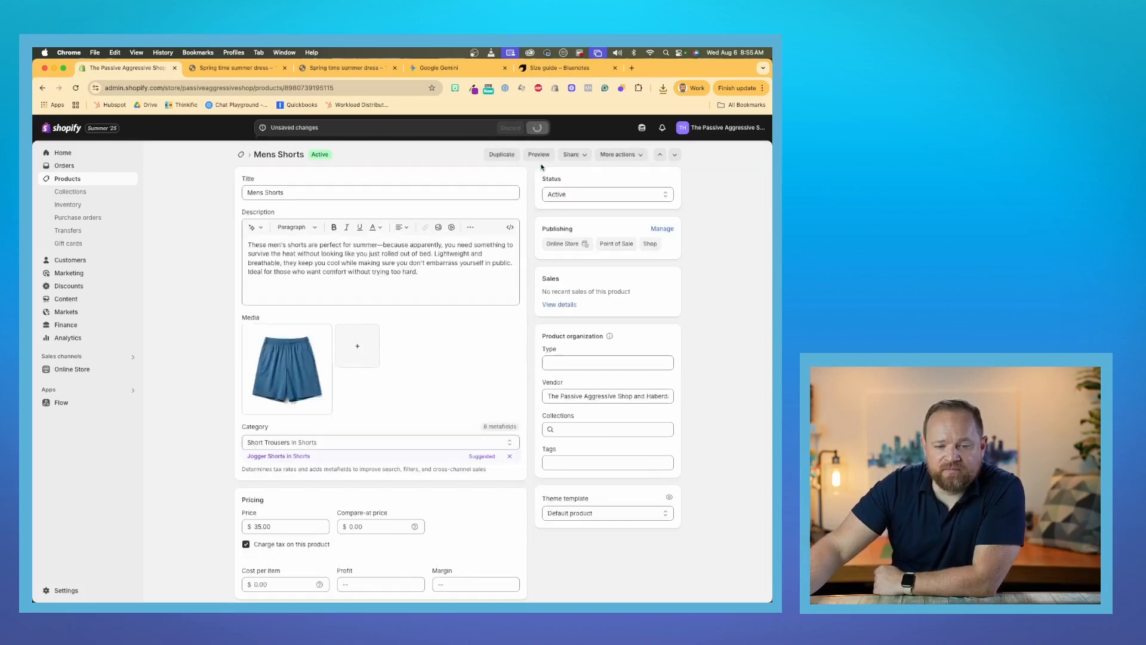
click(538, 153)
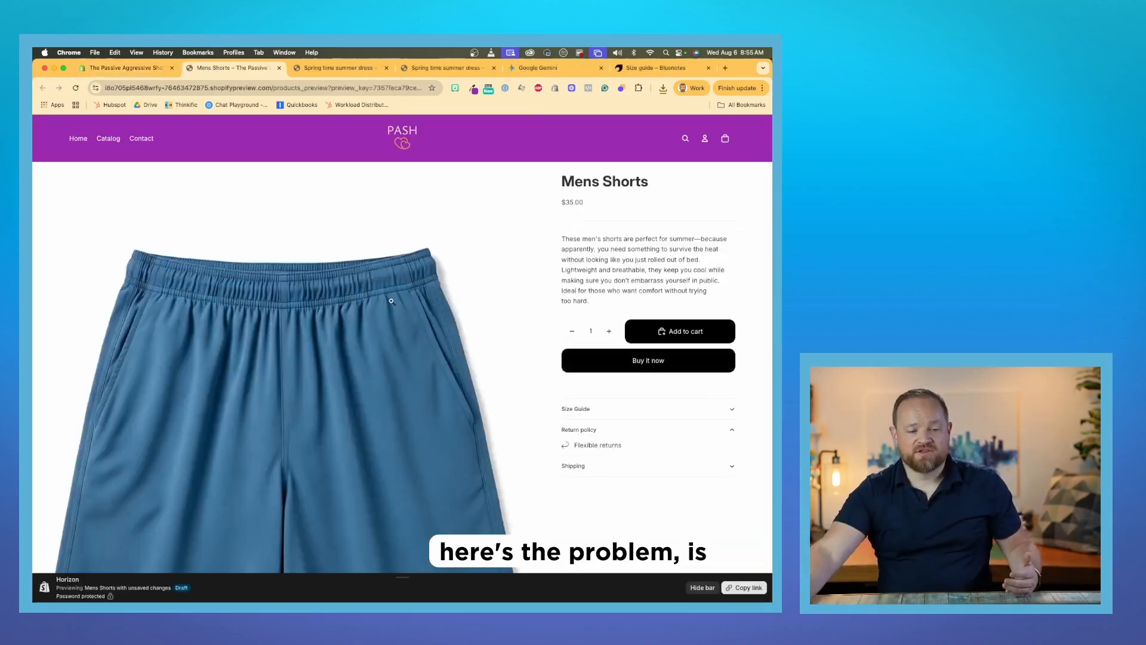
Step: Expand the Size Guide row on the Mens Shorts preview and check which size chart it shows
scroll(391, 293, down, 3)
scroll(391, 268, up, 3)
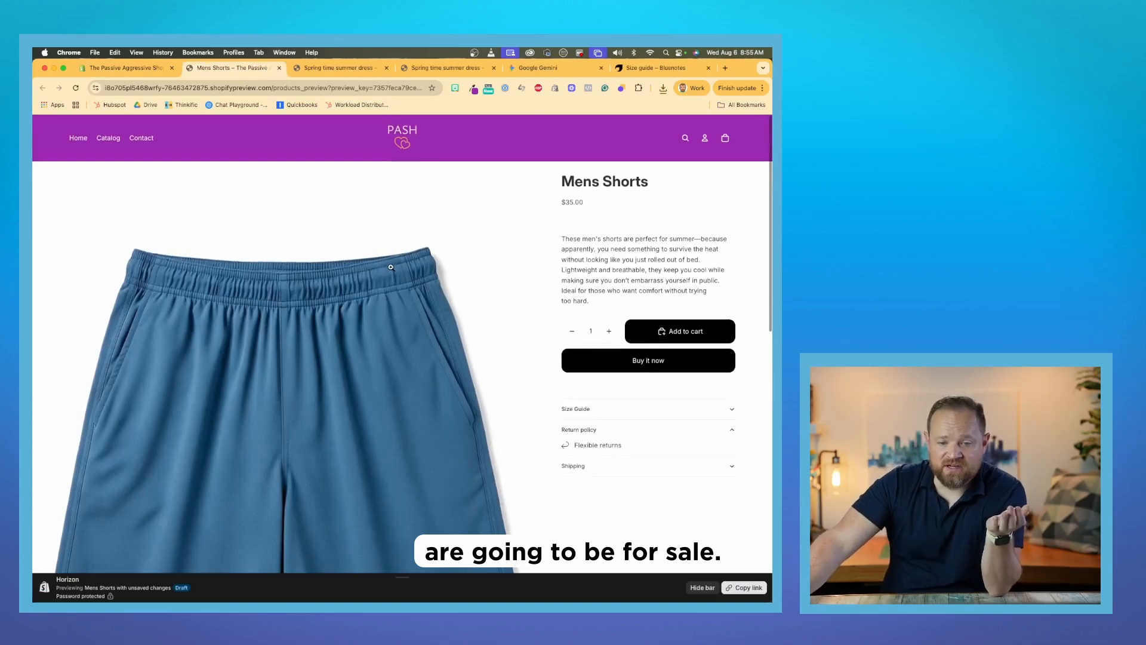
scroll(391, 268, down, 3)
click(625, 406)
scroll(633, 382, down, 5)
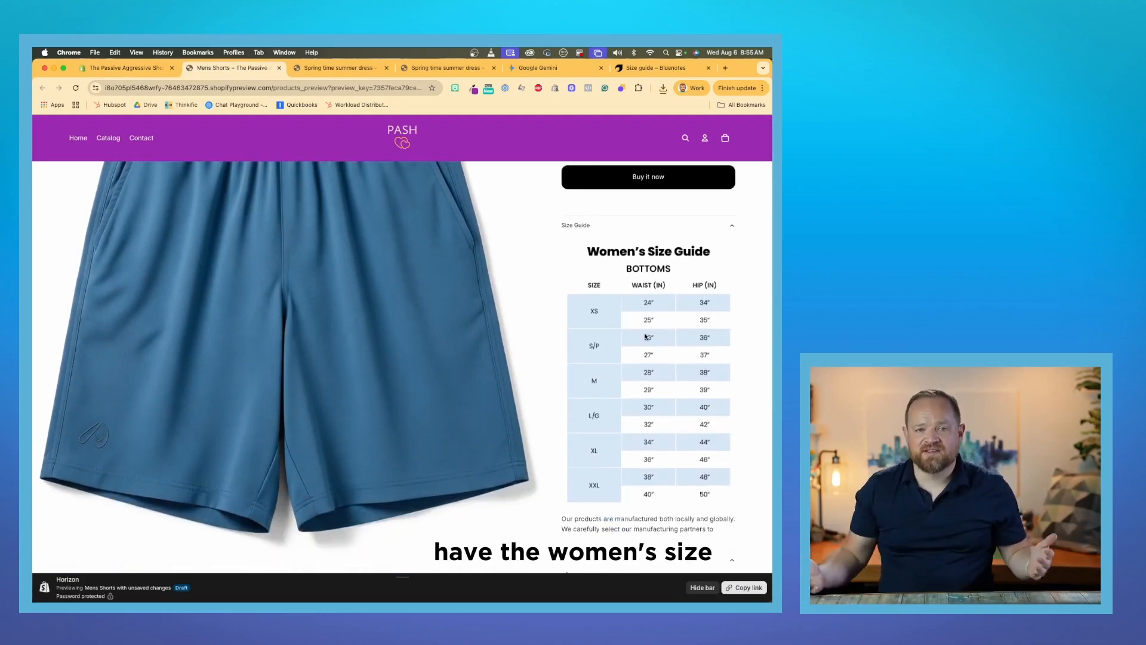
scroll(644, 326, up, 3)
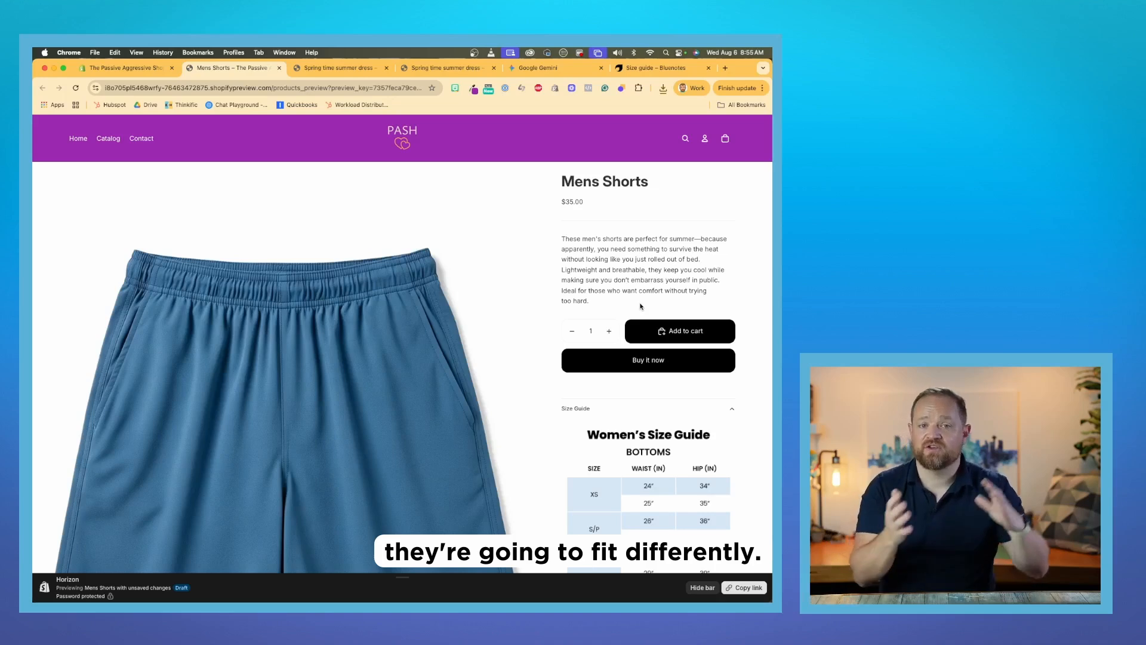
scroll(645, 364, down, 2)
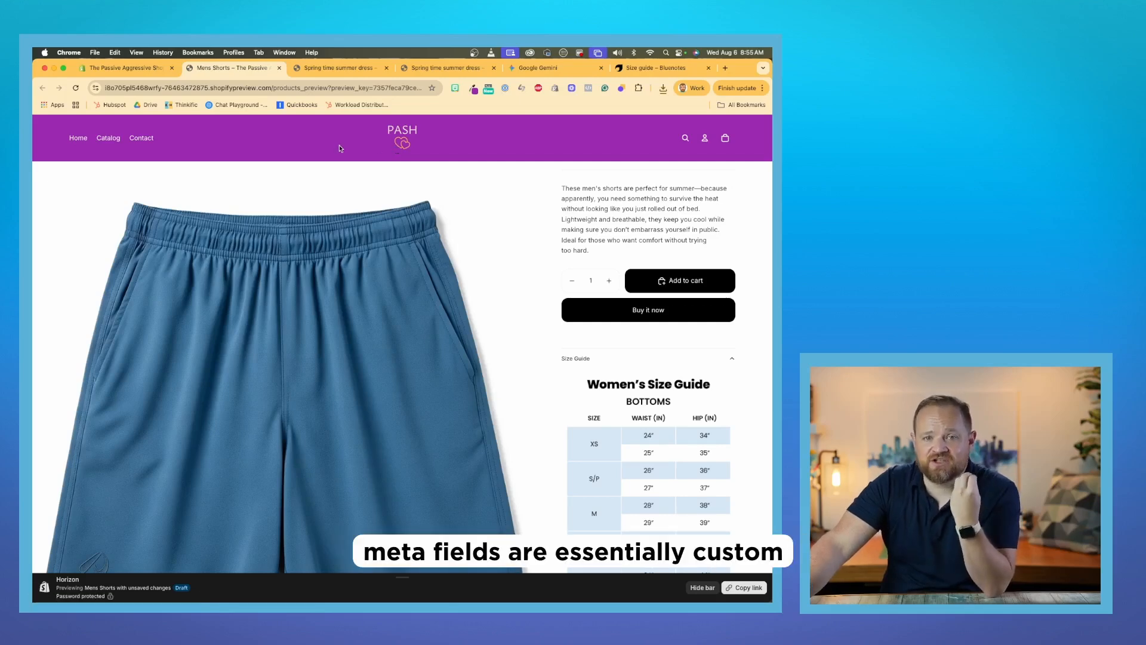
Step: Go back to the Shopify admin and open the store's Metafields and metaobjects settings
click(143, 70)
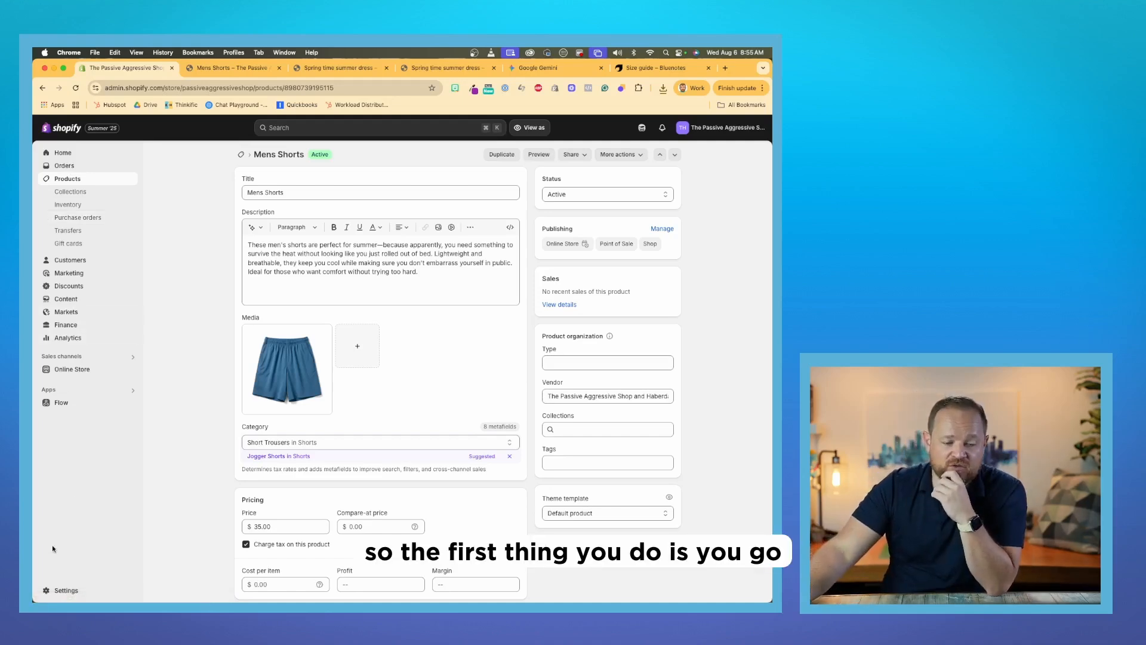
click(62, 590)
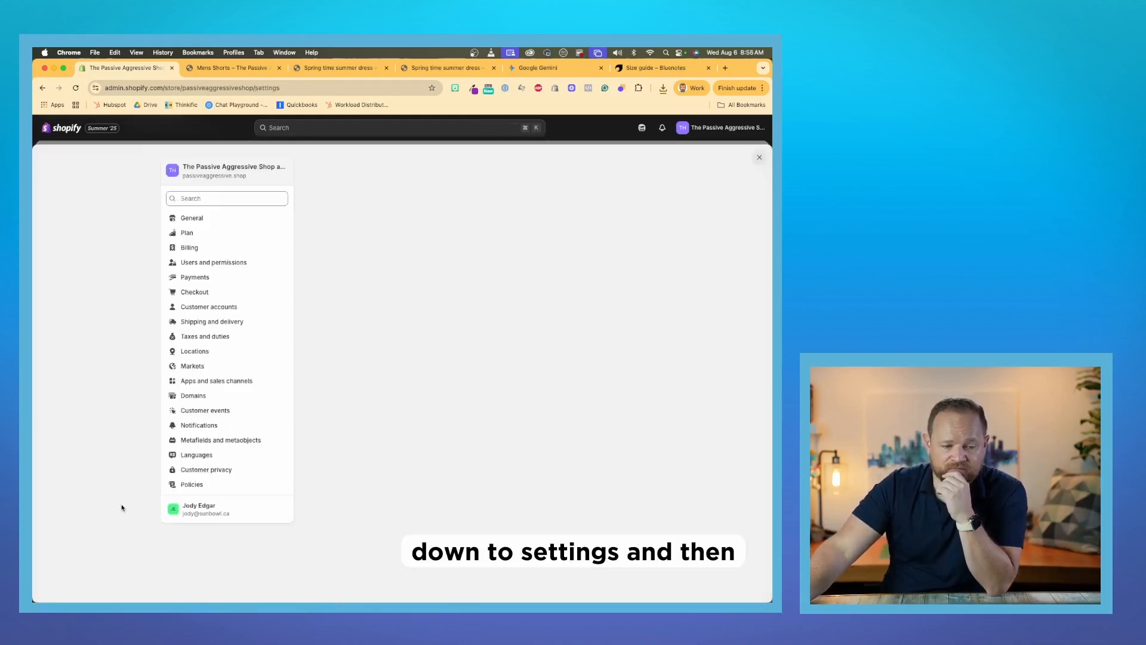
click(236, 442)
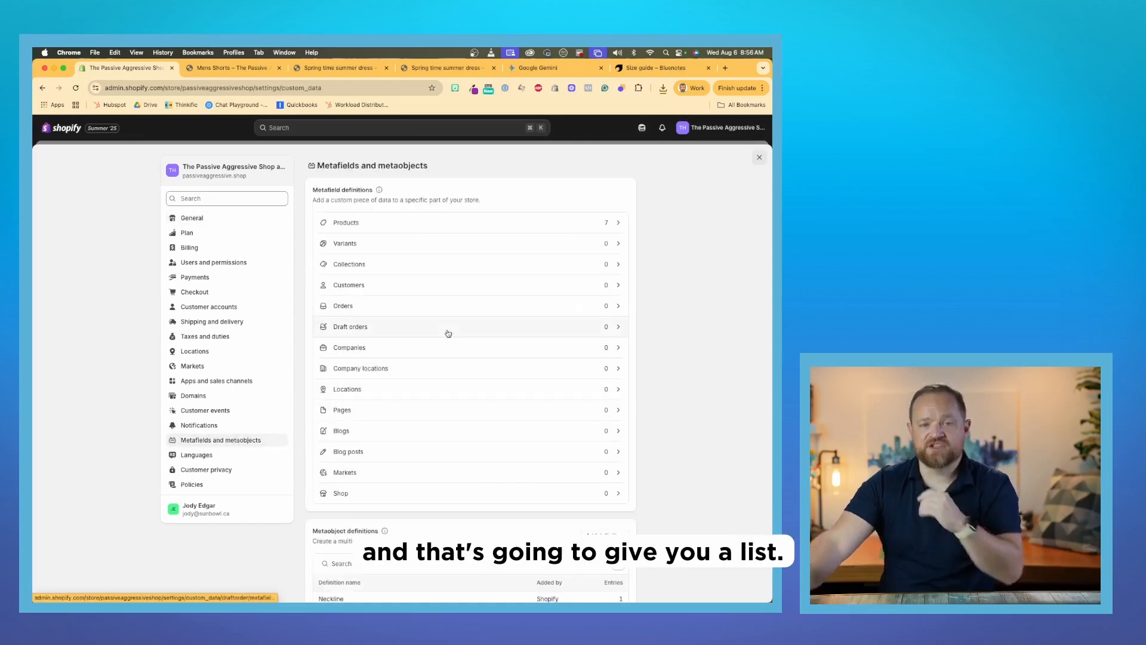
Step: Enlarge the page and look through the list of store areas that can have metafield definitions
key(super+equal)
key(super+equal)
key(super+equal)
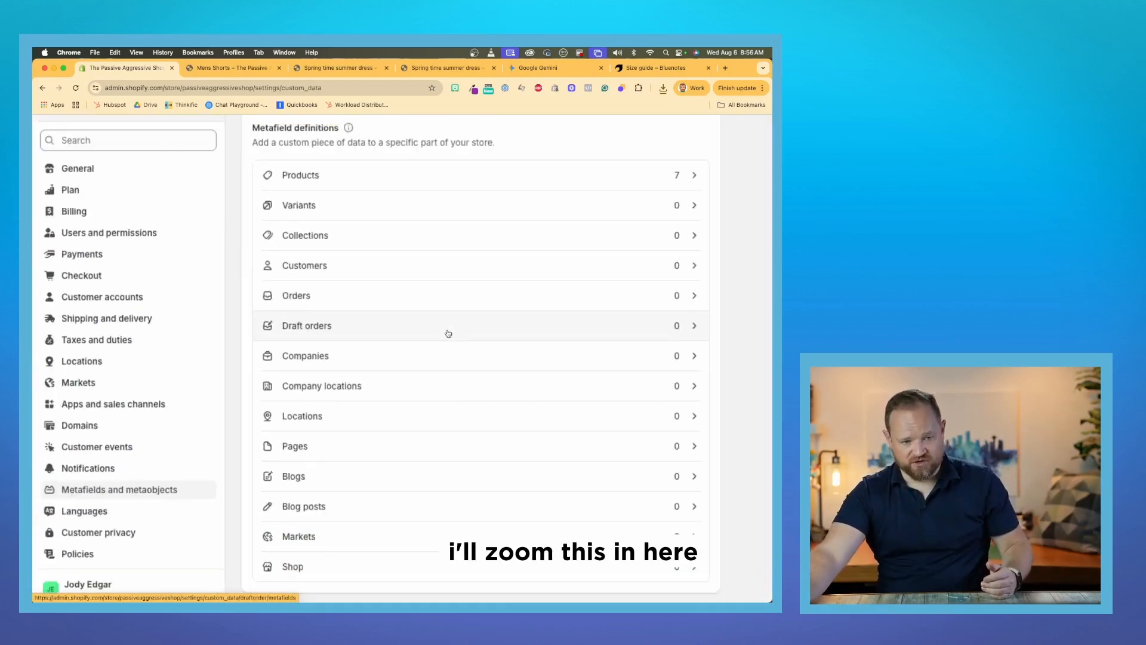
key(super+equal)
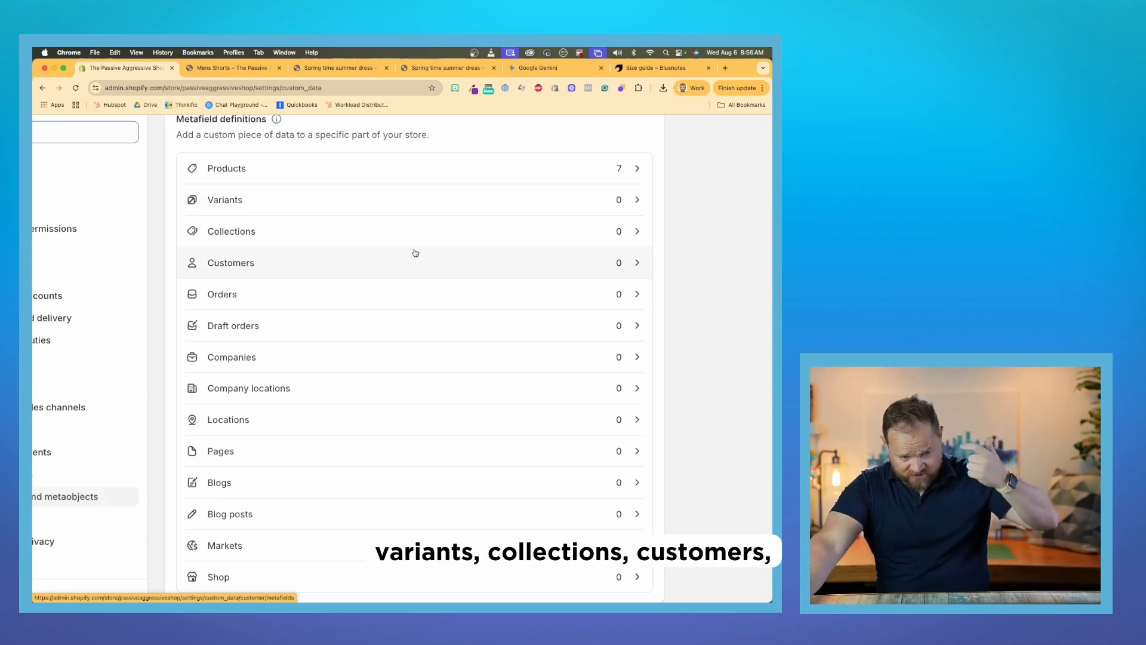
scroll(416, 252, down, 3)
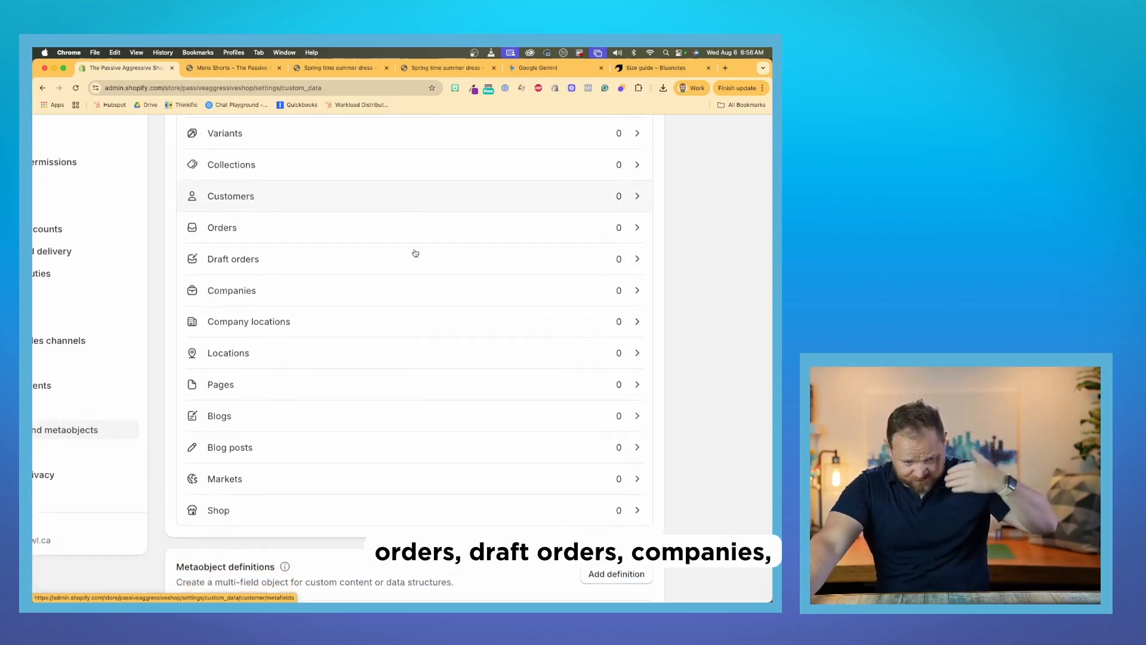
scroll(416, 253, down, 1)
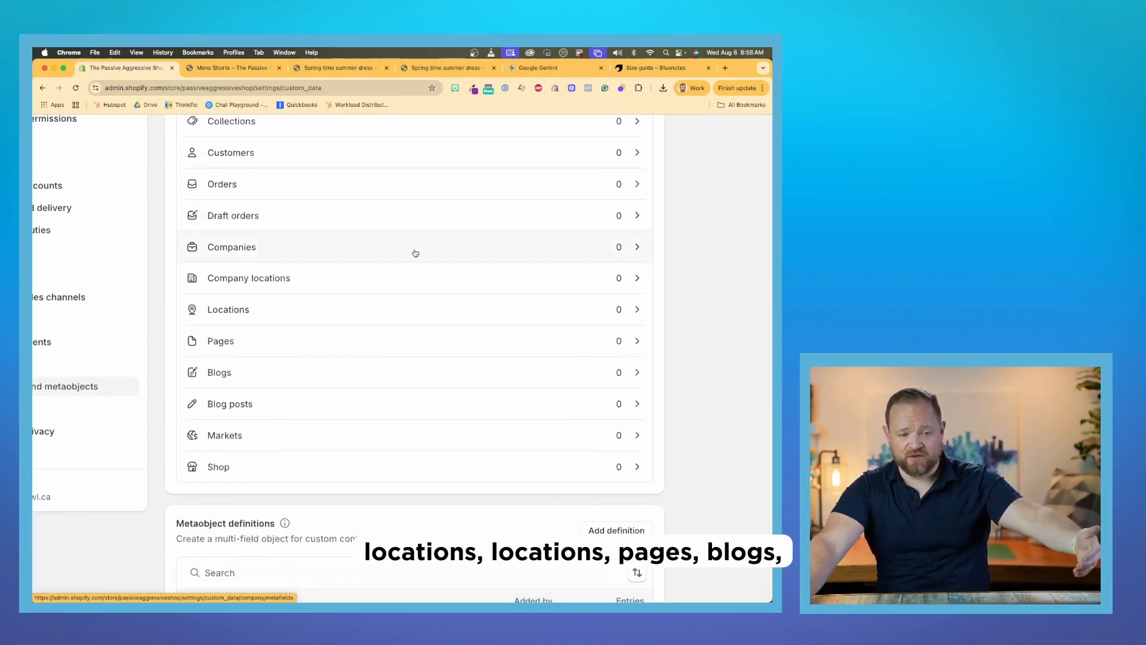
scroll(416, 252, down, 2)
scroll(415, 252, down, 2)
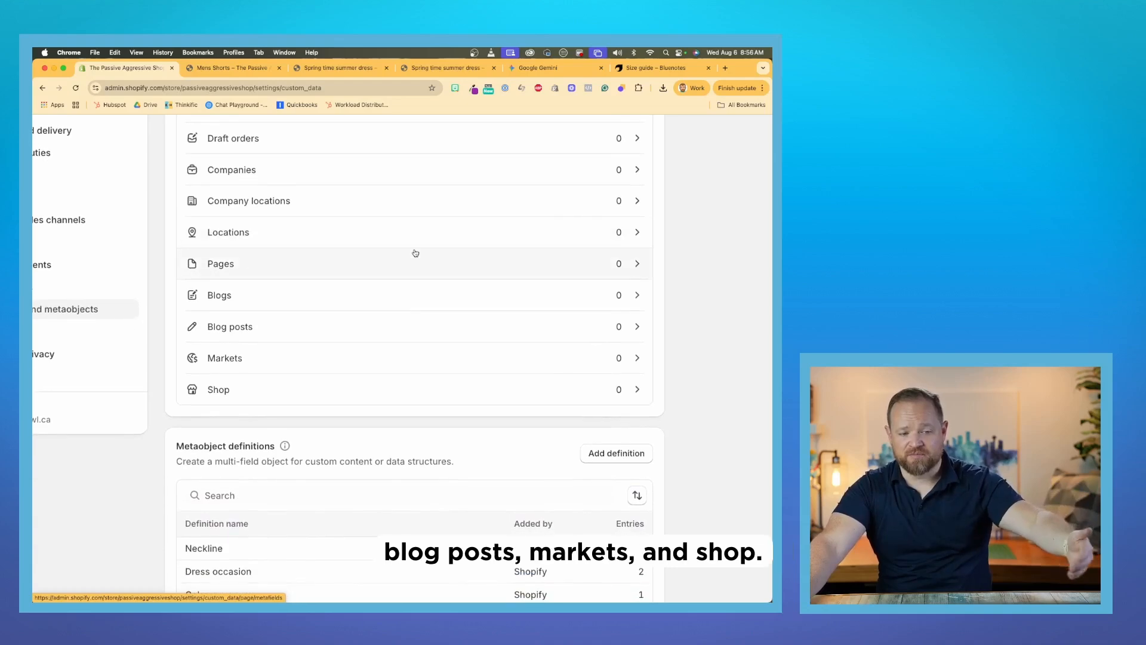
Step: Open the Products metafield definitions and start adding a new definition
scroll(416, 252, up, 3)
scroll(415, 253, up, 5)
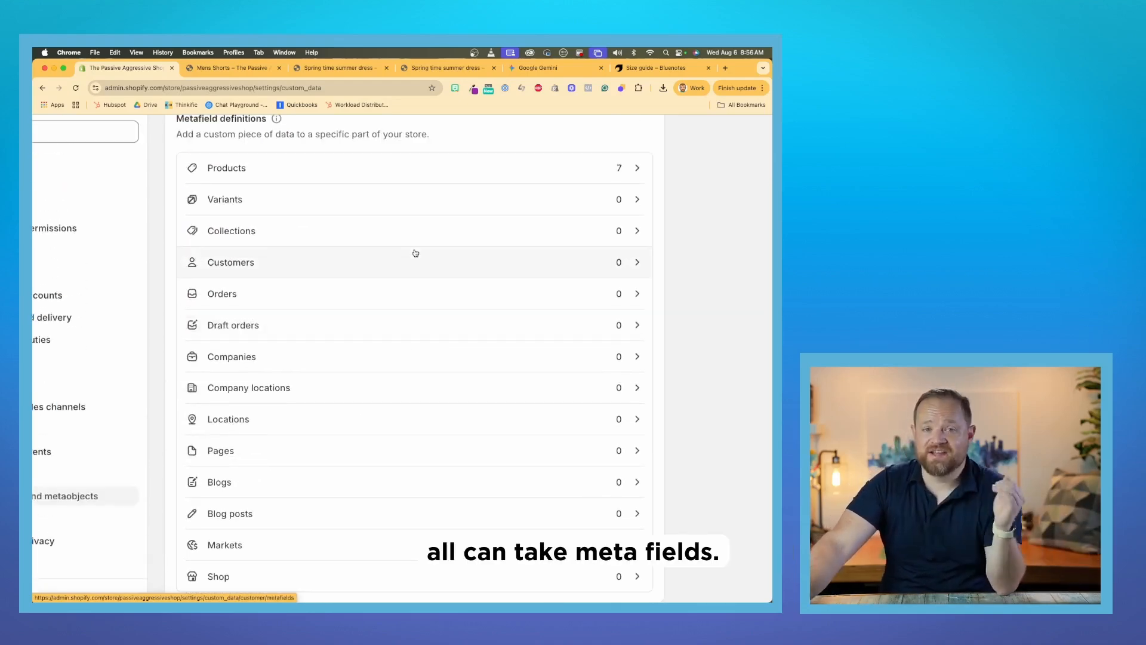
click(368, 173)
scroll(381, 224, up, 3)
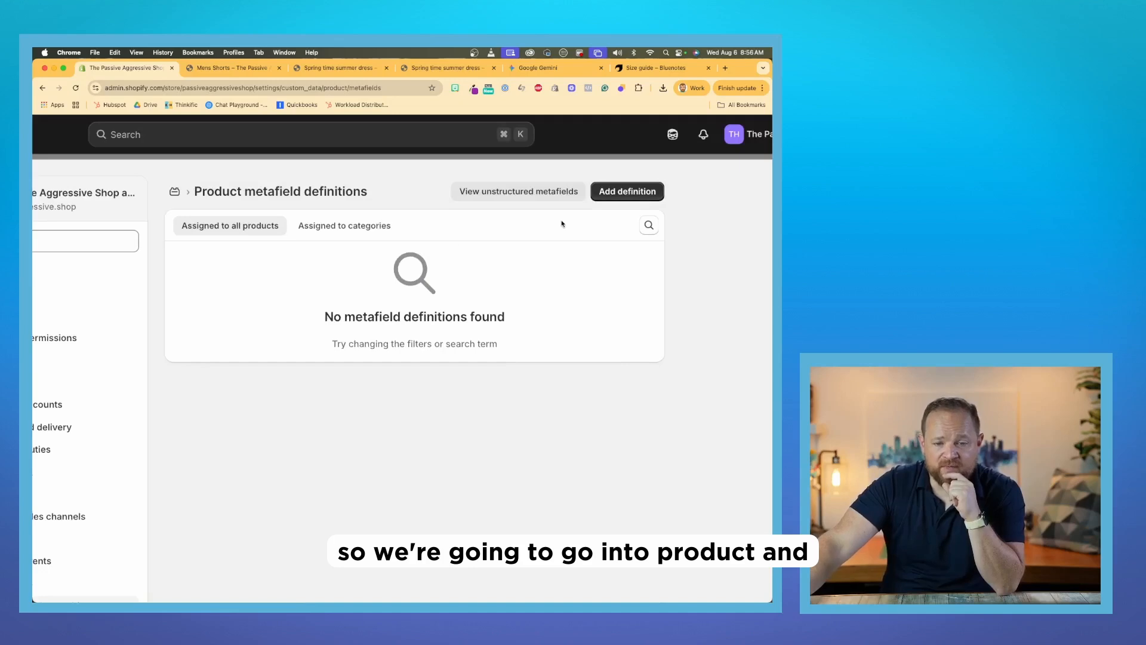
click(638, 190)
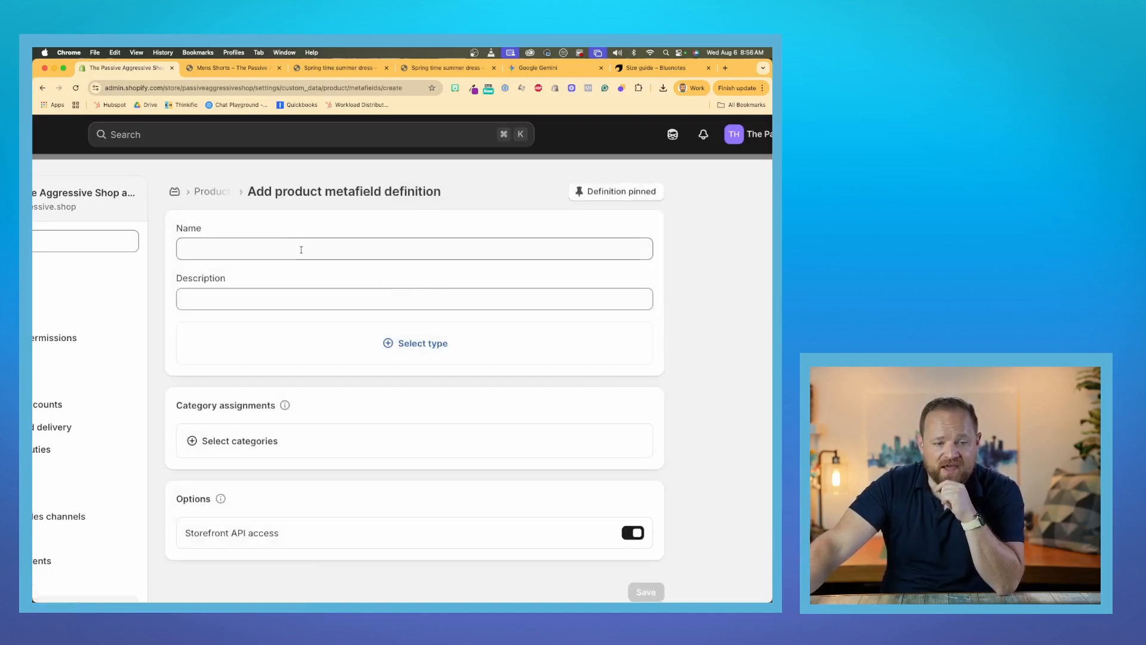
Step: Name the product metafield "size guide" and describe it as "Size Guide for Products"
click(287, 245)
text(size guide)
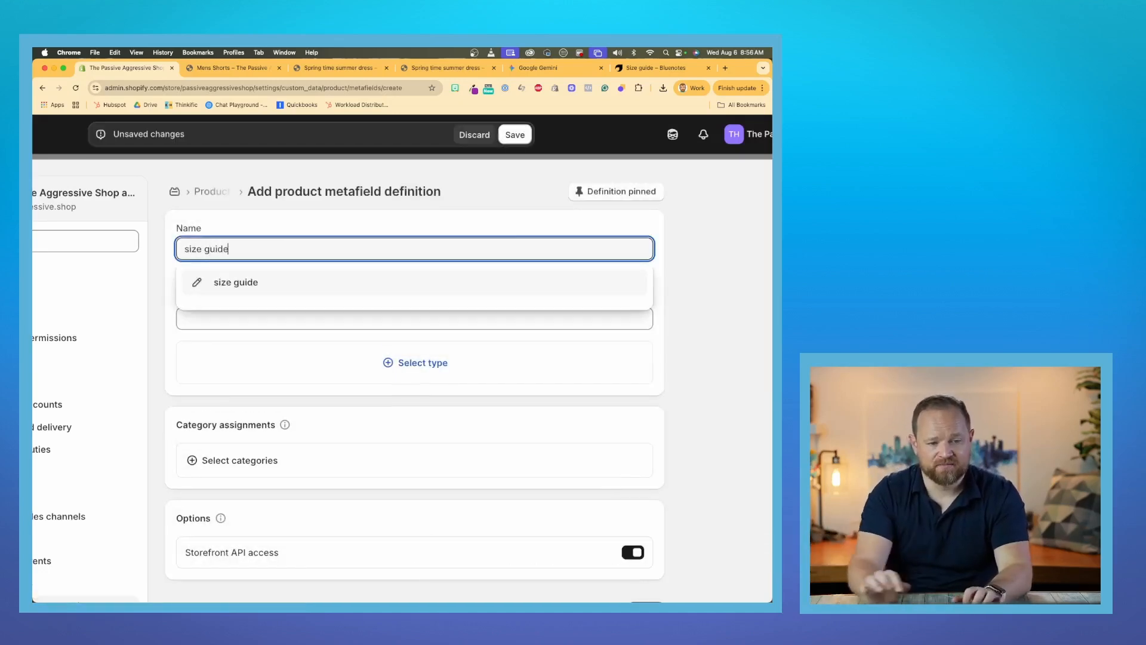
click(304, 286)
click(274, 315)
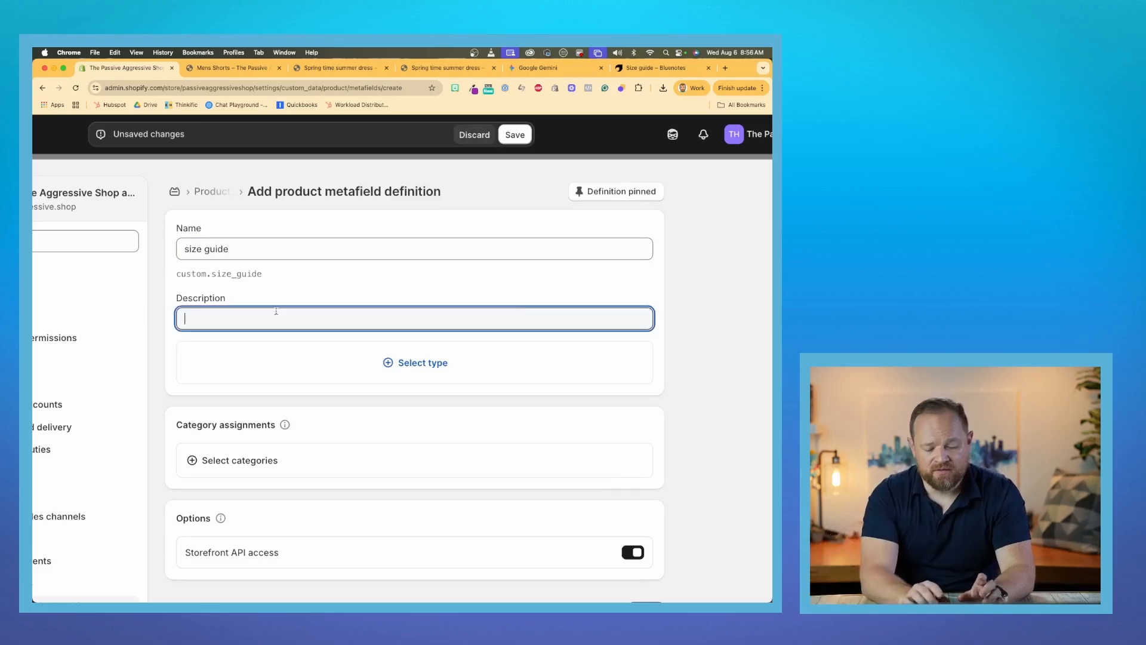
text(Size Guide for P)
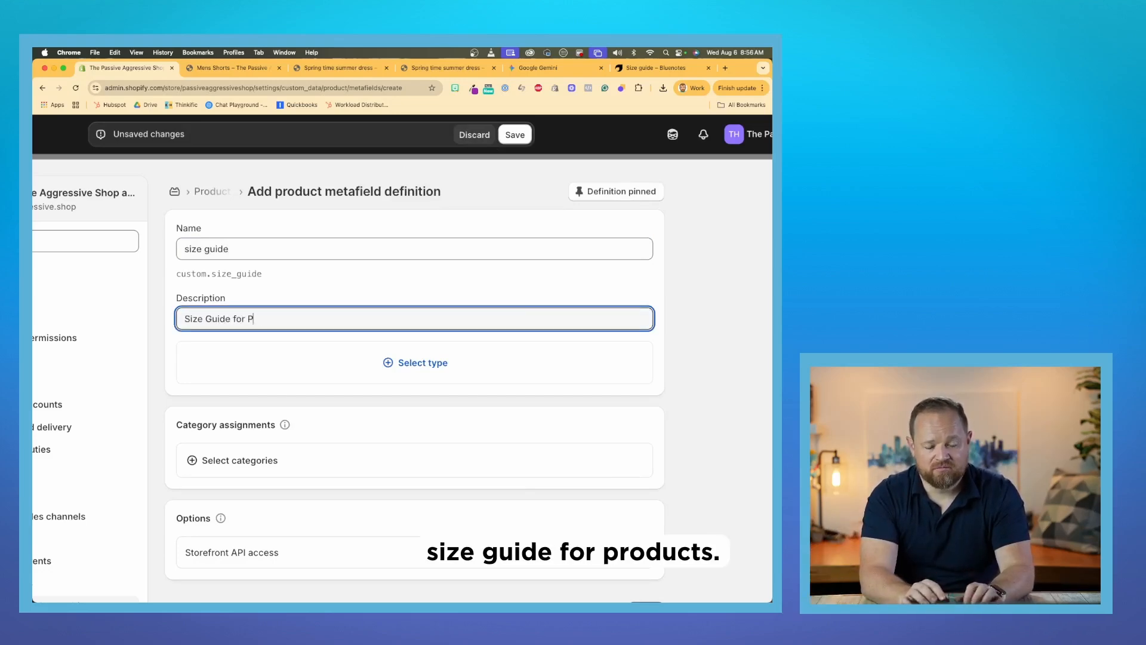
text(roducts)
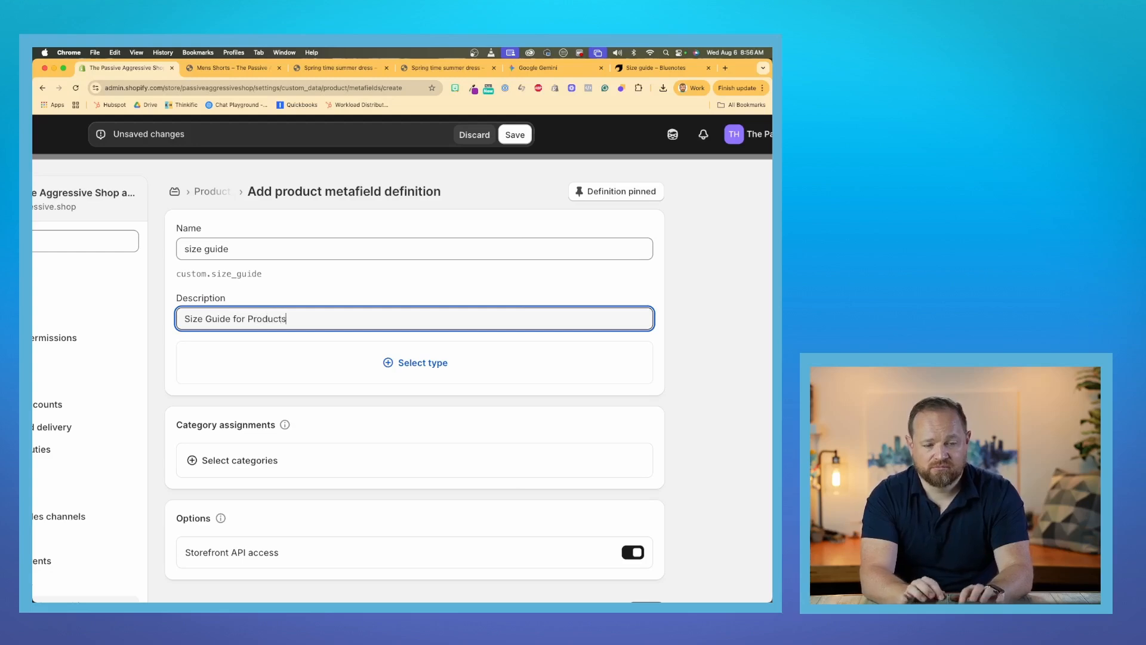
Step: Choose File as the size guide metafield's type, keeping it at one file
click(436, 378)
scroll(486, 404, down, 3)
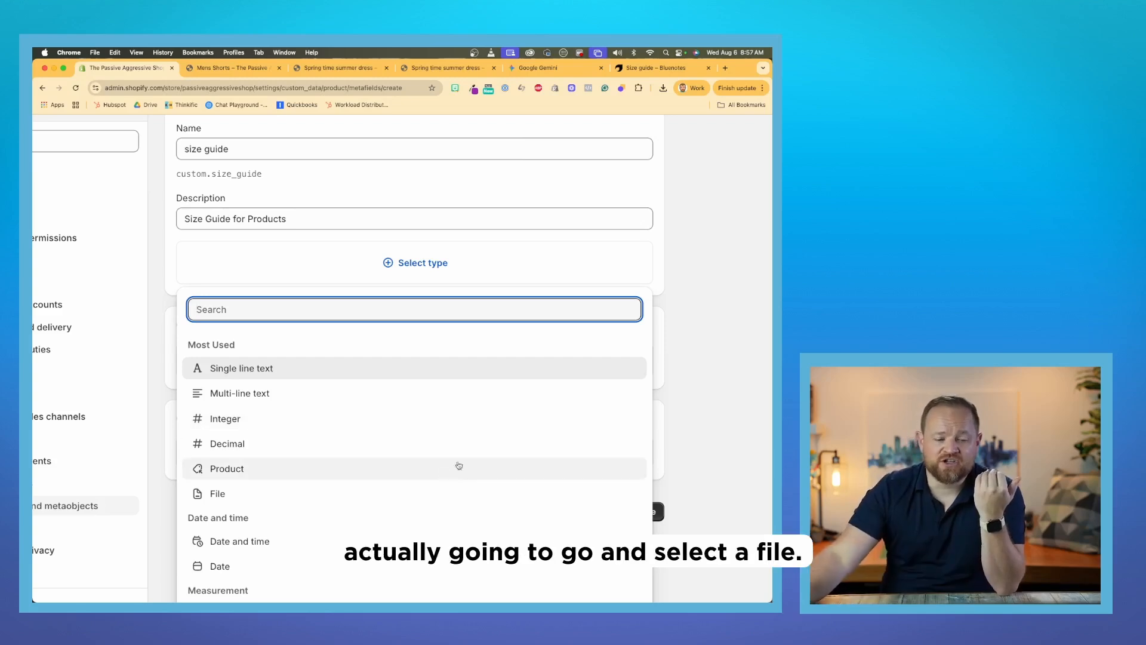
click(435, 493)
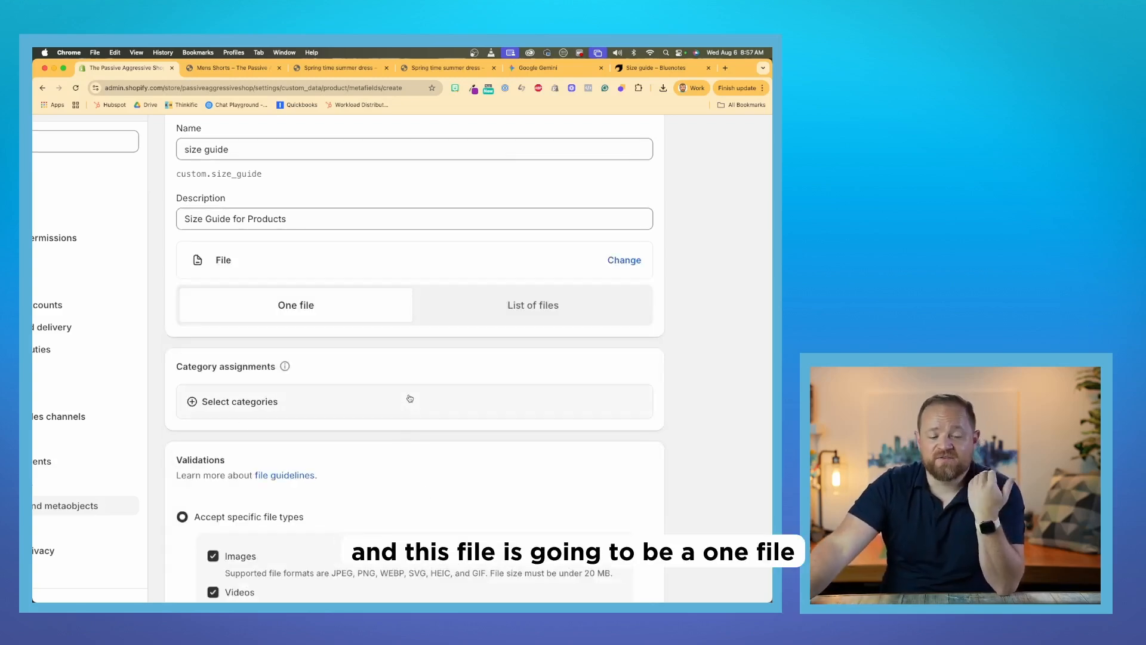
scroll(425, 328, up, 2)
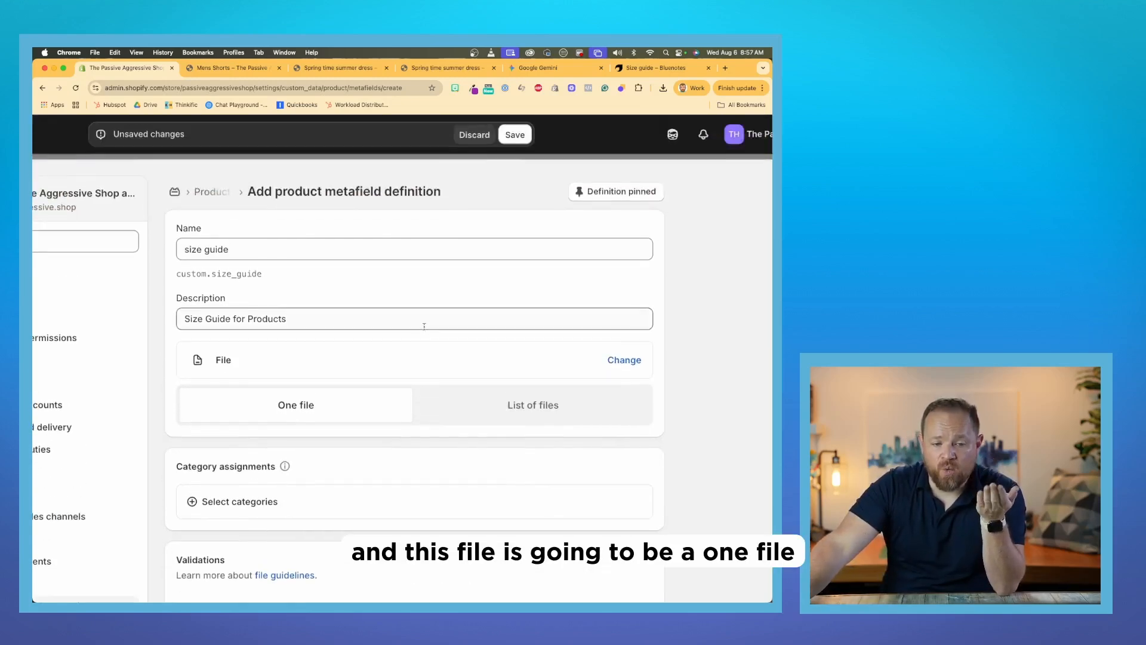
Step: Restrict the metafield's accepted file types to images by excluding videos, and save the definition
scroll(413, 372, down, 2)
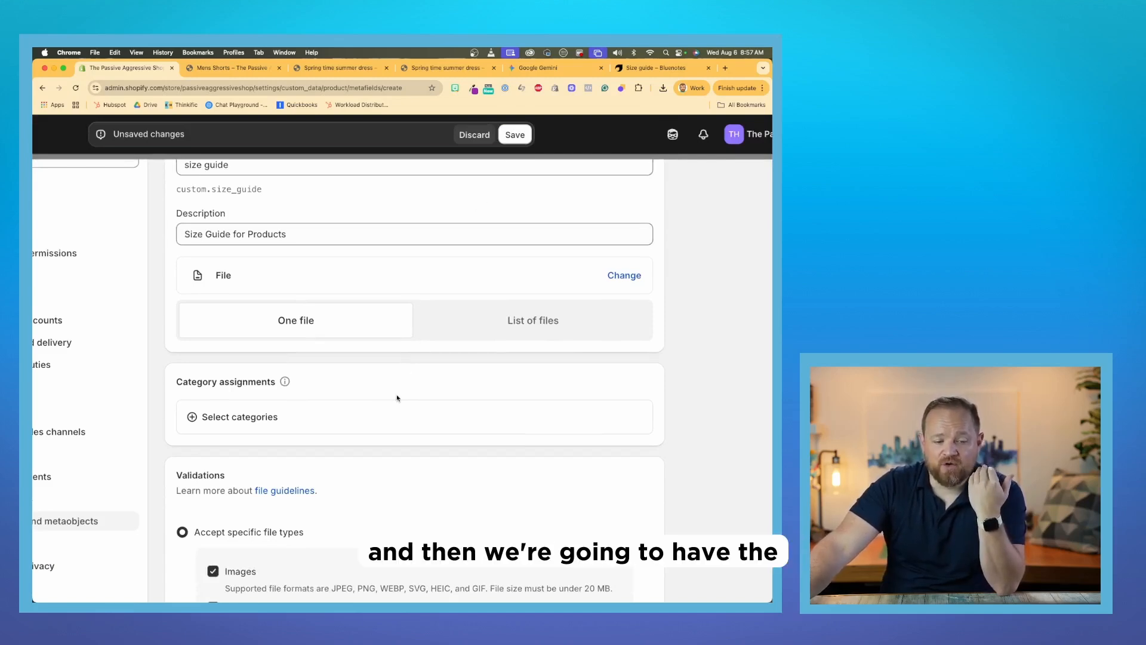
scroll(398, 398, down, 2)
scroll(382, 399, down, 1)
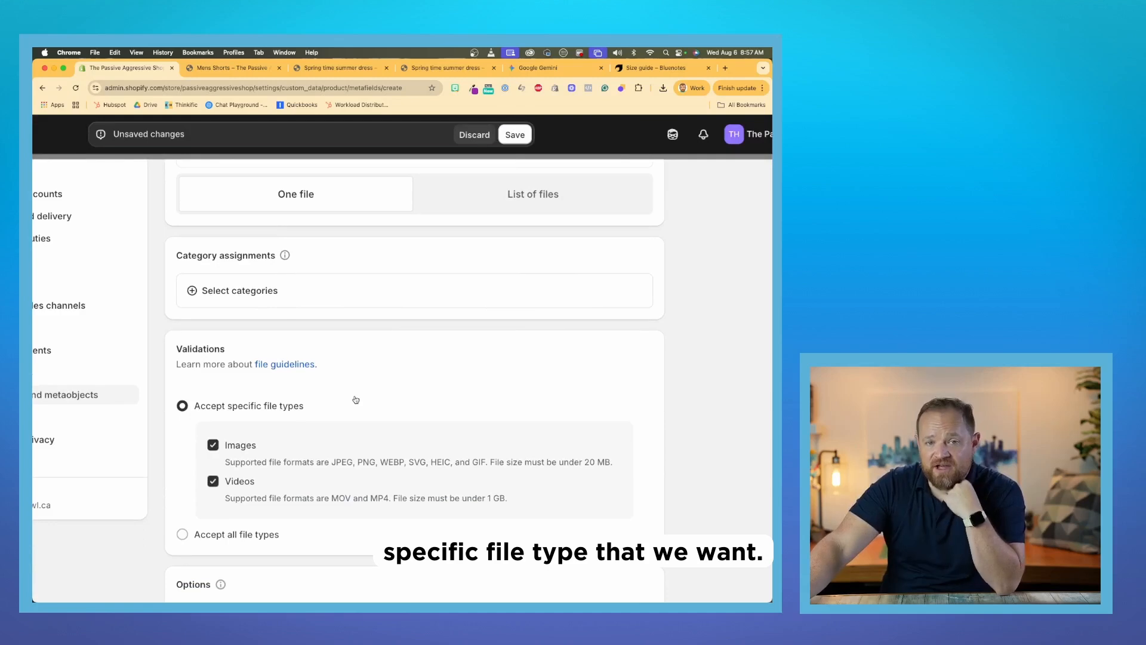
click(216, 481)
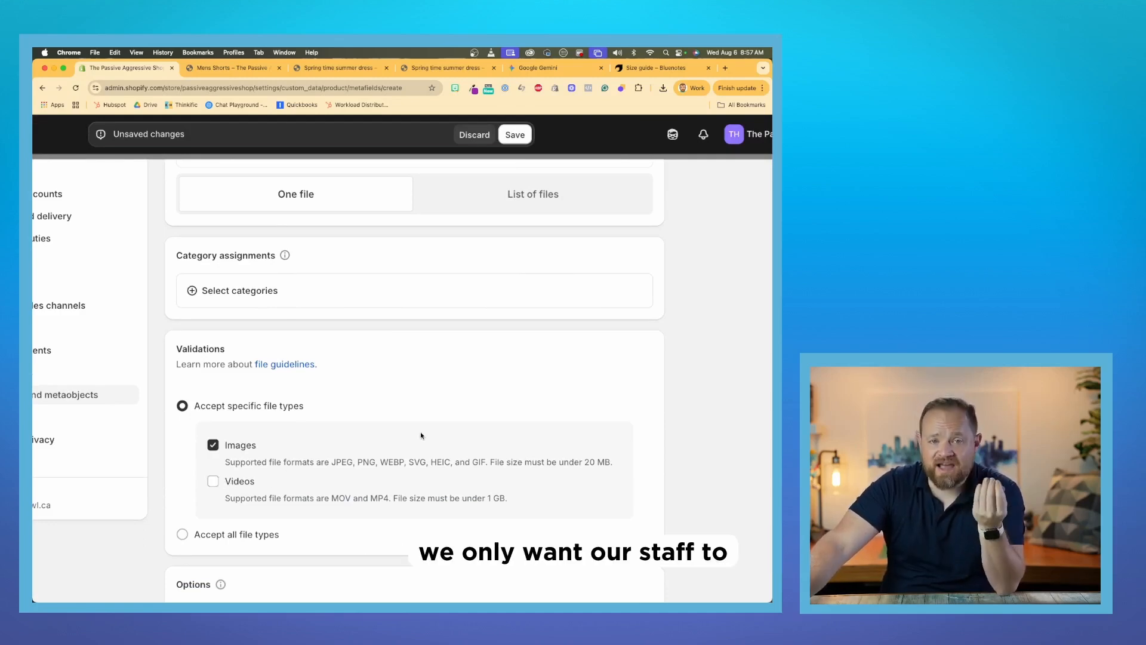
scroll(422, 435, down, 1)
scroll(421, 435, down, 3)
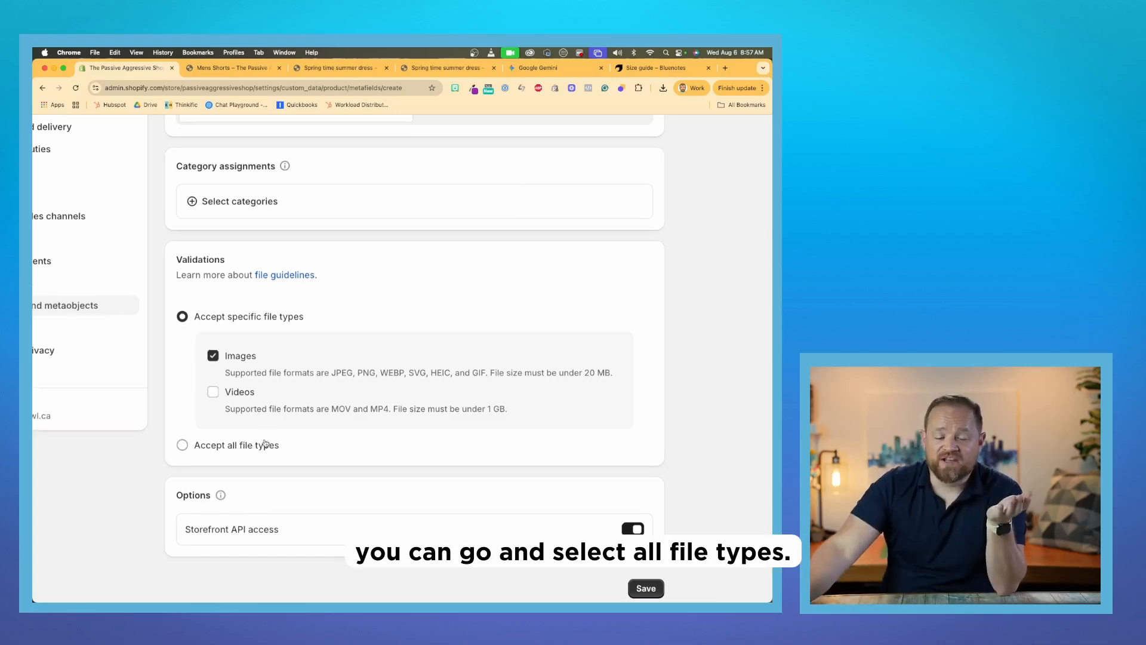
scroll(478, 434, down, 1)
scroll(478, 434, up, 2)
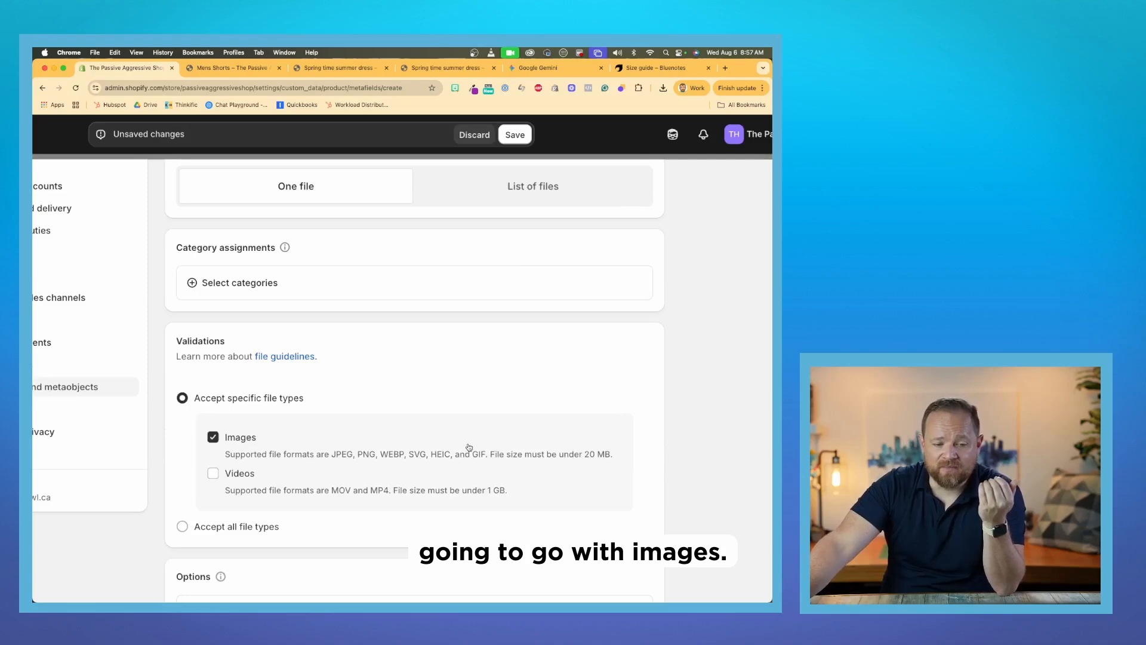
click(515, 134)
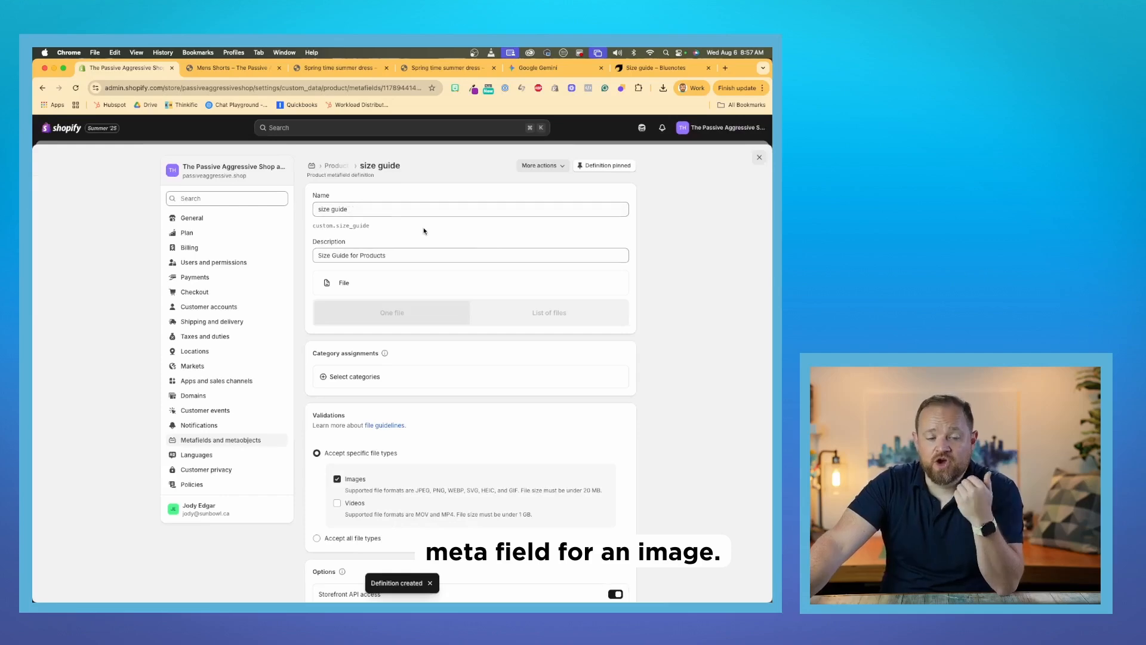
Step: Leave the settings and open the Spring time summer dress product at its product metafields
click(758, 157)
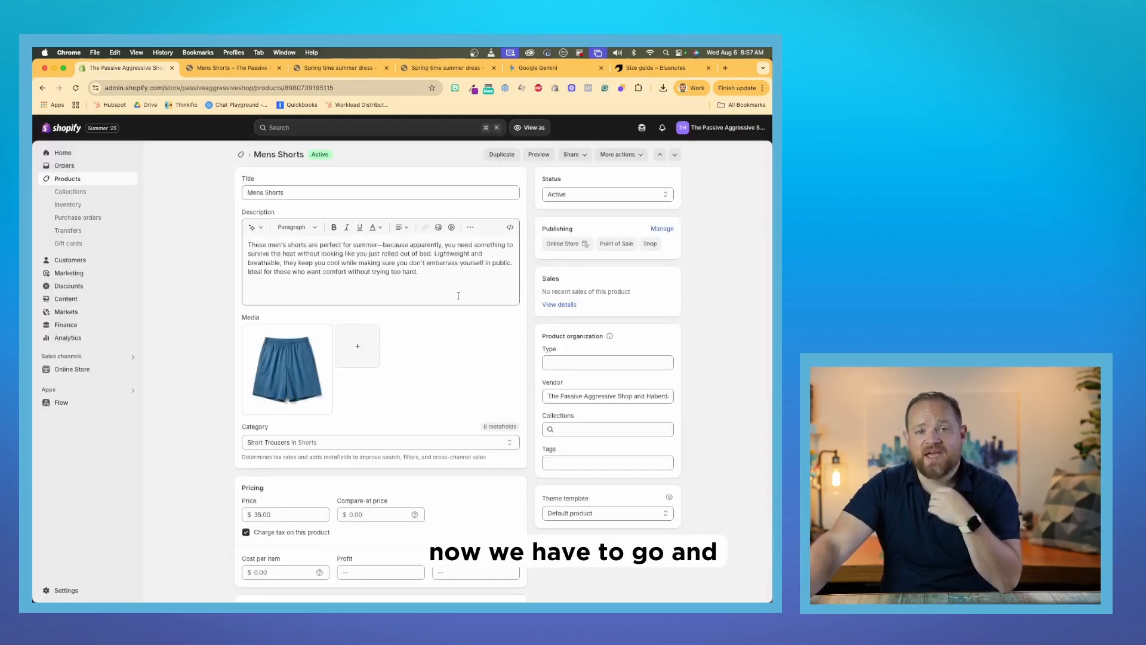
click(242, 154)
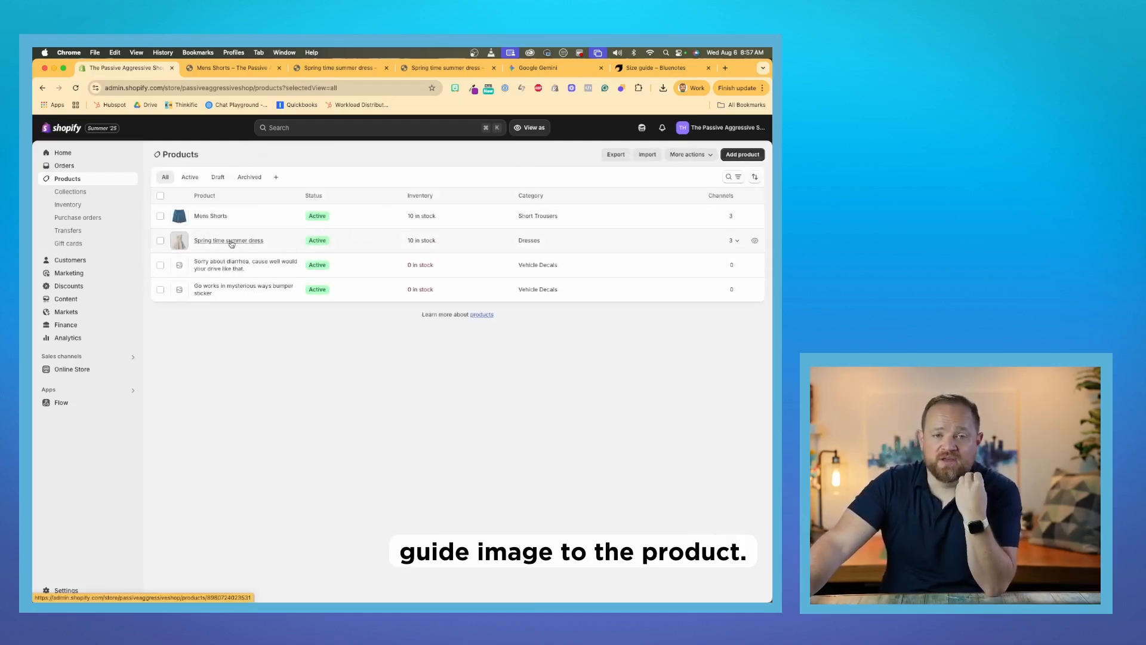
click(231, 240)
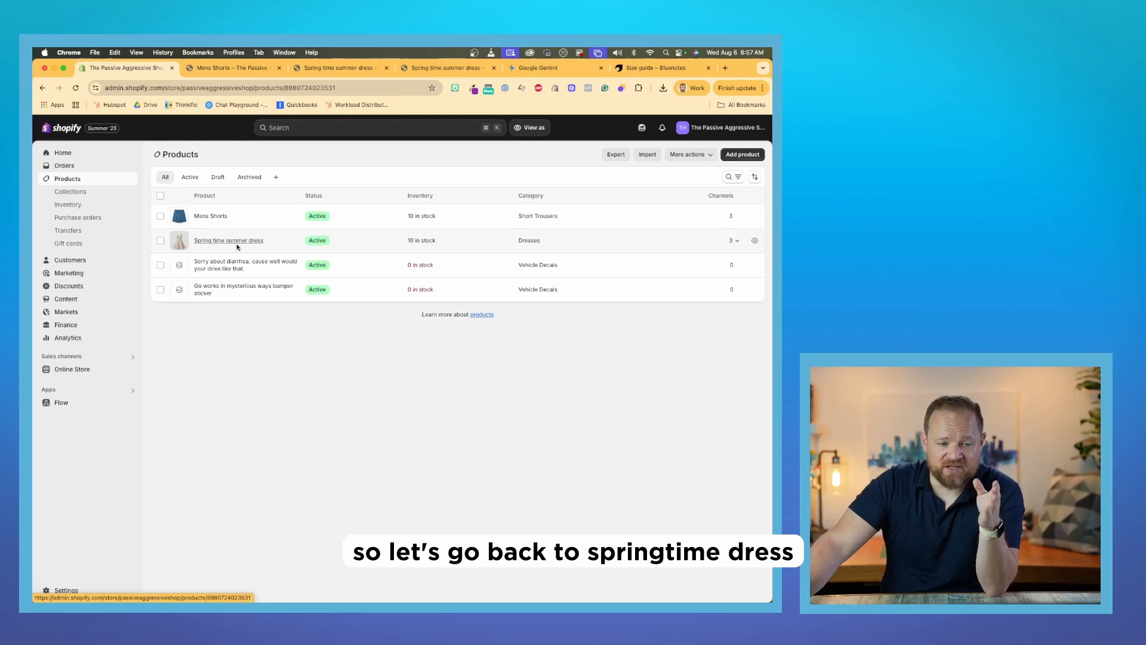
scroll(378, 299, down, 10)
scroll(380, 301, down, 3)
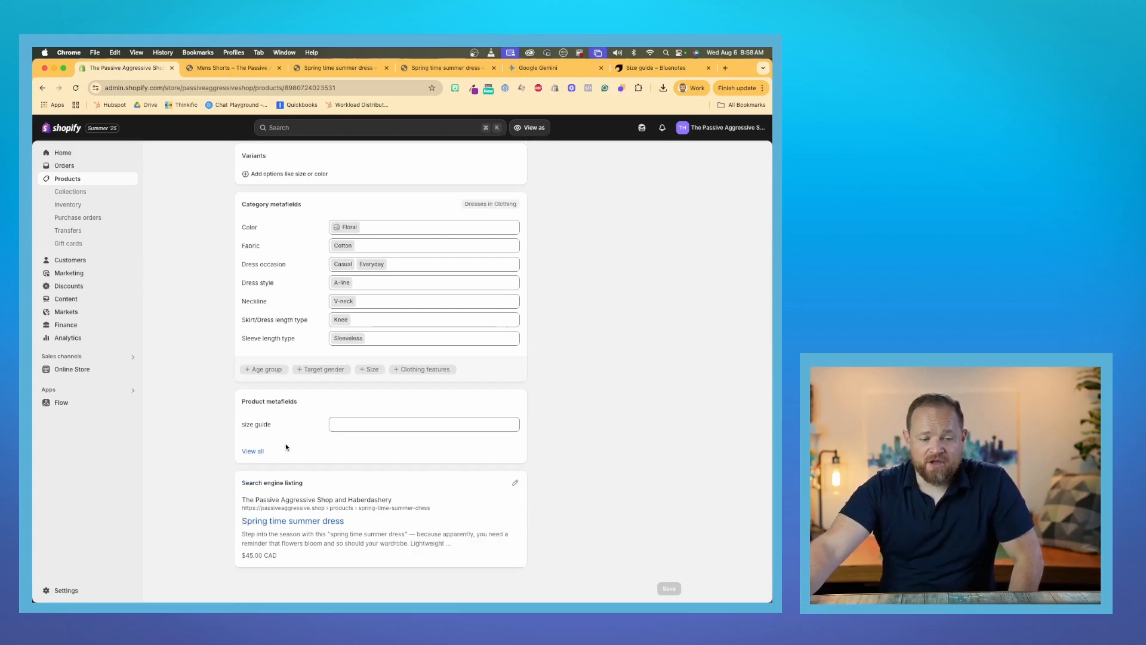
Step: Assign the existing sizeguide WEBP image to the dress's size guide metafield and save the product
scroll(287, 447, up, 5)
scroll(287, 446, right, 1)
click(367, 412)
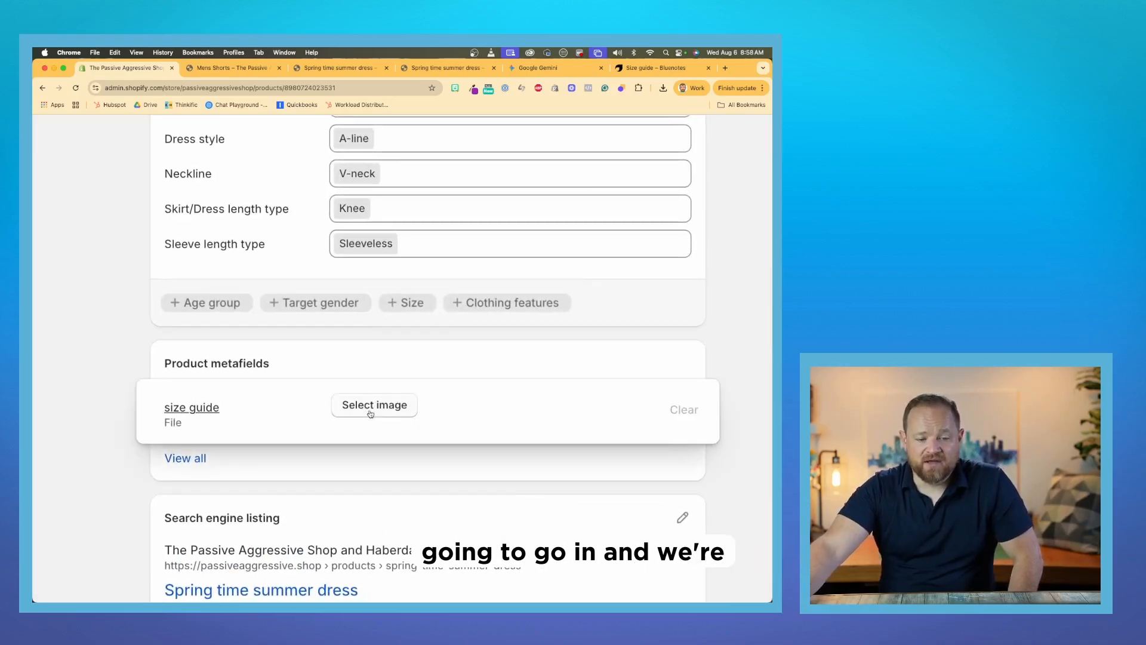
click(367, 406)
click(240, 259)
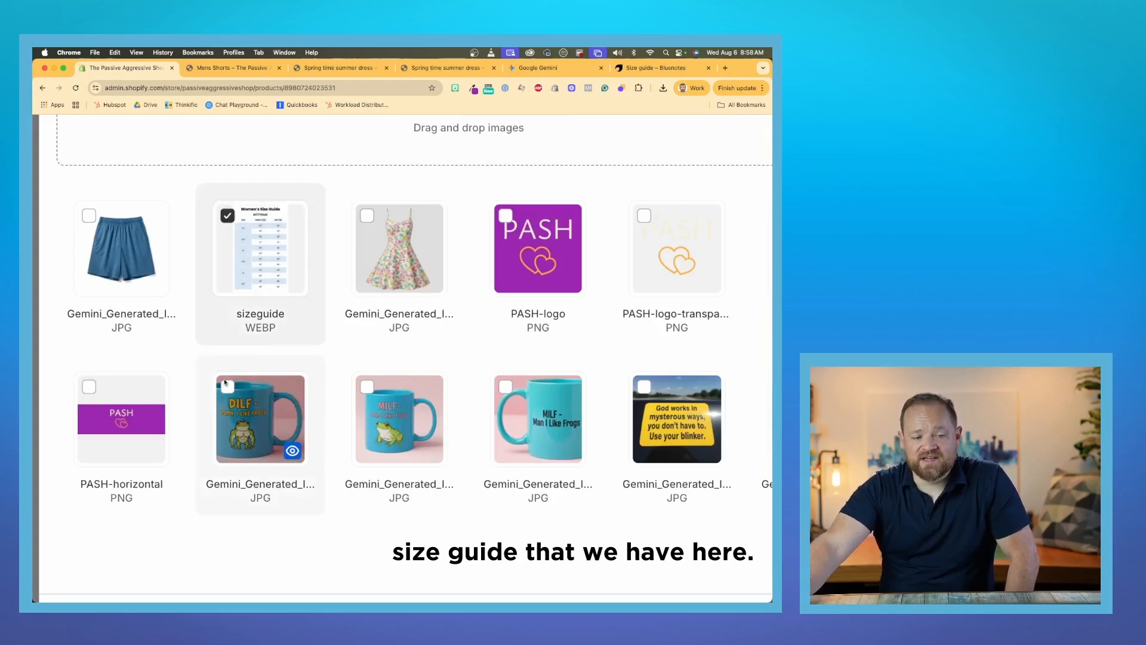
scroll(253, 342, down, 5)
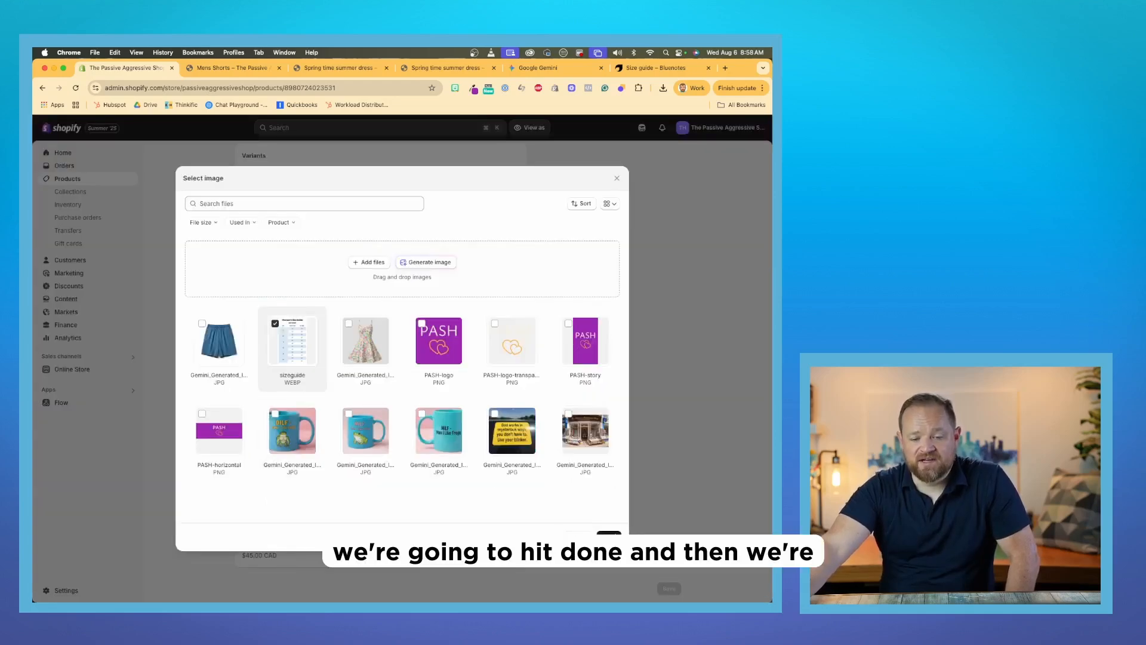
click(609, 537)
click(538, 128)
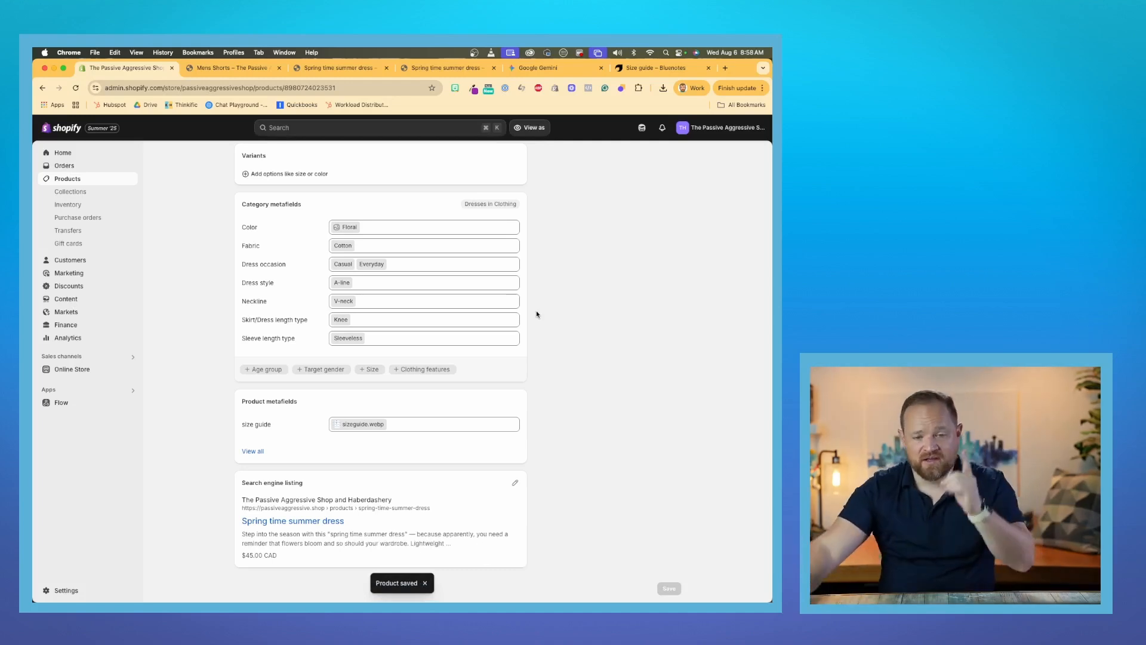
Step: Switch to the Bluenotes browser tab, load google.com there and search for "mens shorts size guide"
click(638, 70)
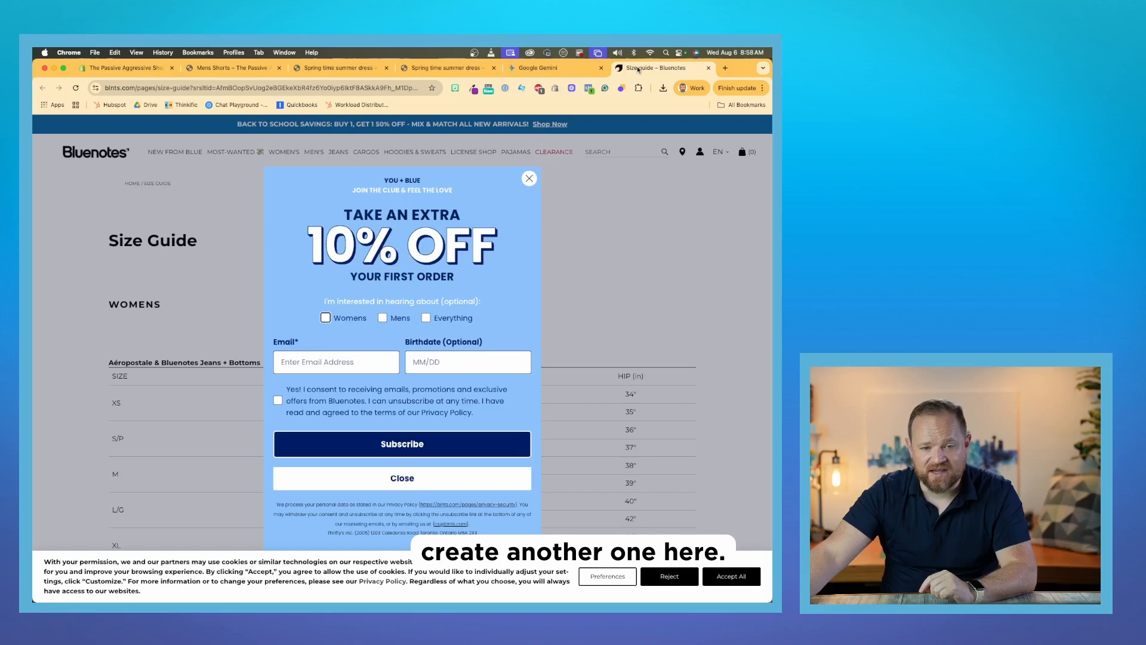
click(324, 83)
text(googlem)
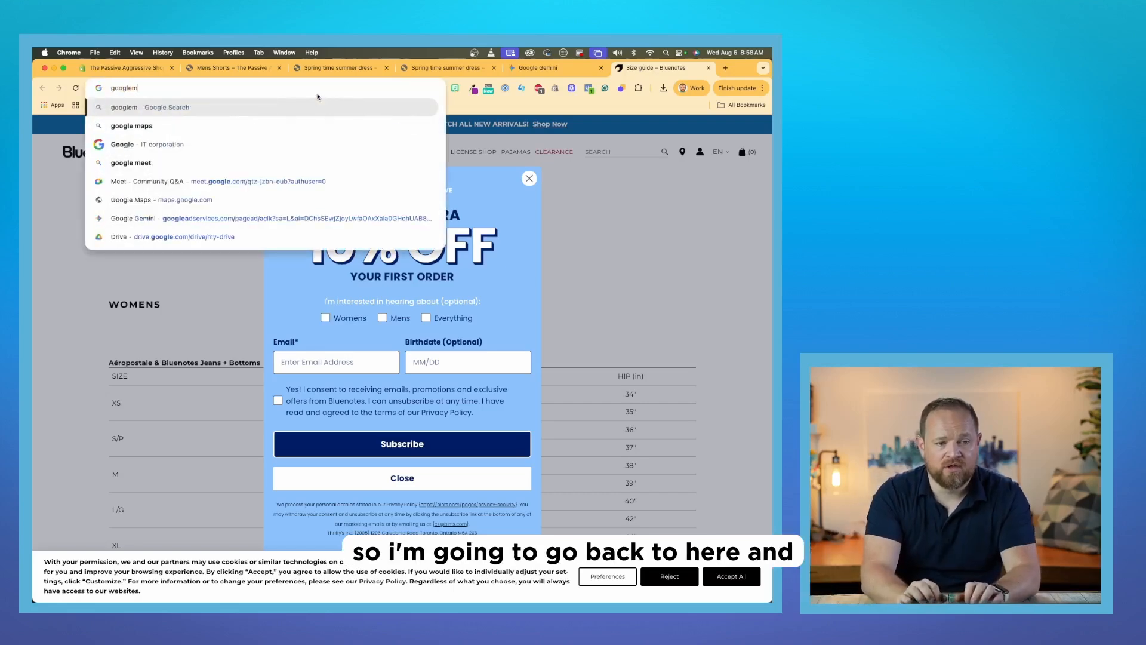
key(BackSpace)
text(.com)
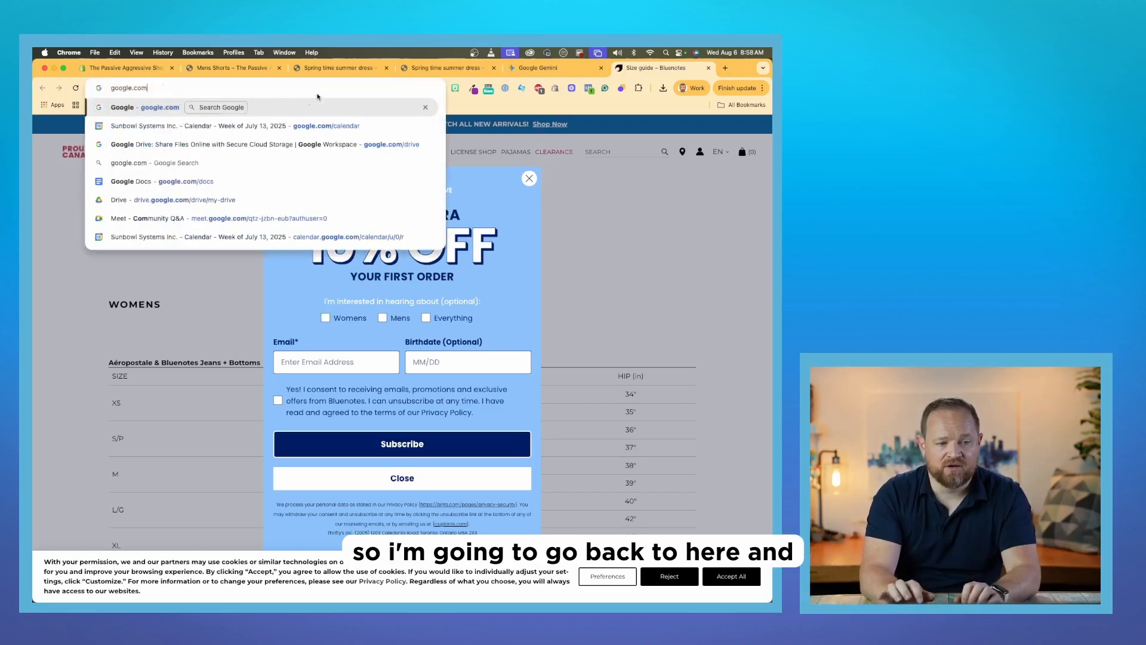
key(Return)
text(mens shorts si)
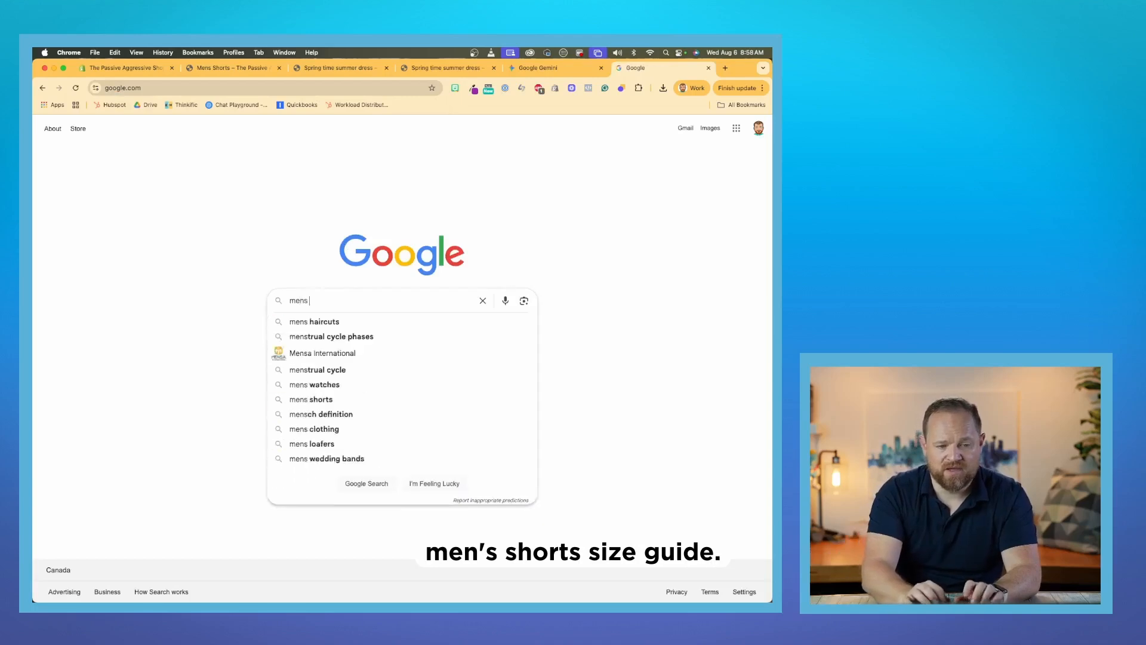
text(guide)
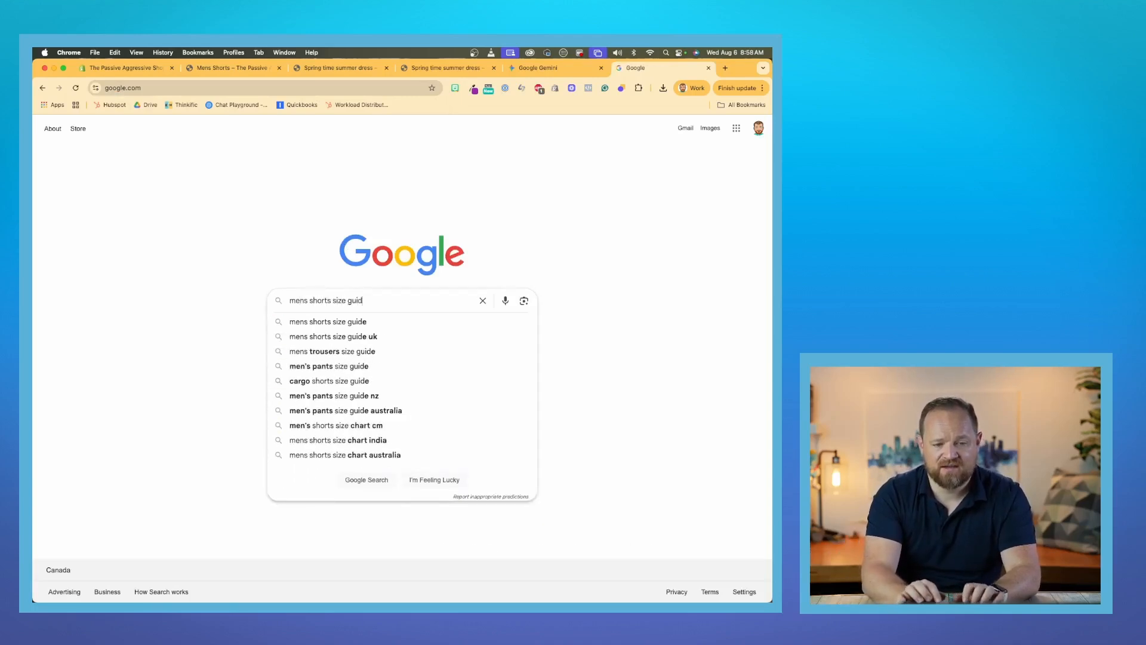
key(Return)
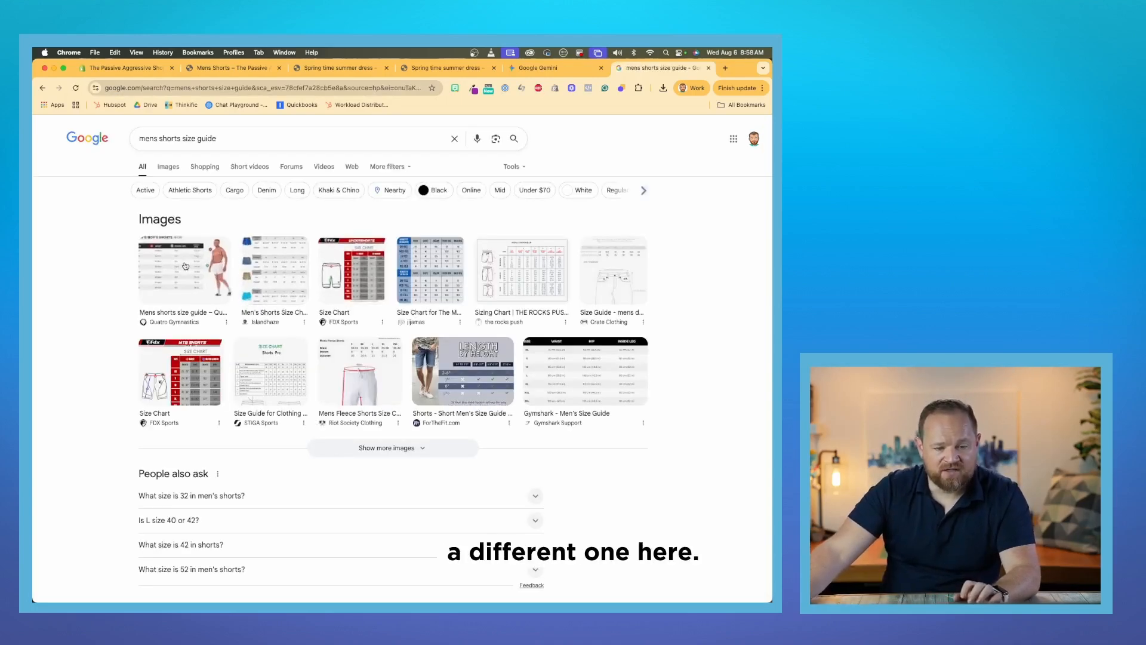
Step: Open the Quatro Gymnastics men's shorts size guide from the image results and save the image to Downloads
scroll(385, 294, down, 1)
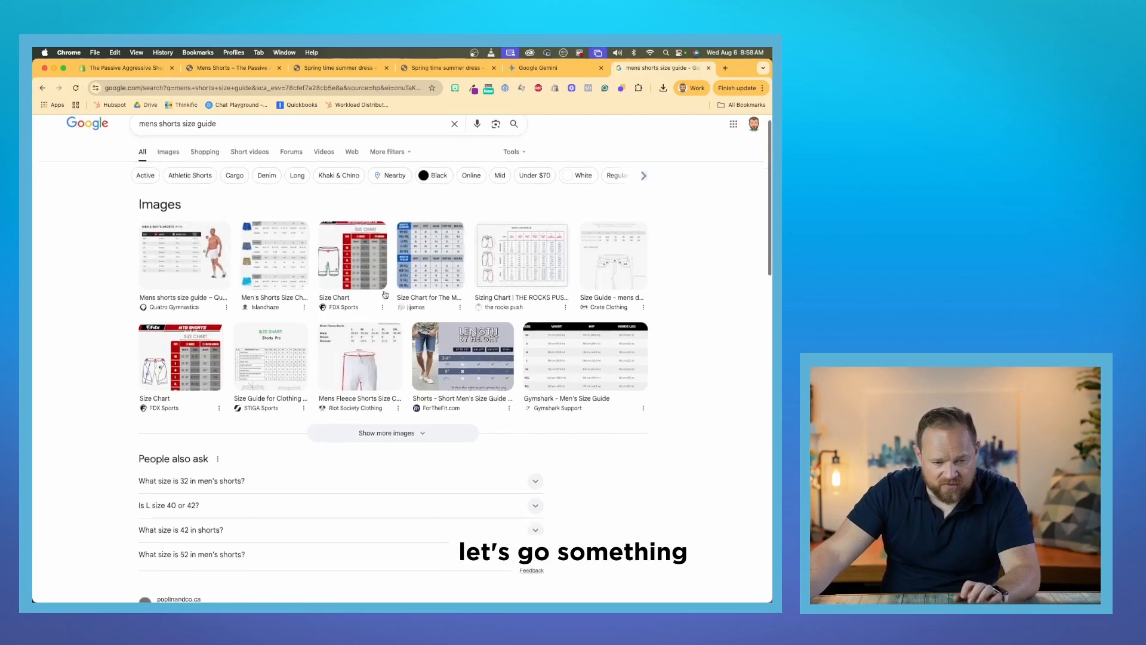
scroll(385, 294, up, 1)
click(193, 261)
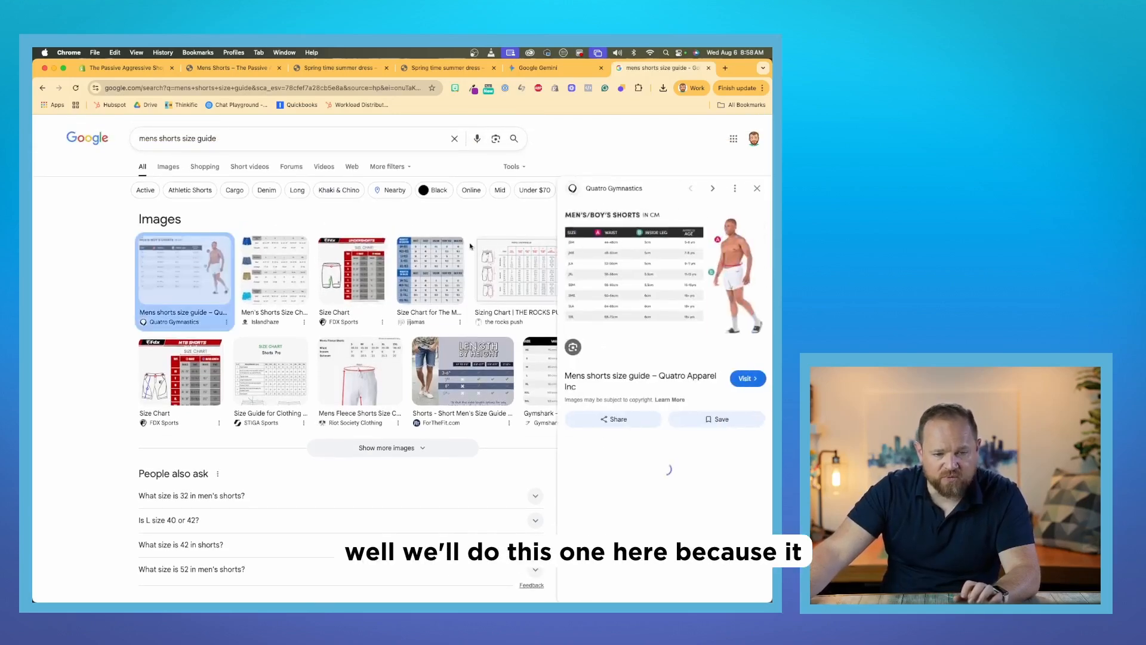
right_click(679, 260)
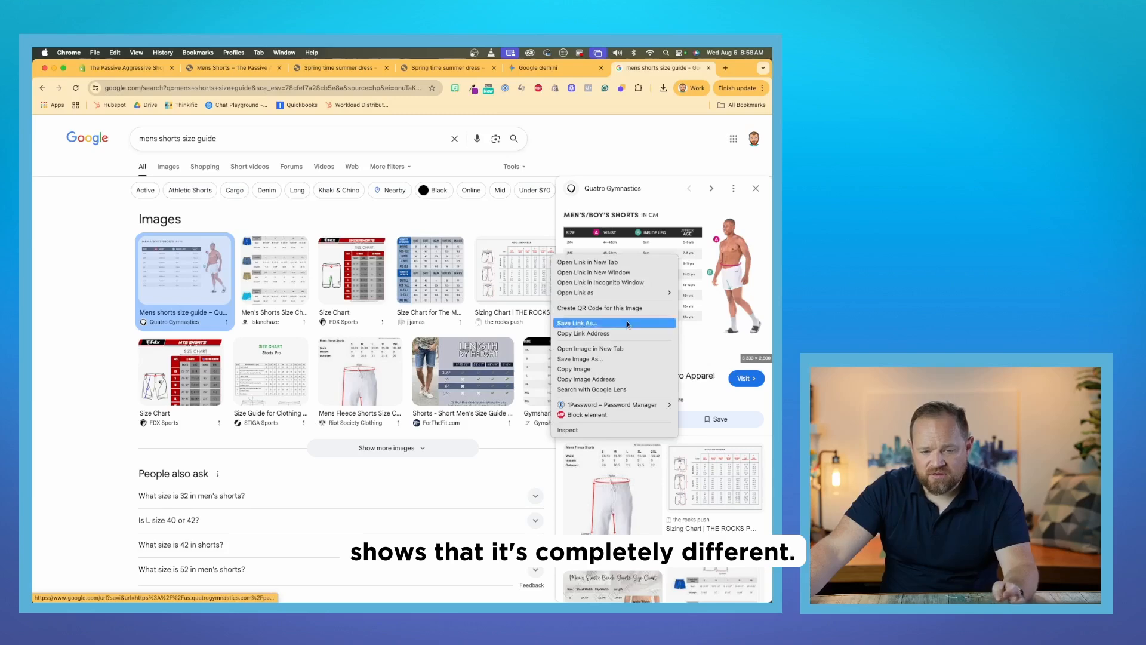
click(619, 360)
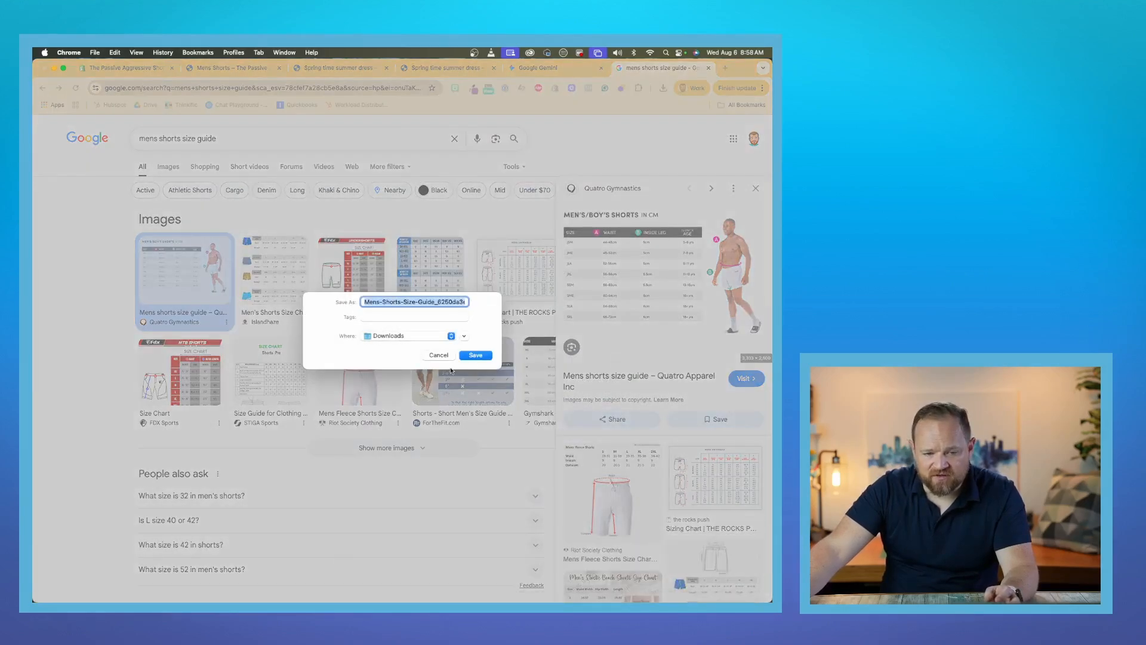
click(475, 355)
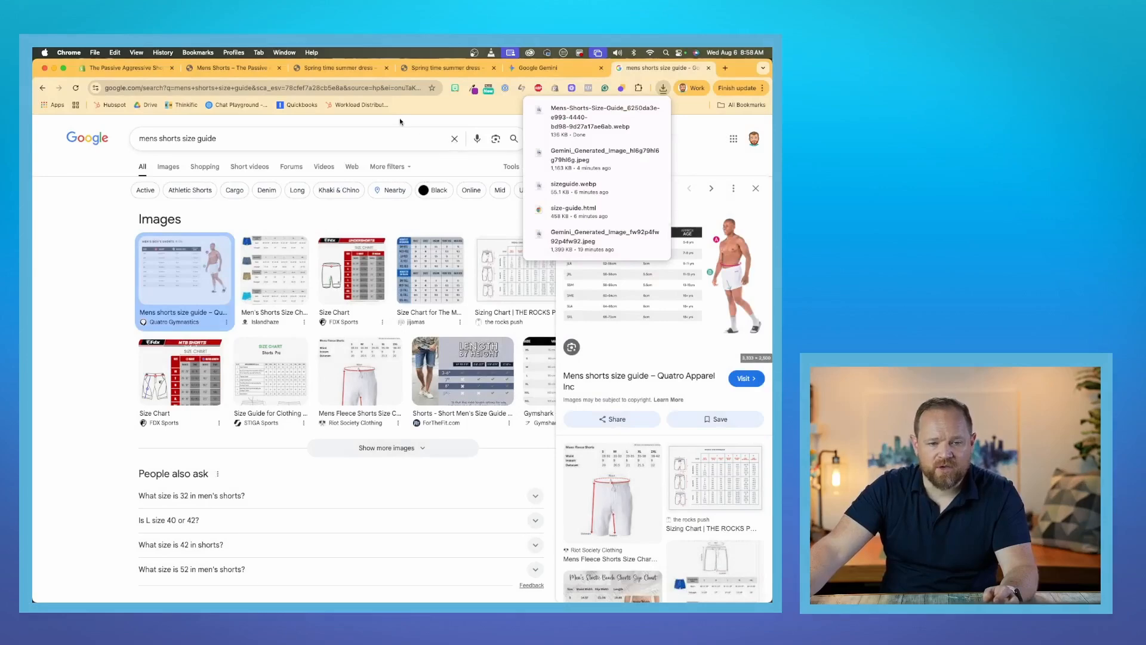
Step: Return to the Shopify admin browser tab and open the Mens Shorts product at its product metafields
key(super+1)
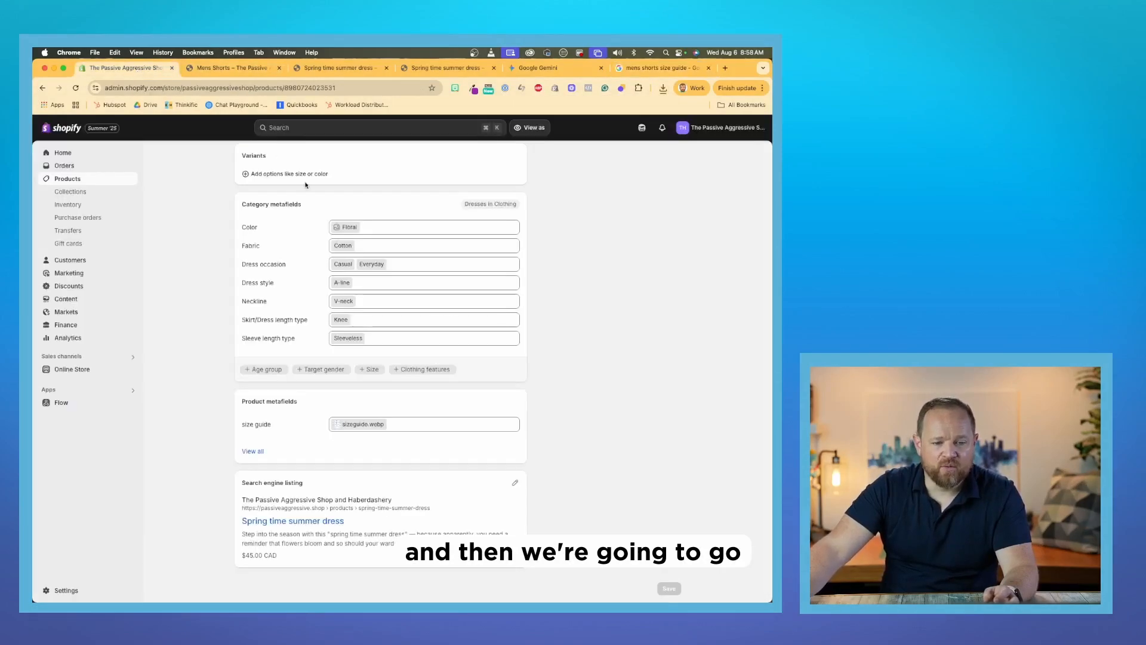
scroll(279, 238, up, 15)
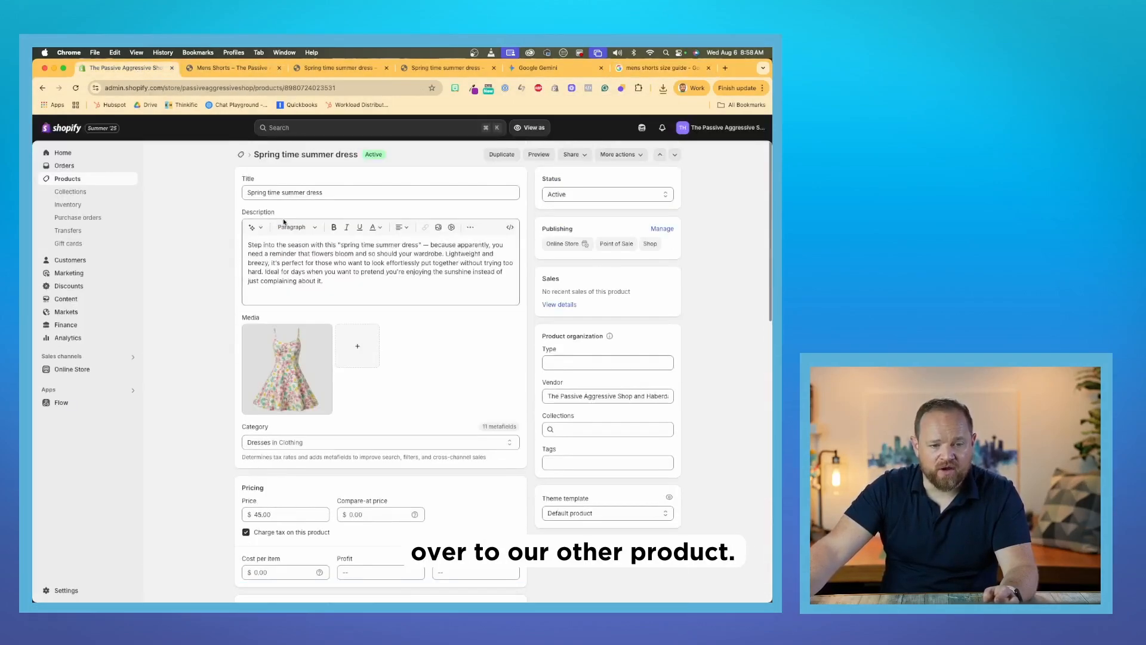
click(241, 154)
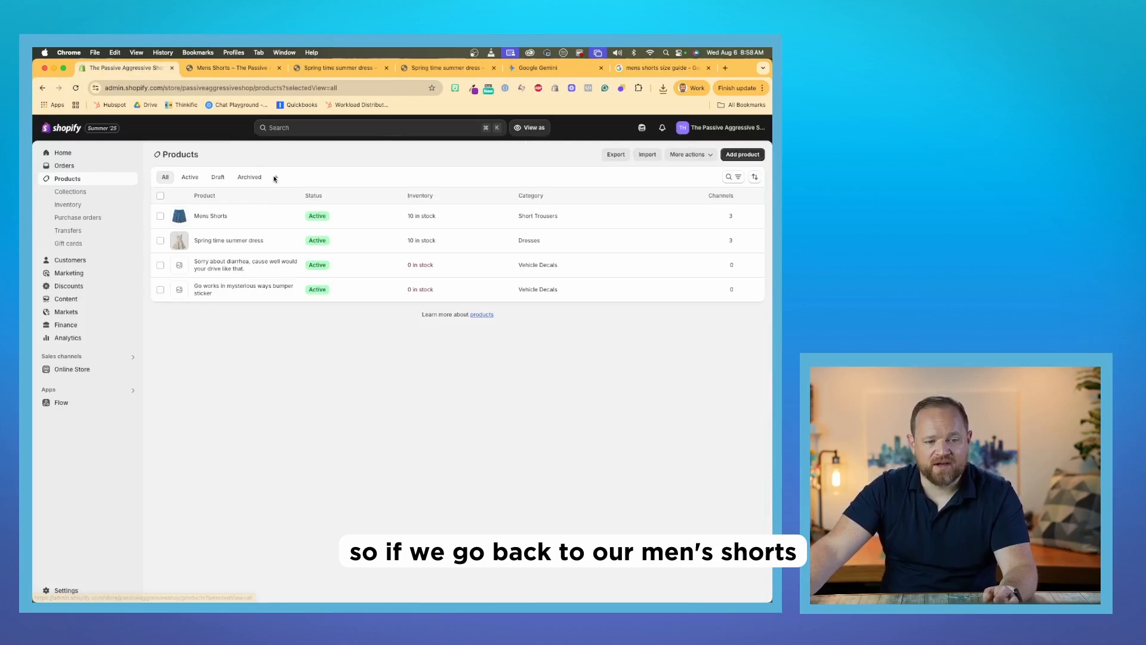
click(206, 217)
scroll(361, 342, down, 10)
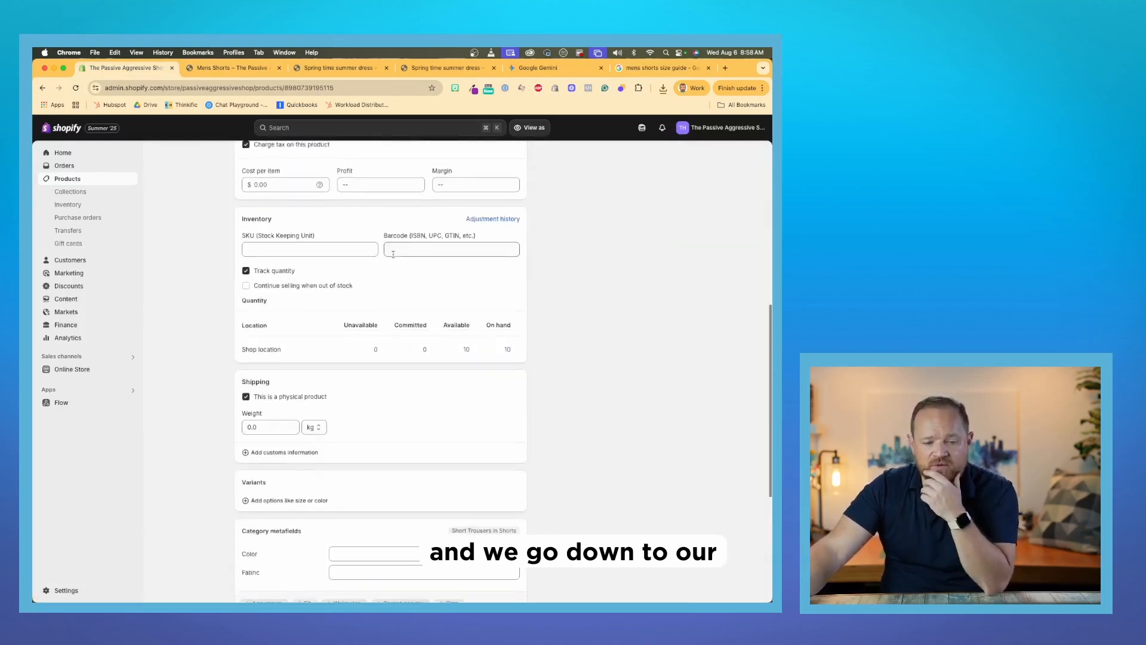
scroll(367, 370, down, 3)
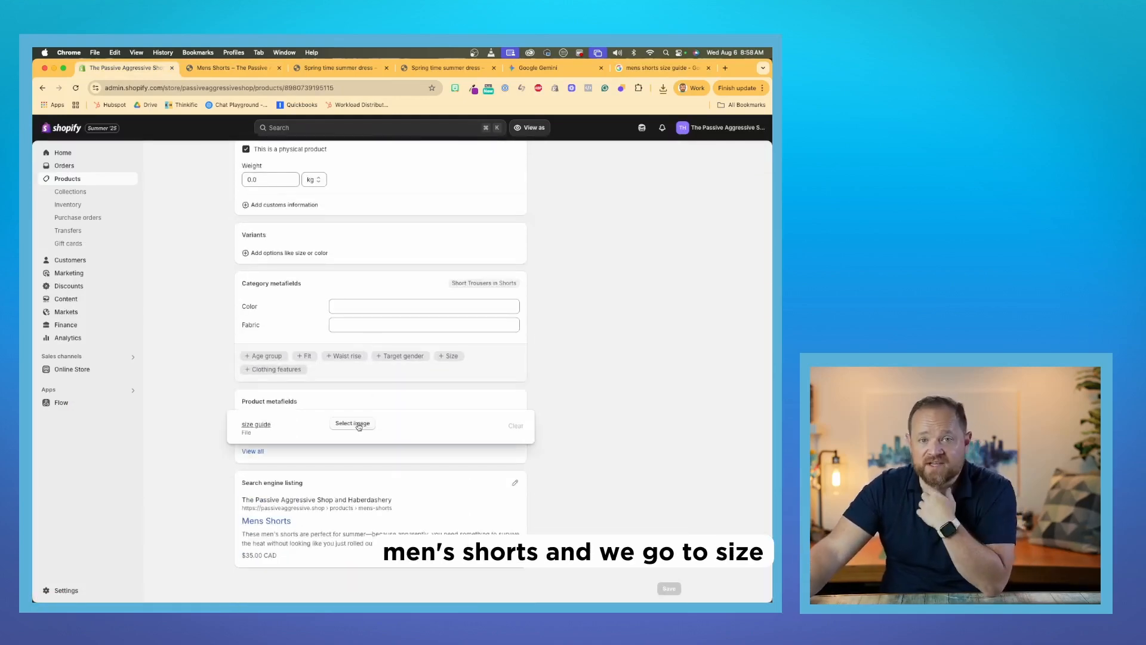
Step: Upload the Mens-Shorts-Size-Guide WEBP image from Downloads, assign it to the shorts' size guide metafield and save the product
click(359, 426)
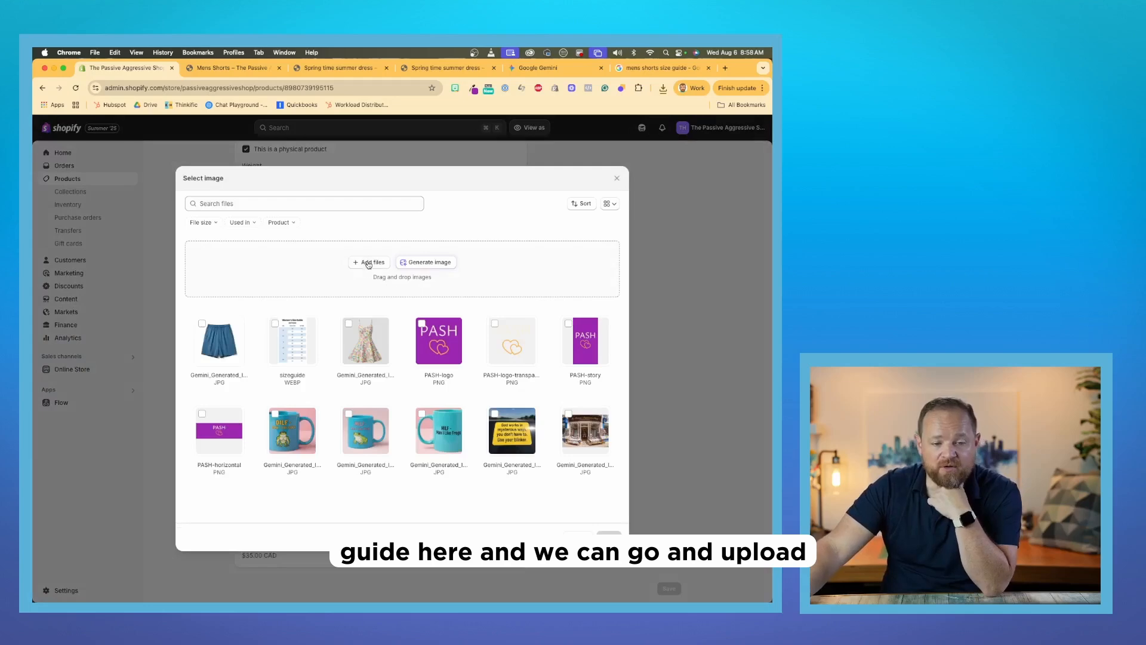
click(367, 263)
click(344, 276)
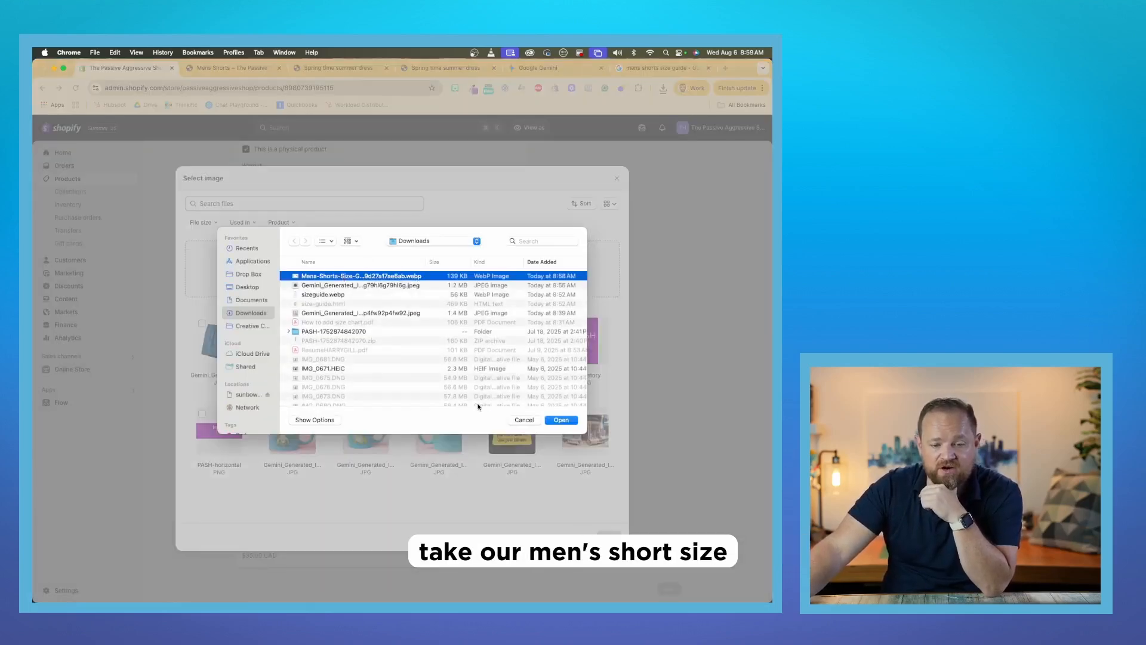
click(561, 420)
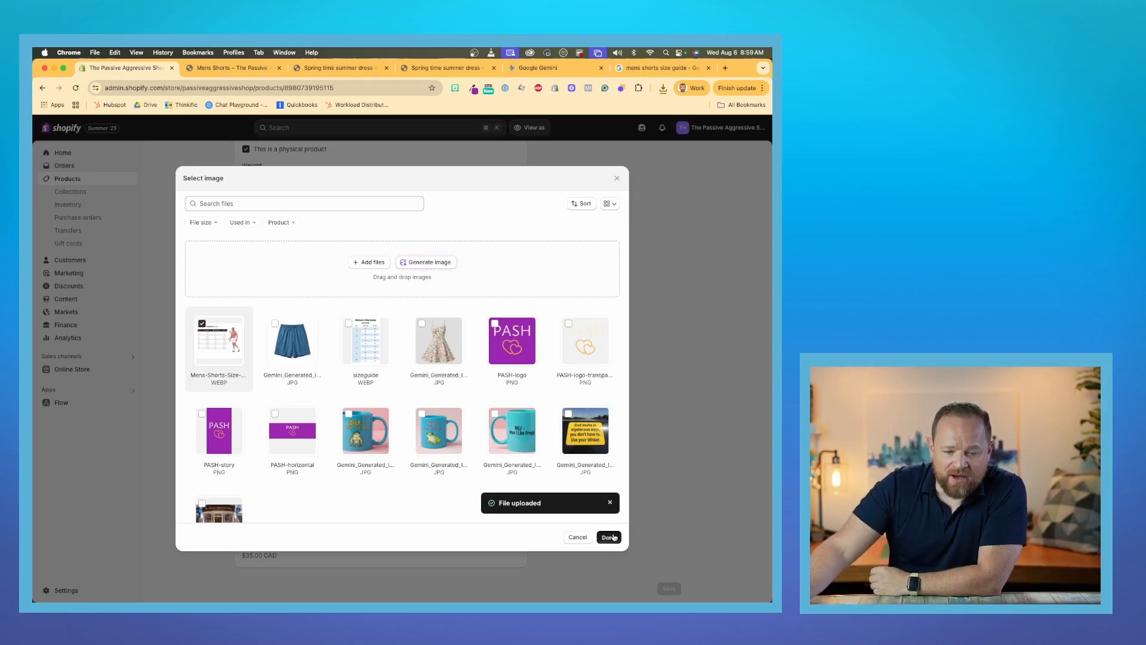
click(609, 537)
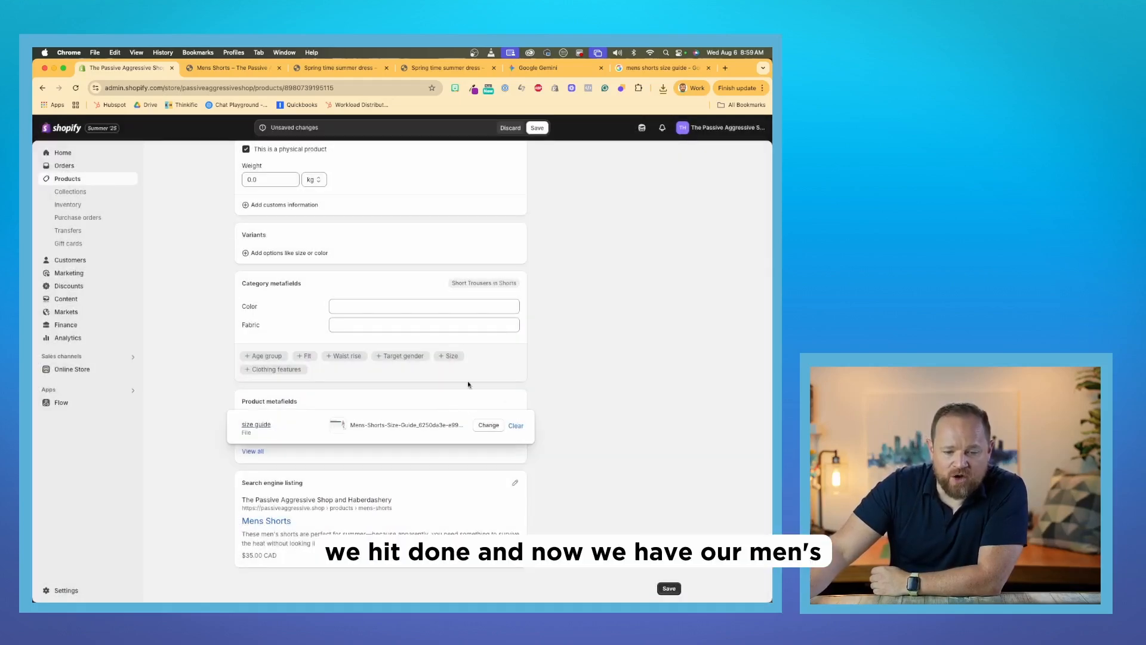
click(538, 129)
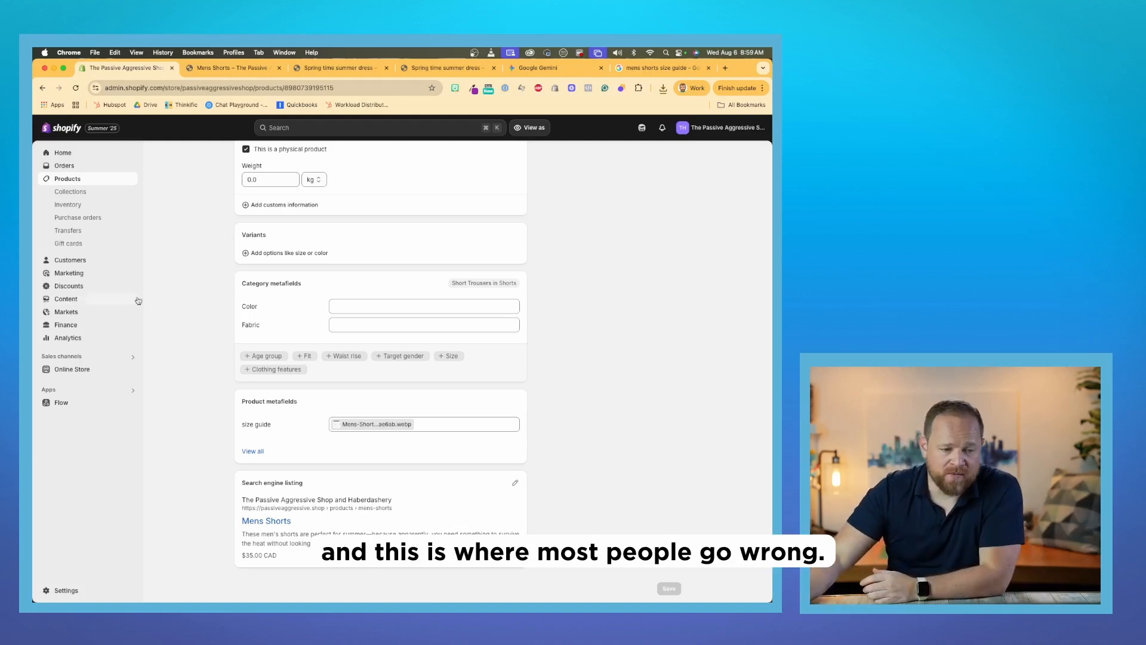
Step: Open the current Horizon theme for customizing and bring up the Mens Shorts product page from the catalog
click(128, 368)
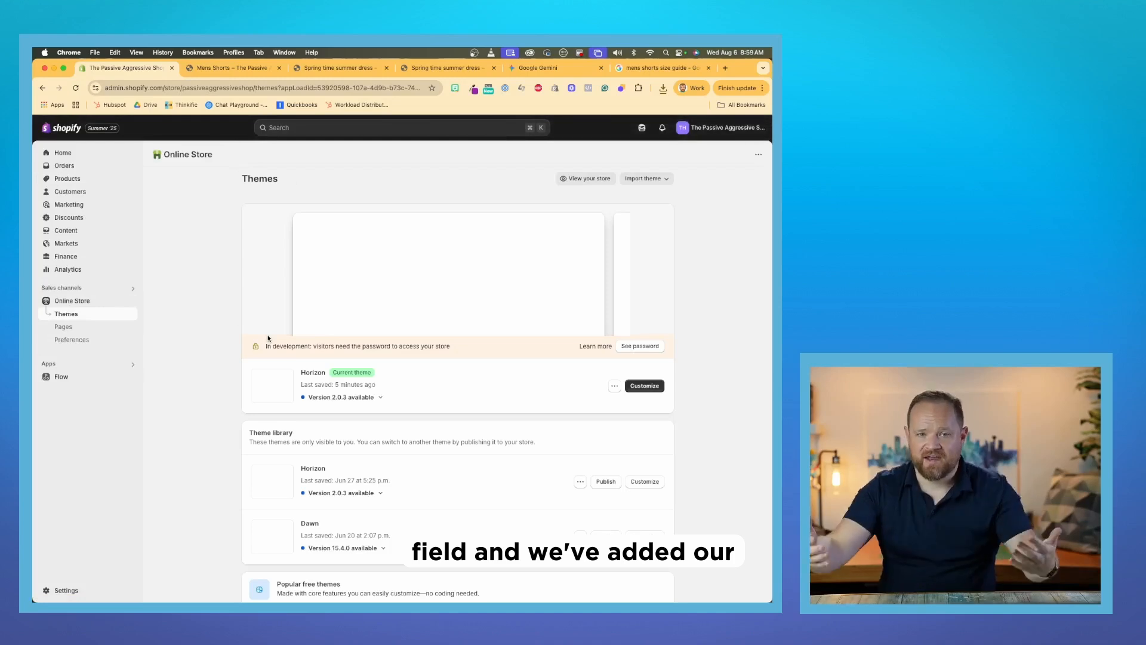
click(643, 386)
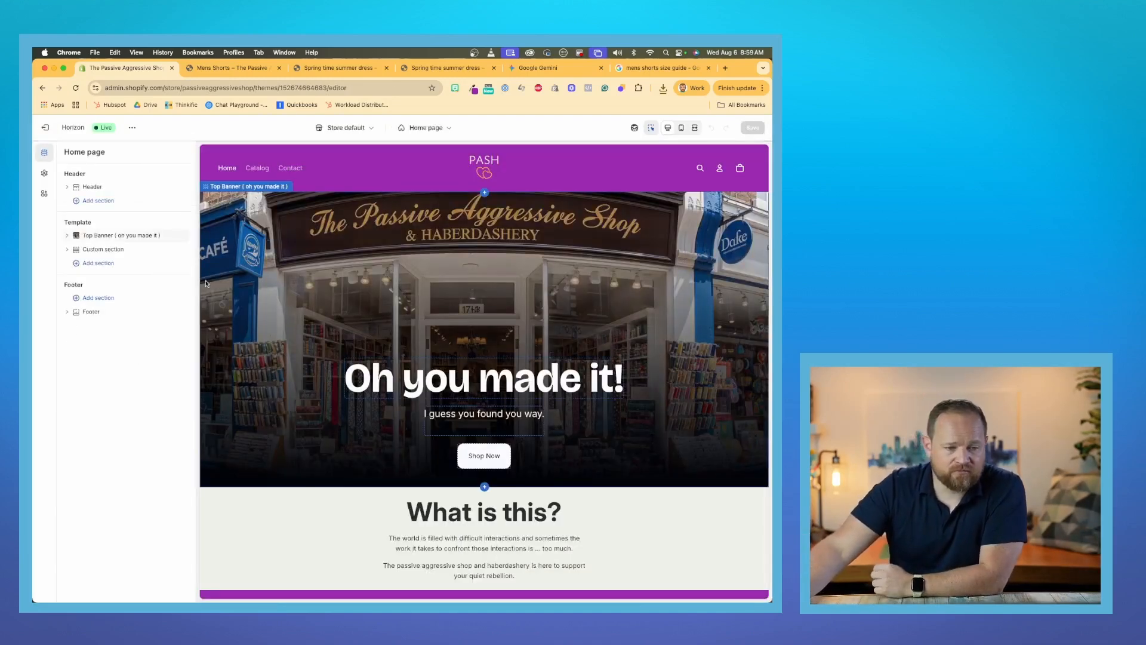
click(257, 168)
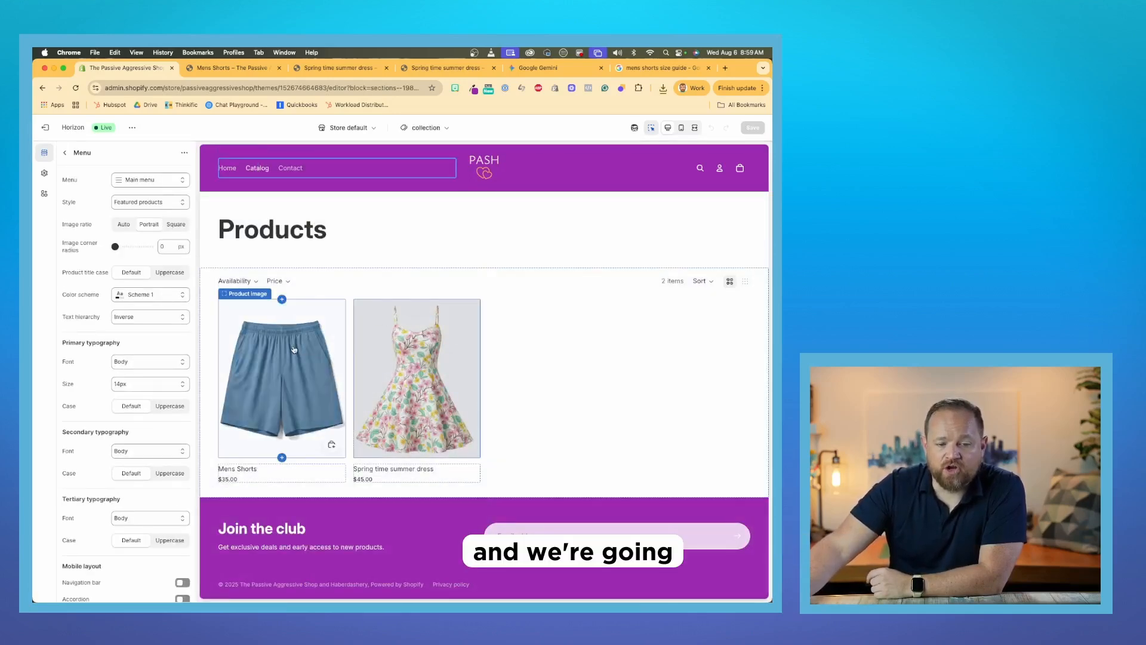
click(293, 346)
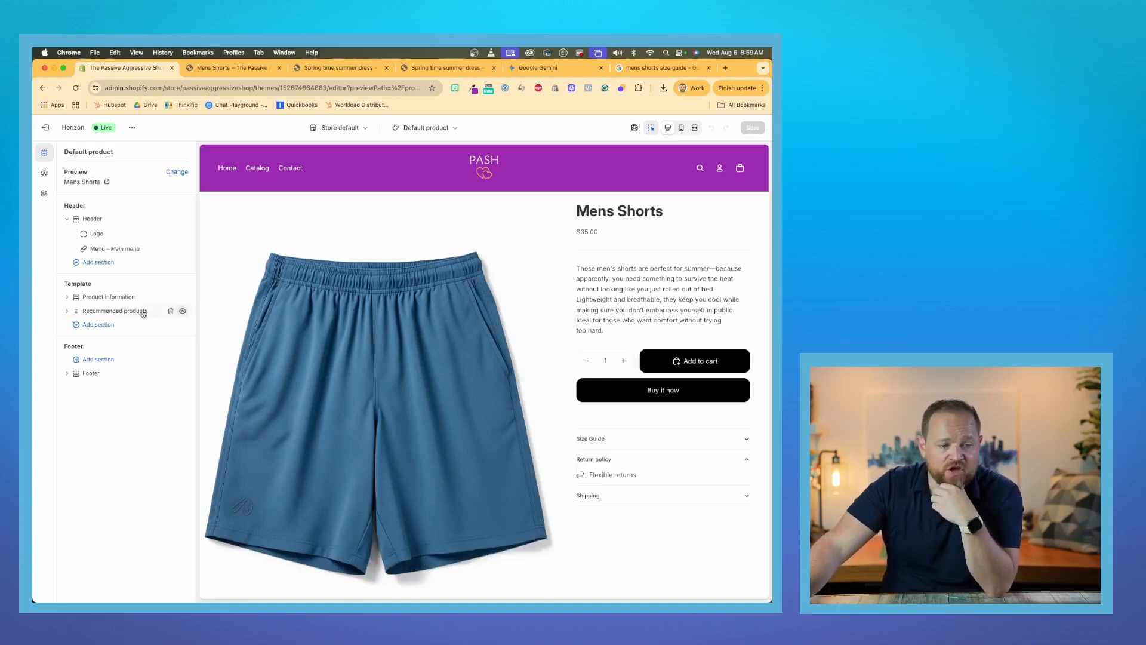
Step: Expand the Size Guide row in the Mens Shorts preview and open the settings of its image block
click(653, 439)
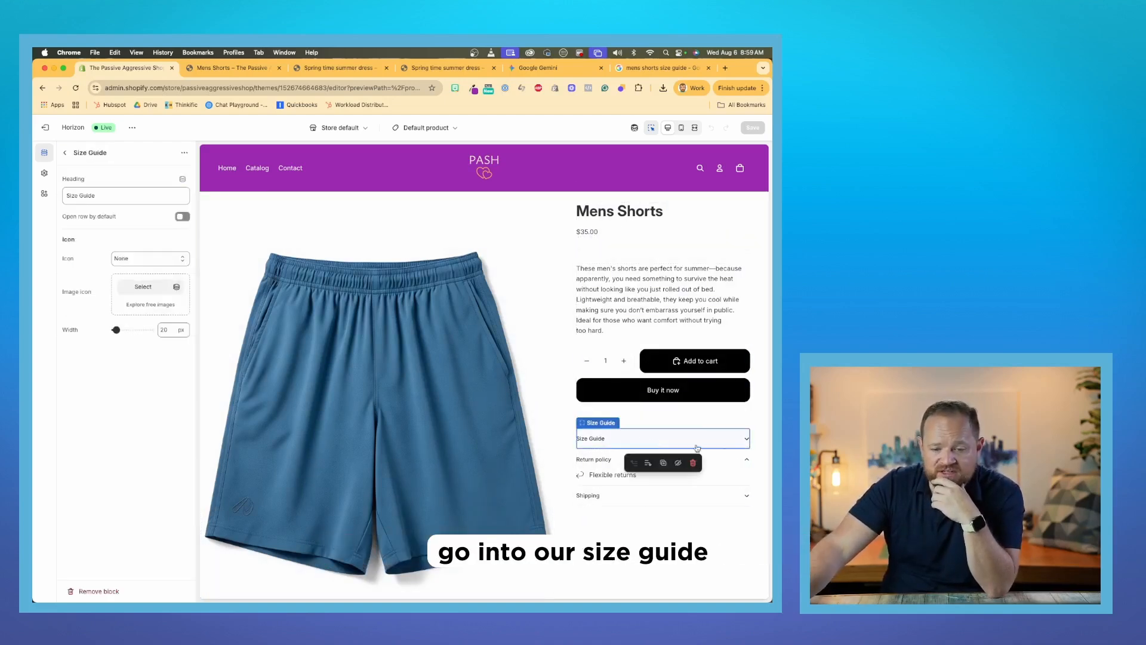
click(743, 440)
scroll(676, 420, down, 3)
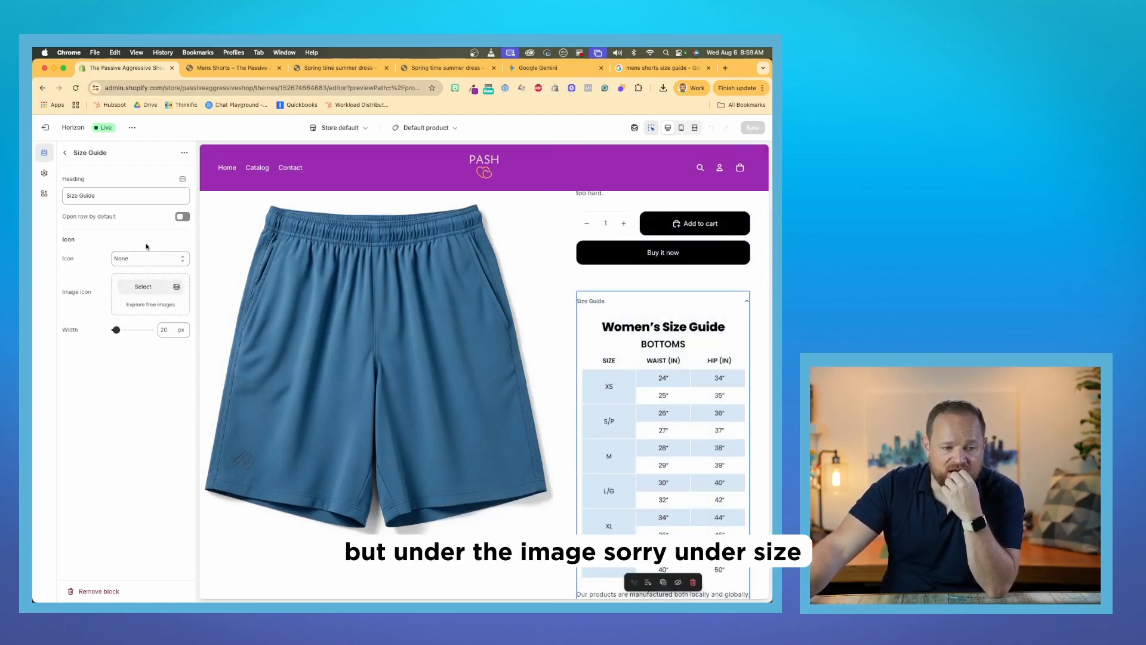
click(65, 154)
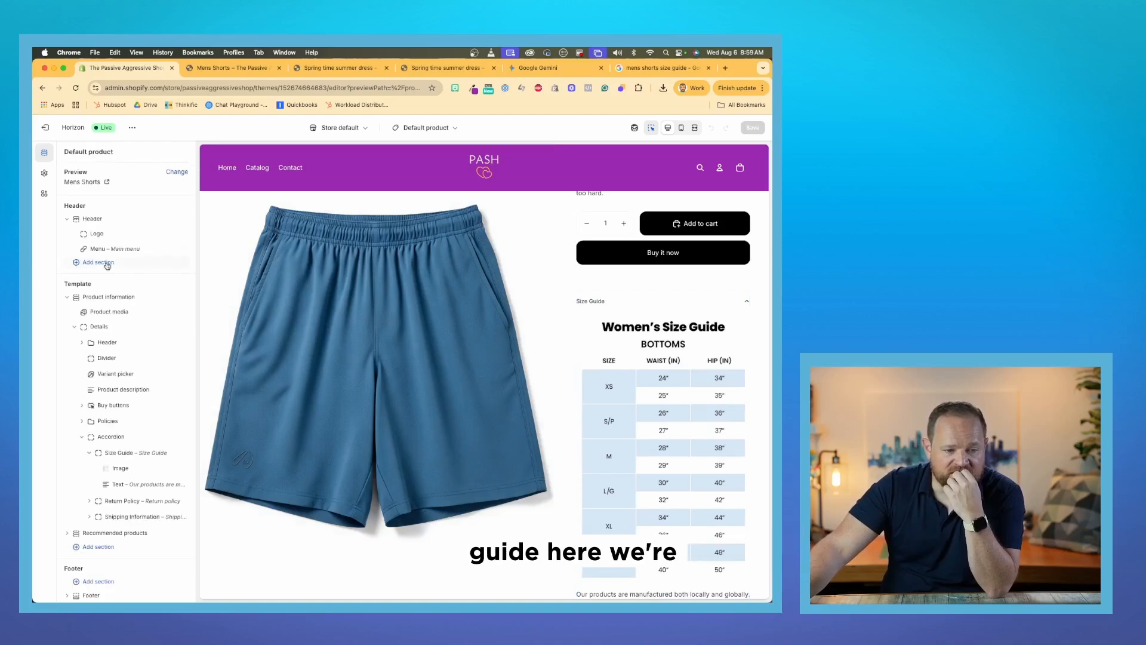
click(135, 470)
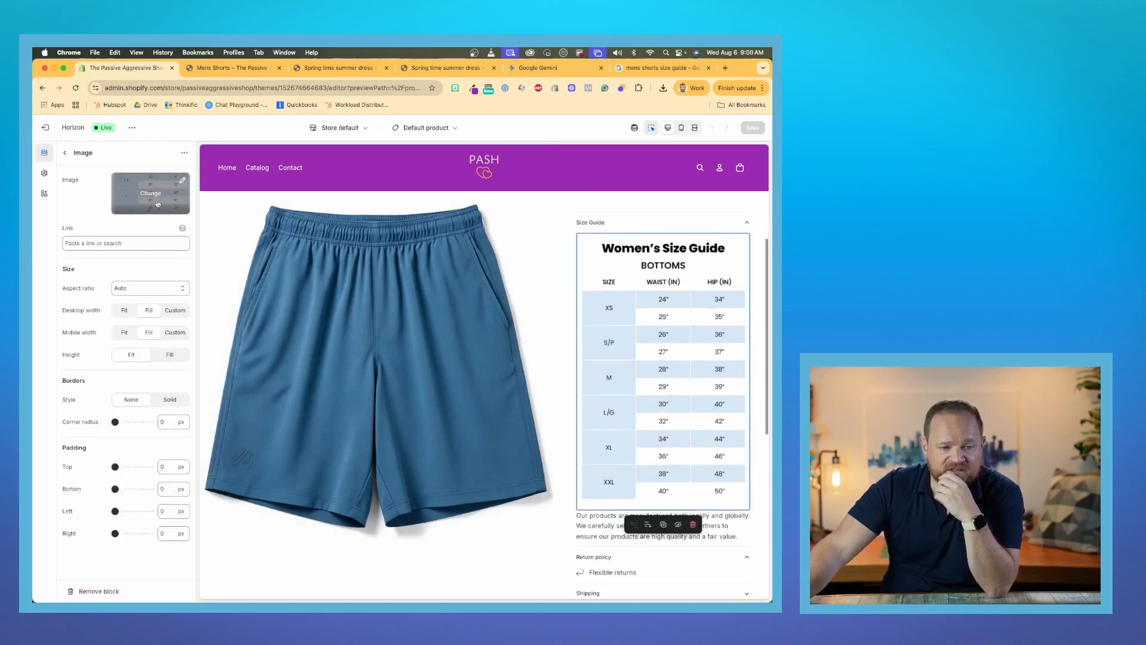
mouse_move(168, 197)
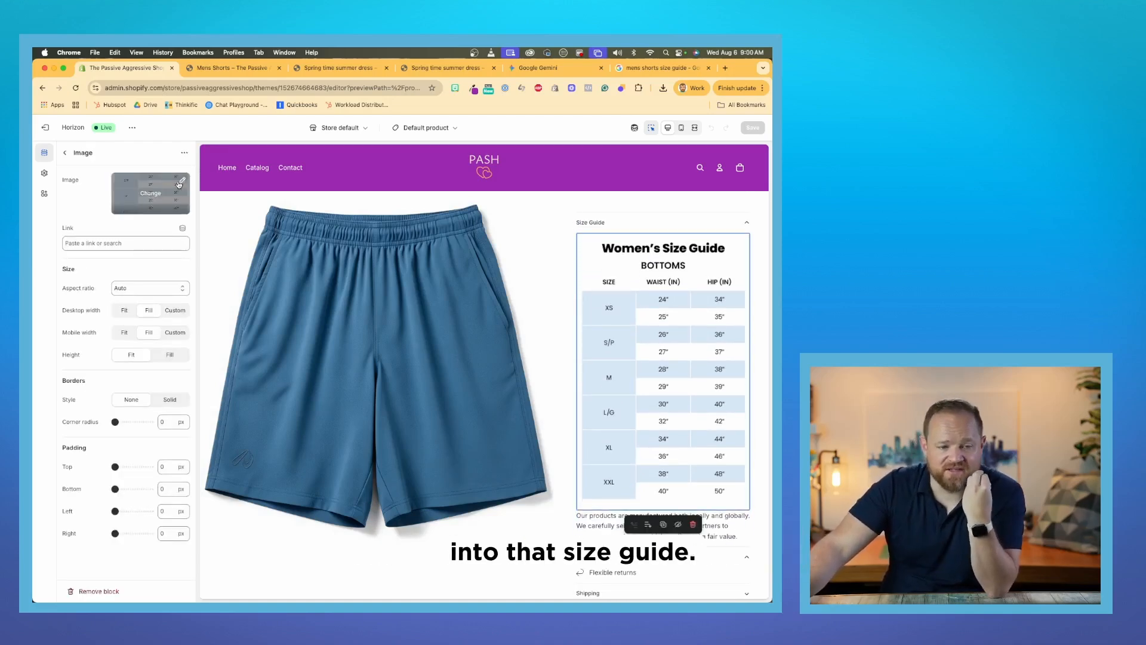
Step: Connect the image block to the product's size guide metafield as its dynamic source and save the template
click(149, 195)
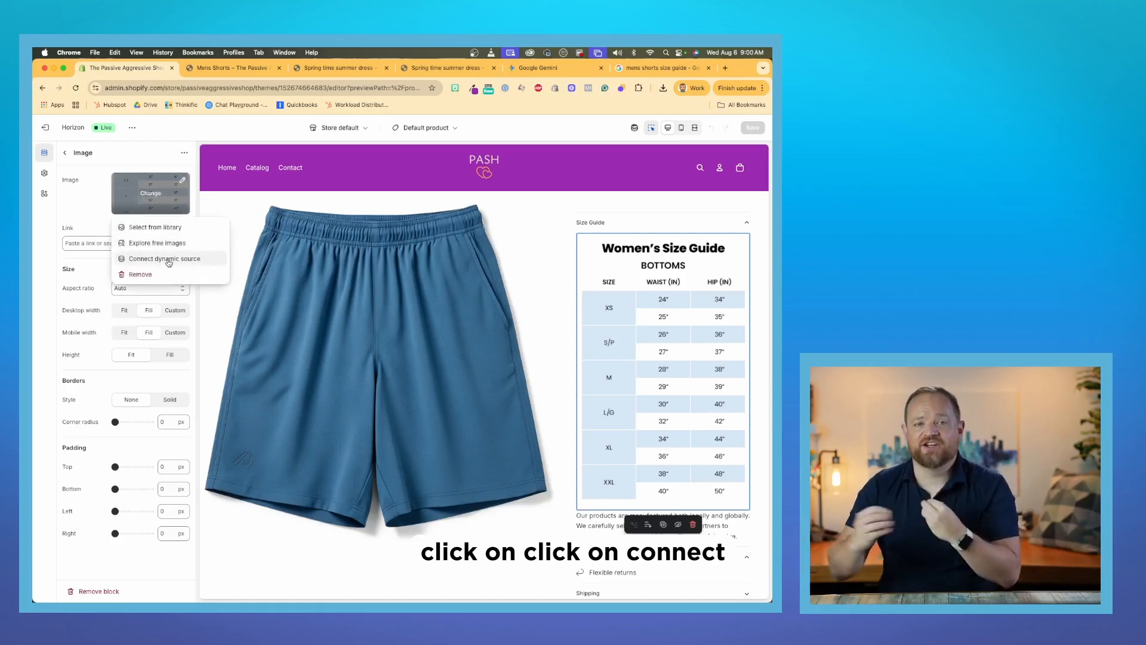
scroll(169, 263, up, 5)
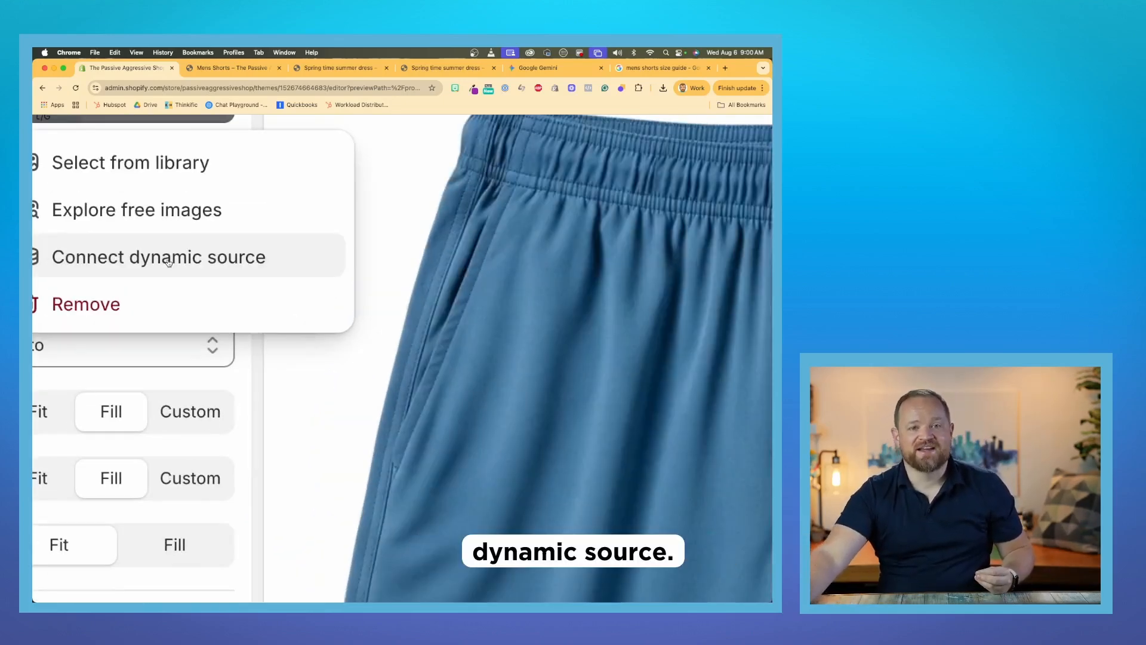
scroll(168, 263, left, 3)
click(227, 270)
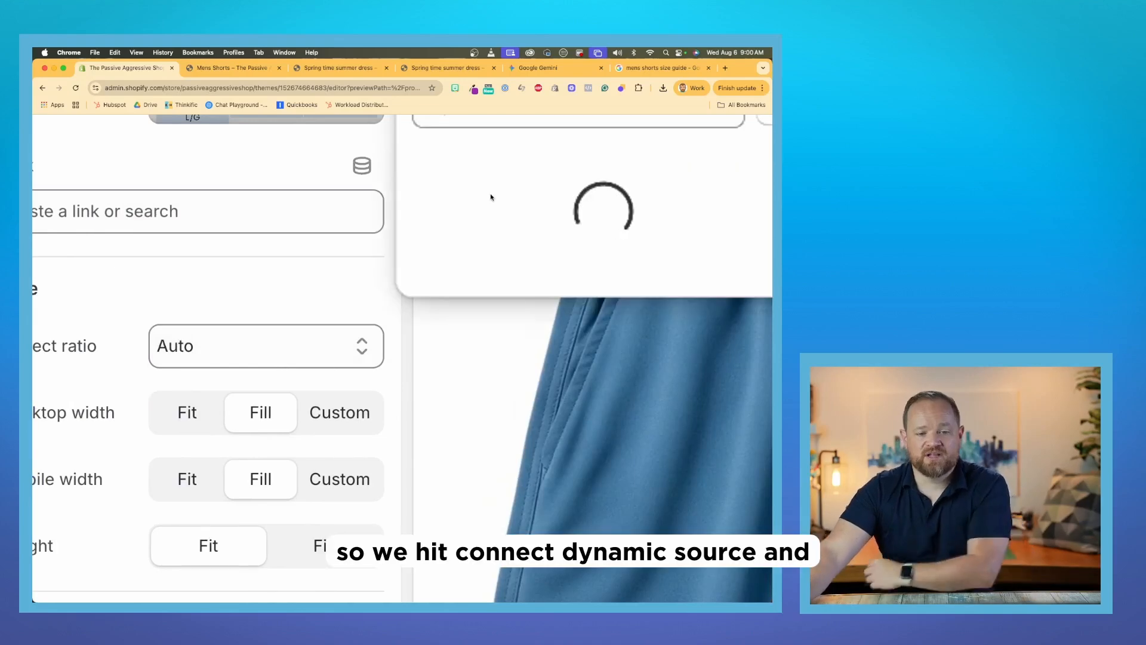
scroll(489, 228, down, 1)
scroll(490, 229, down, 3)
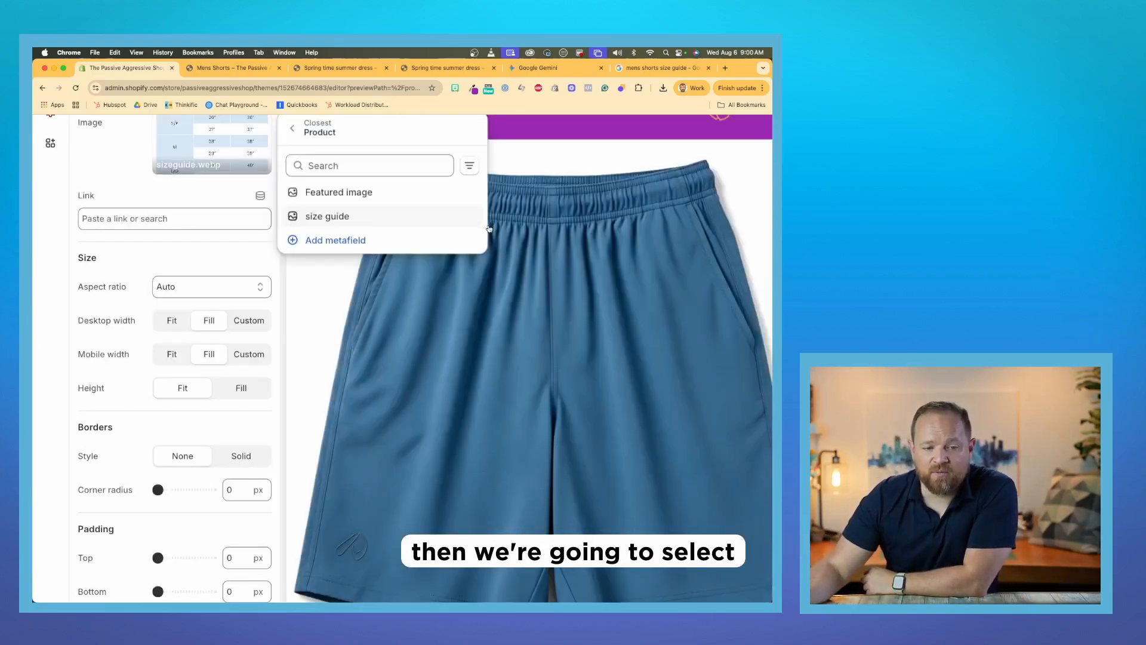
click(370, 219)
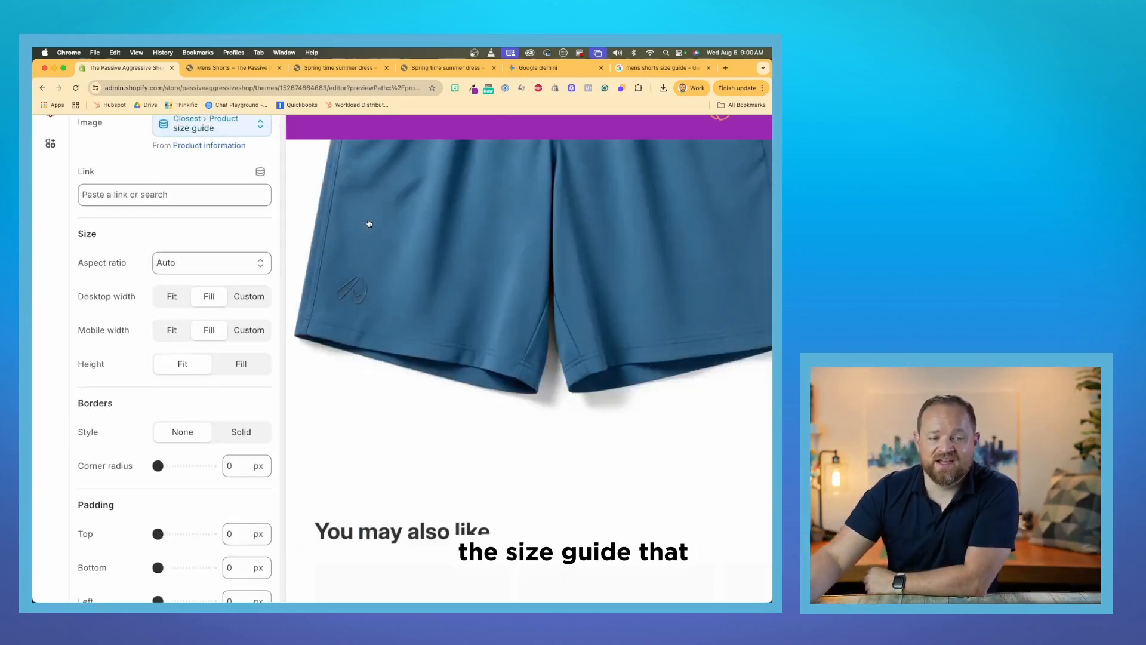
scroll(369, 223, down, 3)
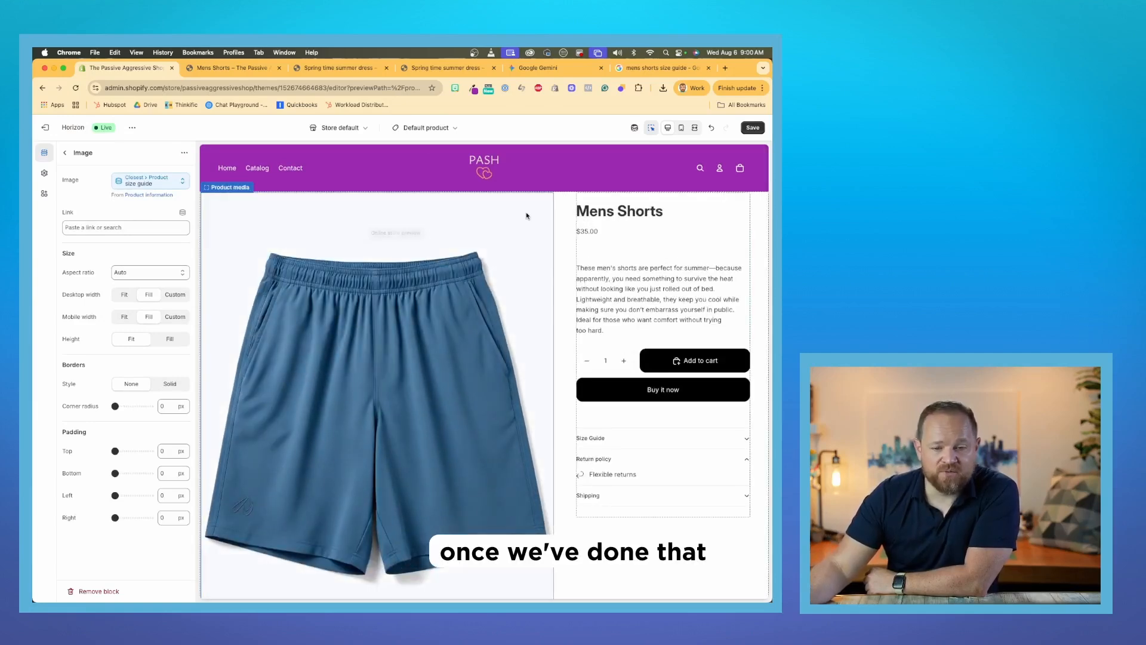
click(752, 128)
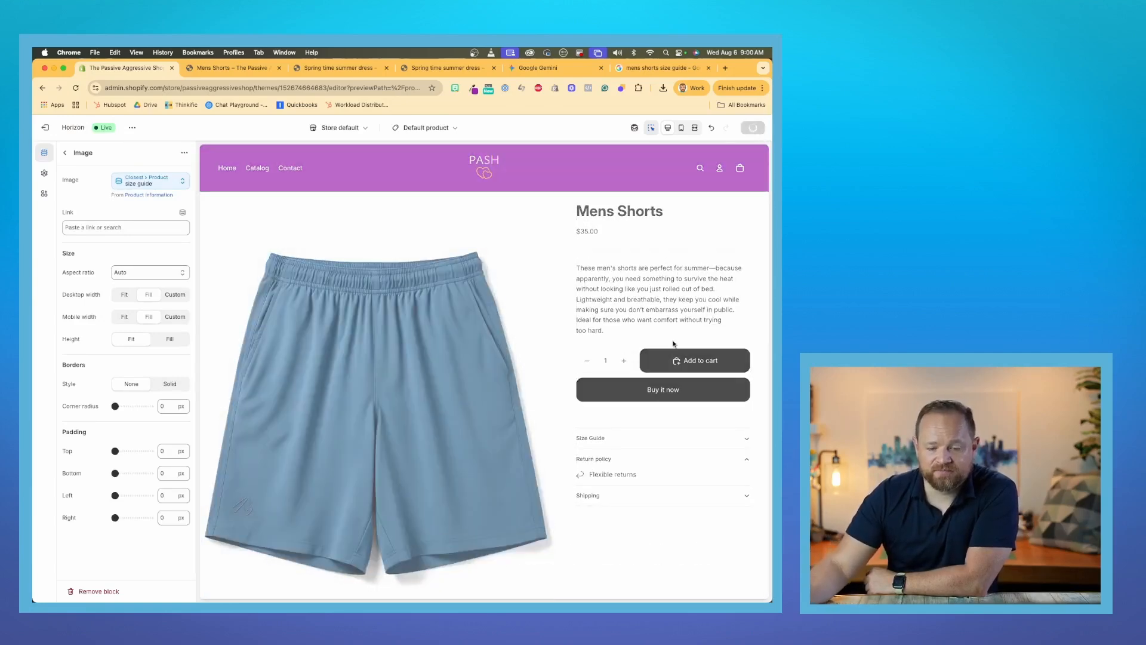
Step: Expand the Size Guide row on the Mens Shorts preview and check which size chart it displays
click(652, 444)
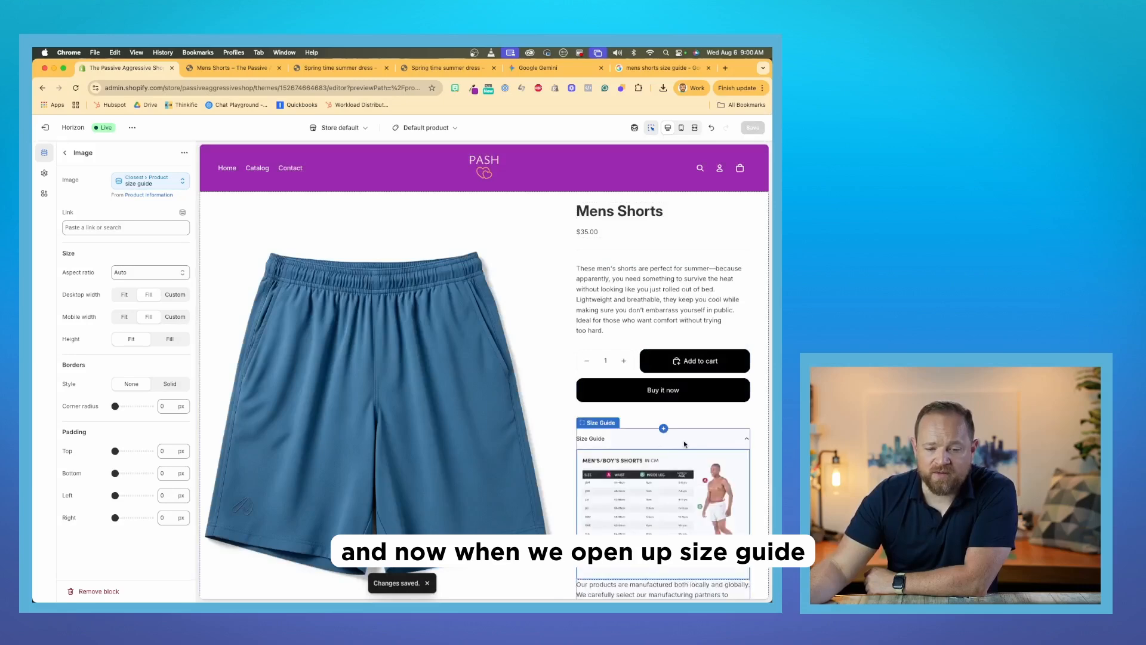
scroll(670, 412, down, 4)
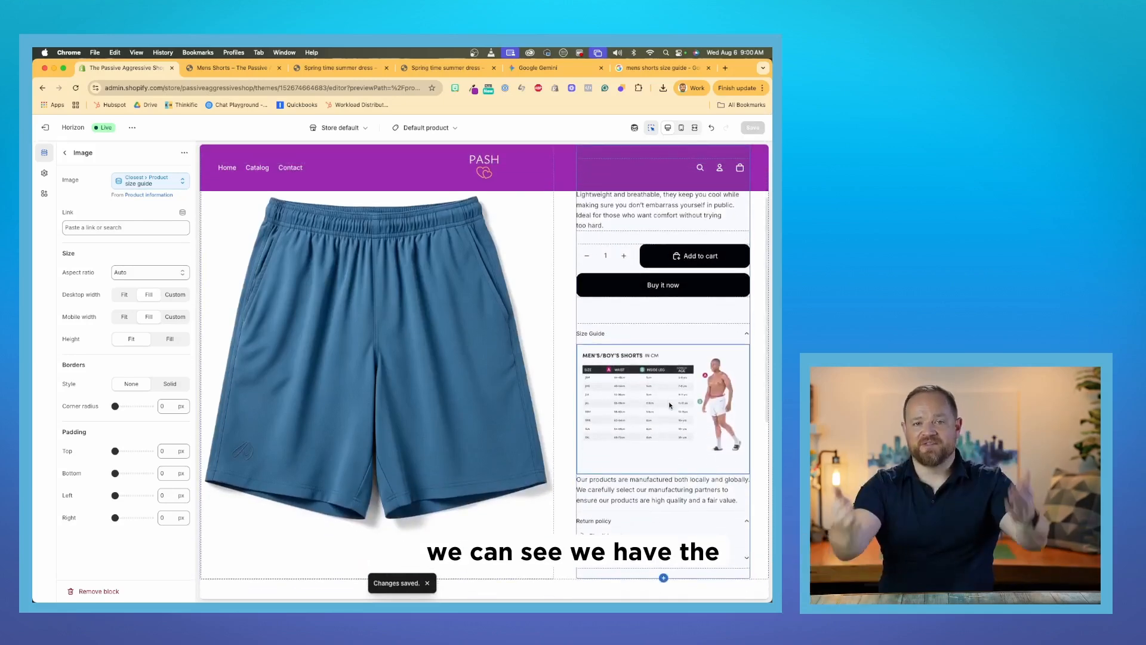
scroll(670, 404, up, 4)
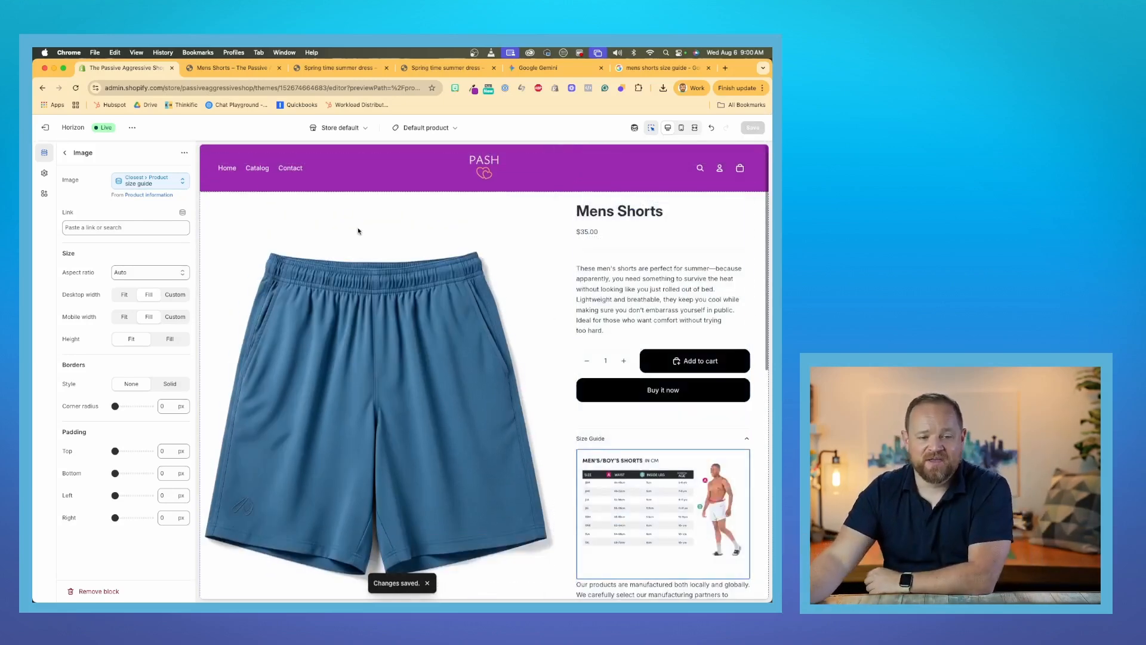
Step: Go through the catalog to the Spring time summer dress and expand its Size Guide row to check the chart
click(261, 171)
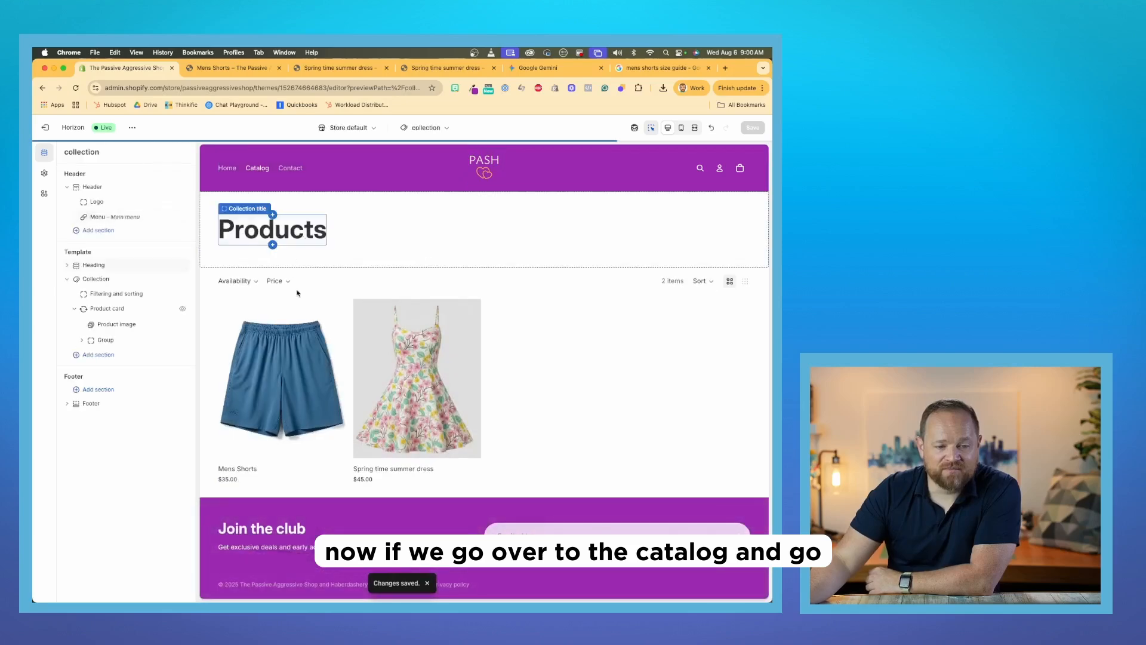
click(417, 377)
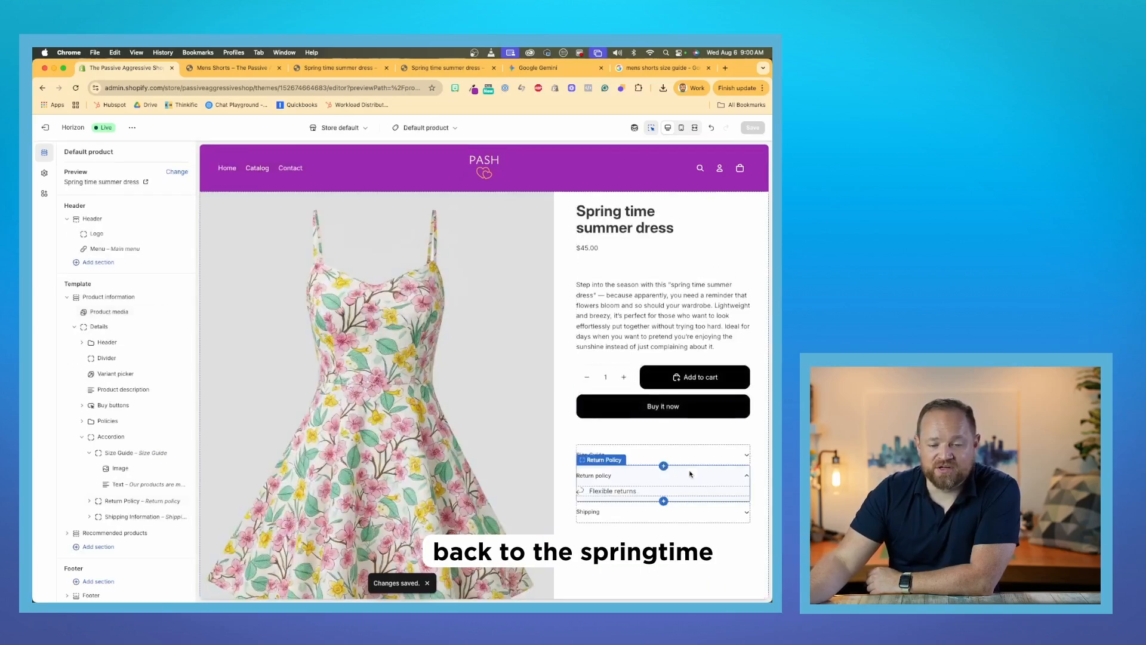
click(663, 455)
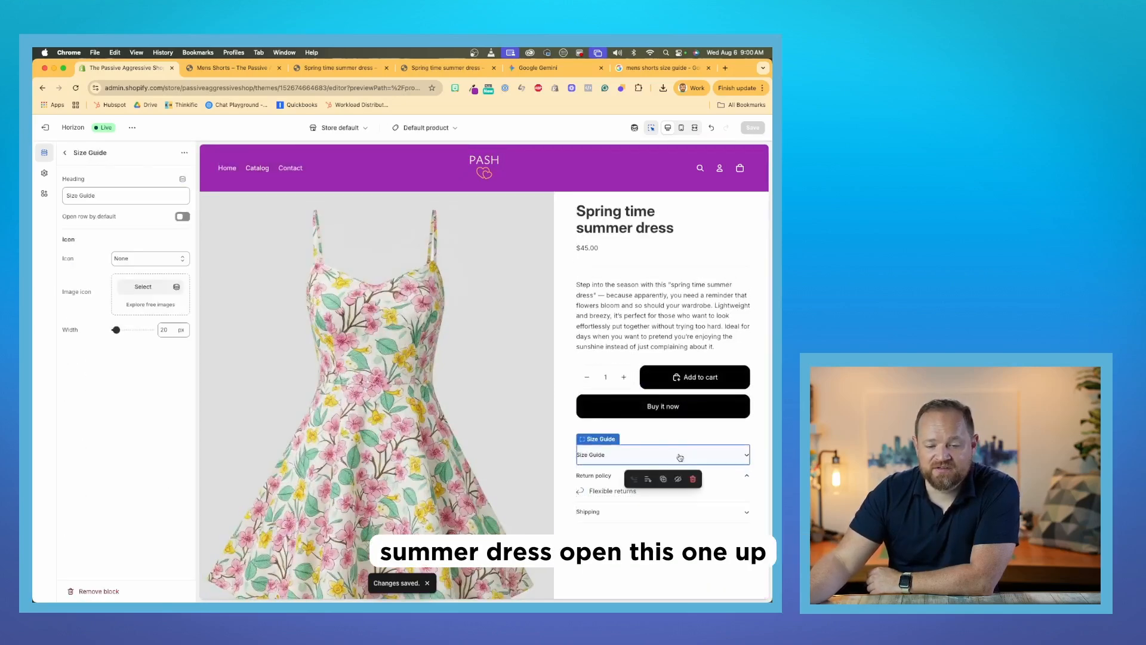
click(749, 457)
scroll(676, 425, down, 3)
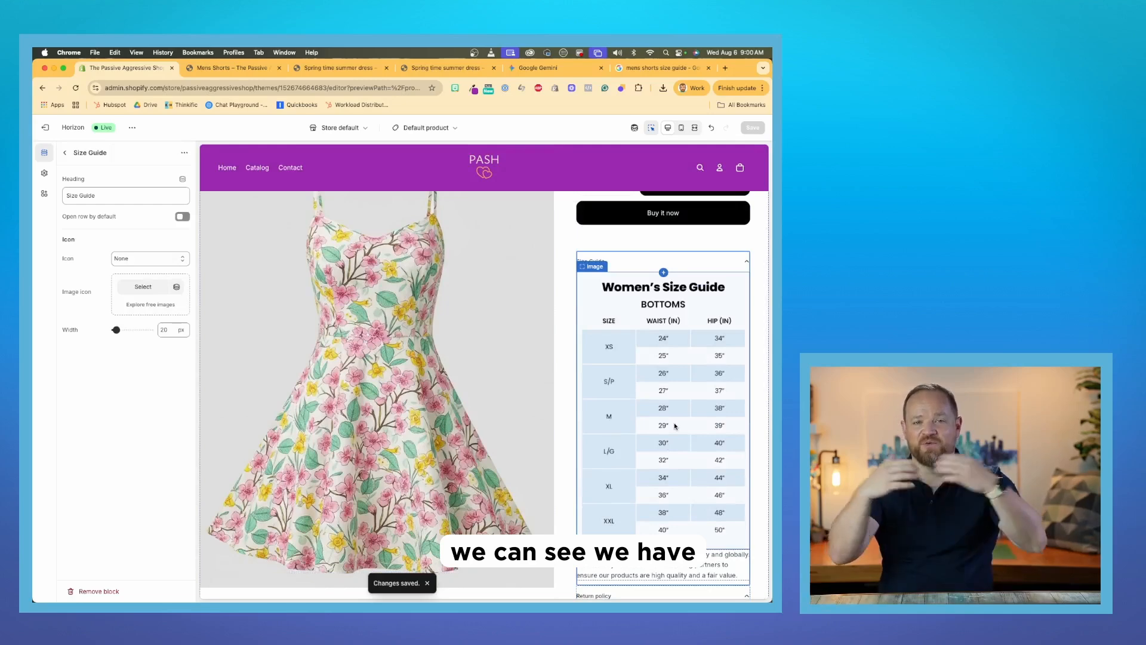